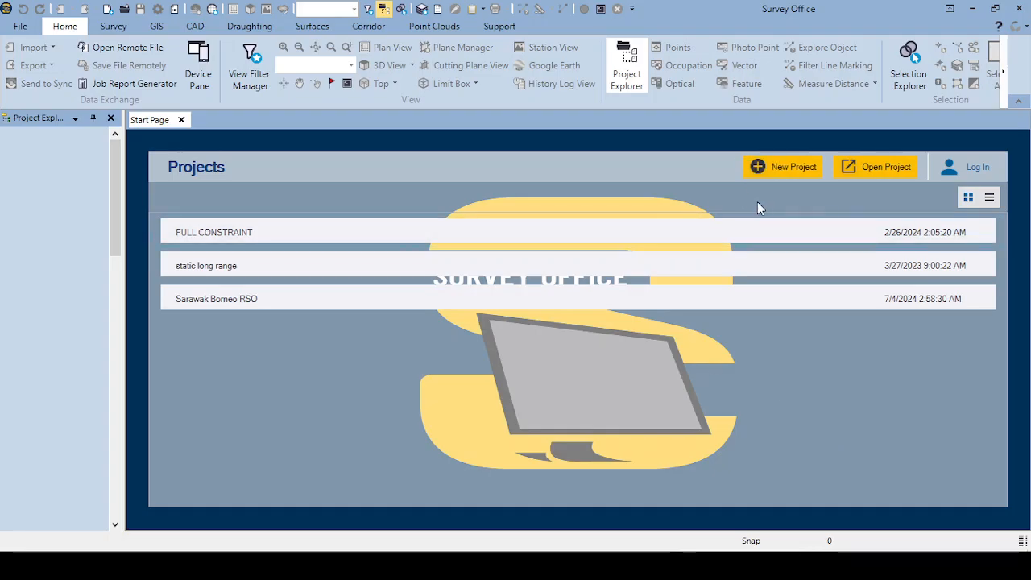
# - Create a new project from the Sarawak Borneo RSO template
pyautogui.click(773, 168)
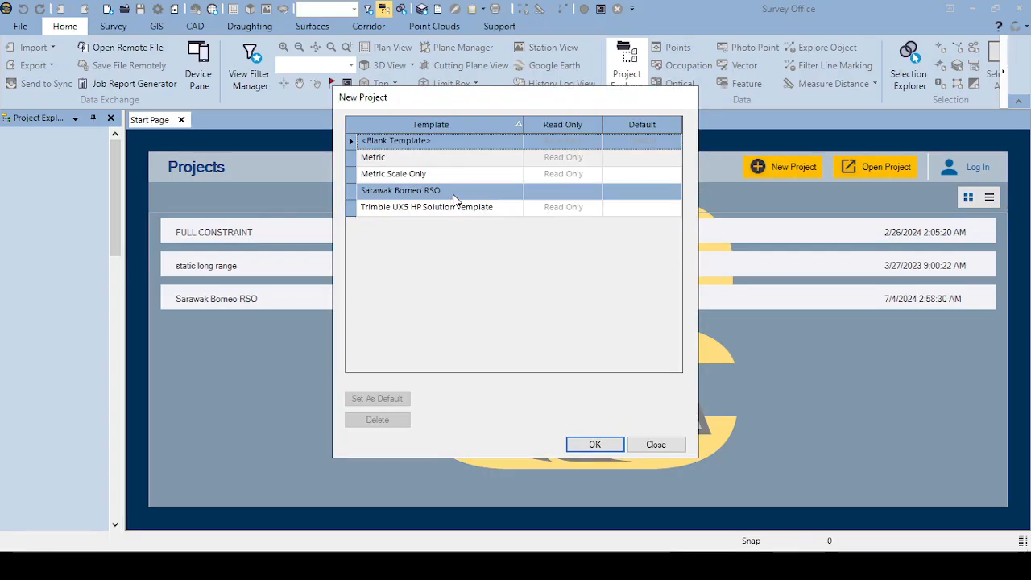
pyautogui.click(453, 194)
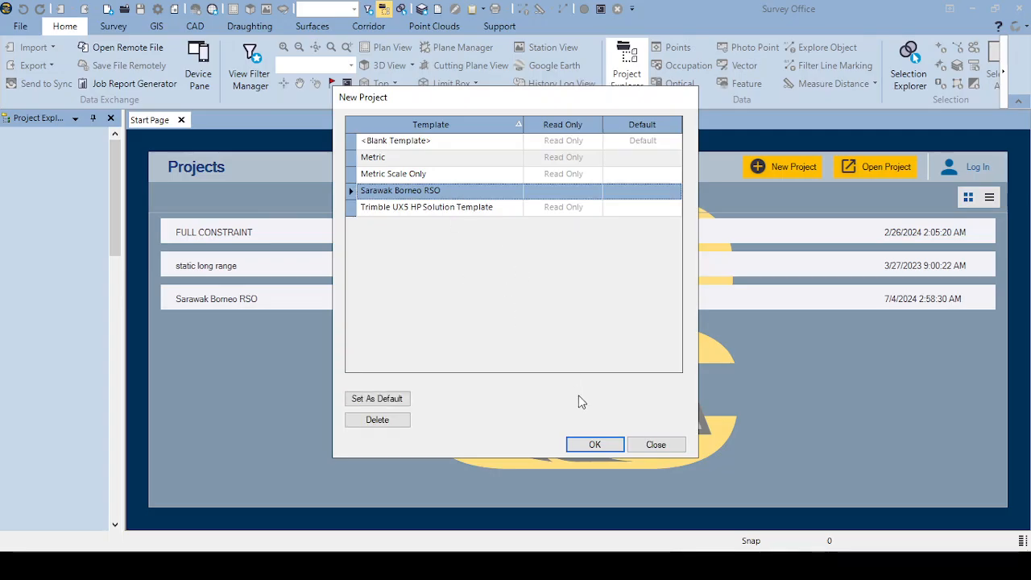
pyautogui.click(592, 445)
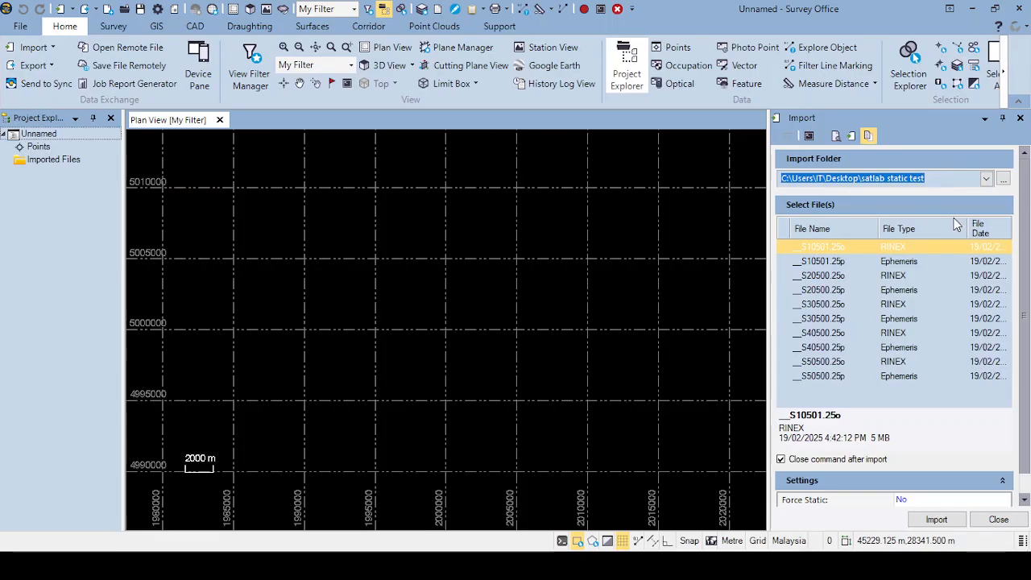
# - Choose the "spso test" folder on the Desktop as the import folder
pyautogui.click(1004, 179)
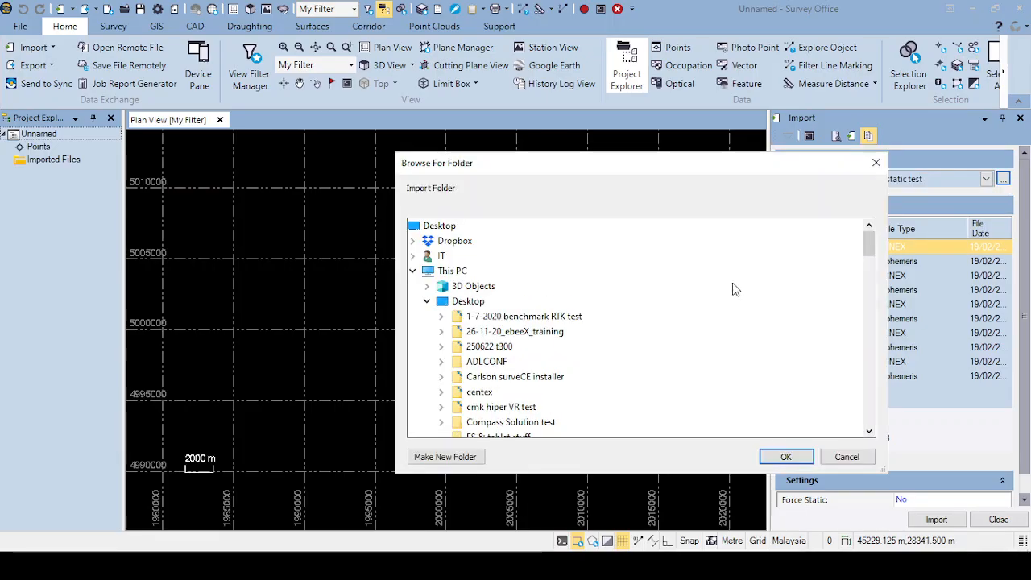
pyautogui.moveTo(654, 171); pyautogui.dragTo(653, 158)
pyautogui.scroll(-7, 633, 290)
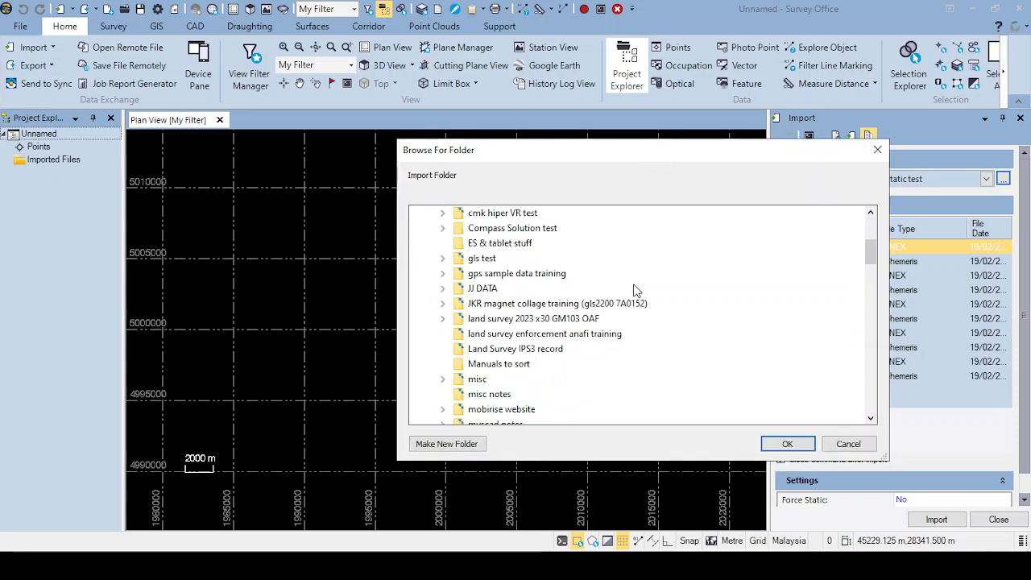
pyautogui.click(634, 289)
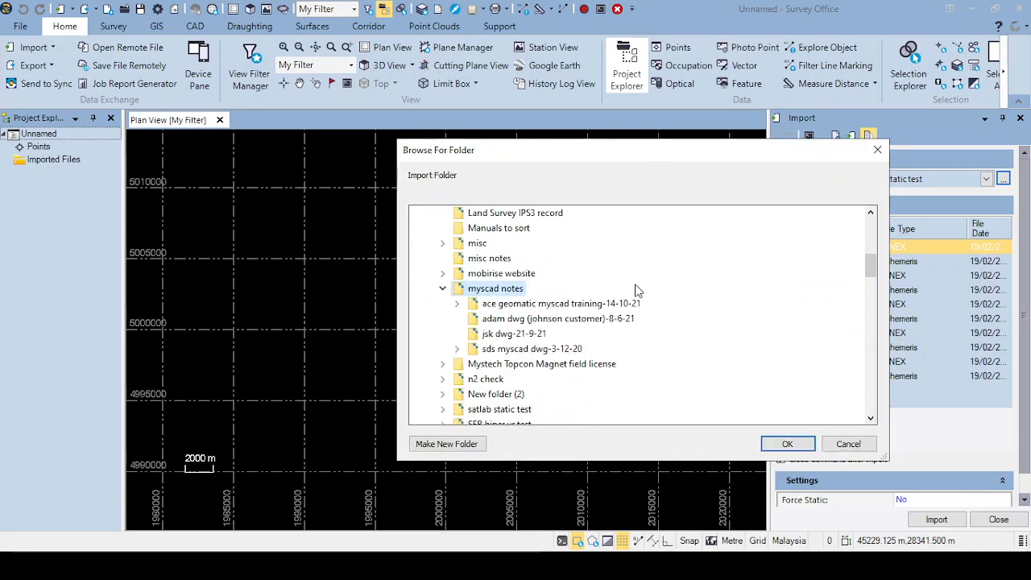
pyautogui.press('s')
pyautogui.scroll(-4, 647, 329)
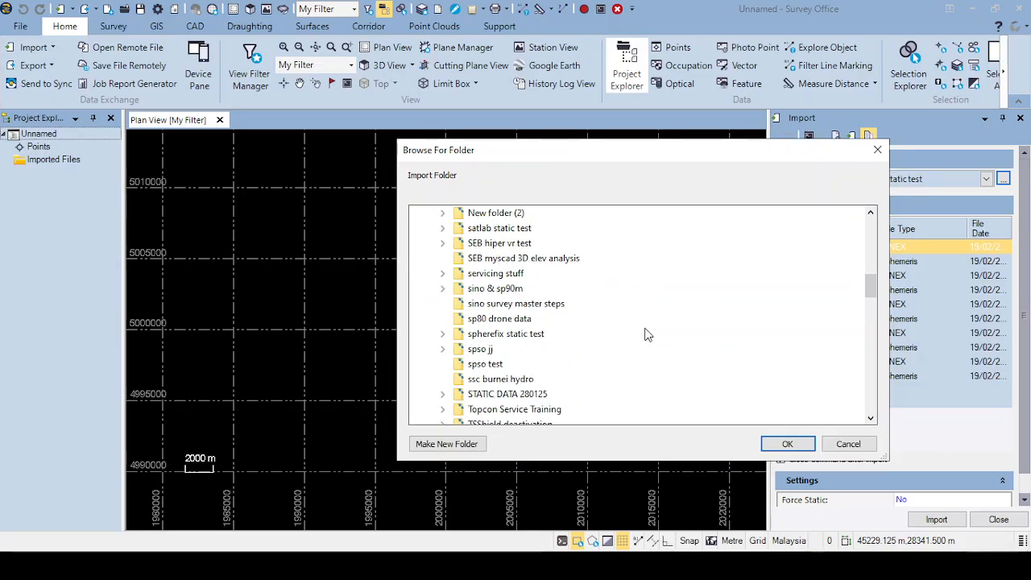
pyautogui.click(493, 366)
pyautogui.click(786, 444)
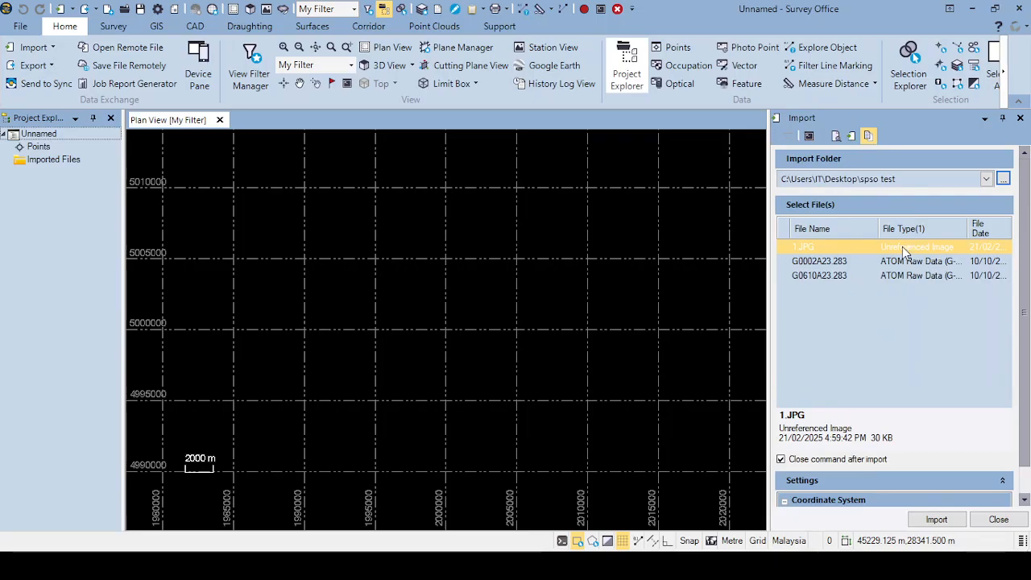
# - Import the raw data files G0610A23.283 and G0002A23.283 with Force Static set to Yes
pyautogui.click(845, 275)
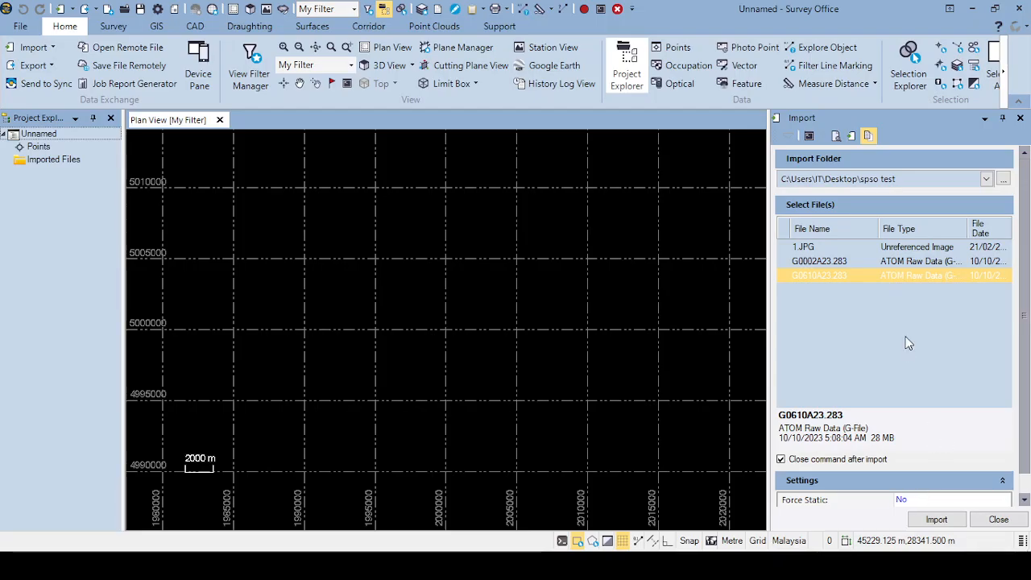
pyautogui.click(926, 498)
pyautogui.click(1022, 493)
pyautogui.click(934, 480)
pyautogui.click(933, 480)
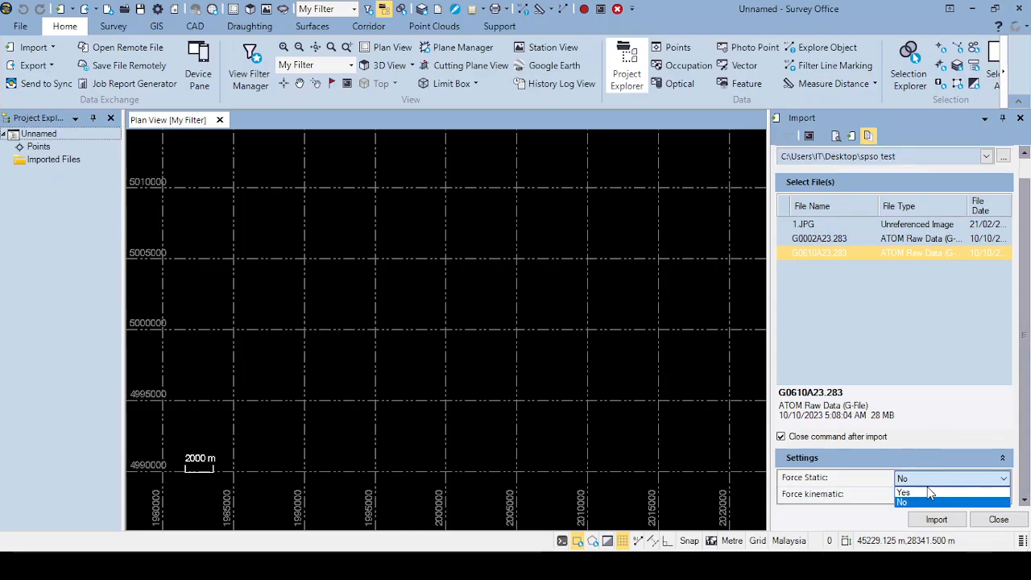
pyautogui.click(902, 491)
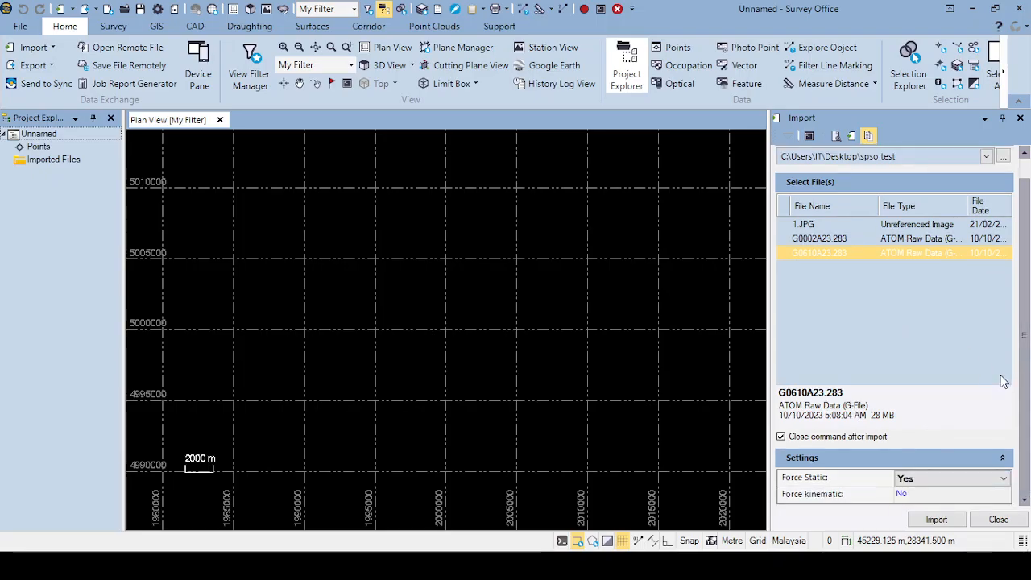
pyautogui.scroll(1, 1024, 382)
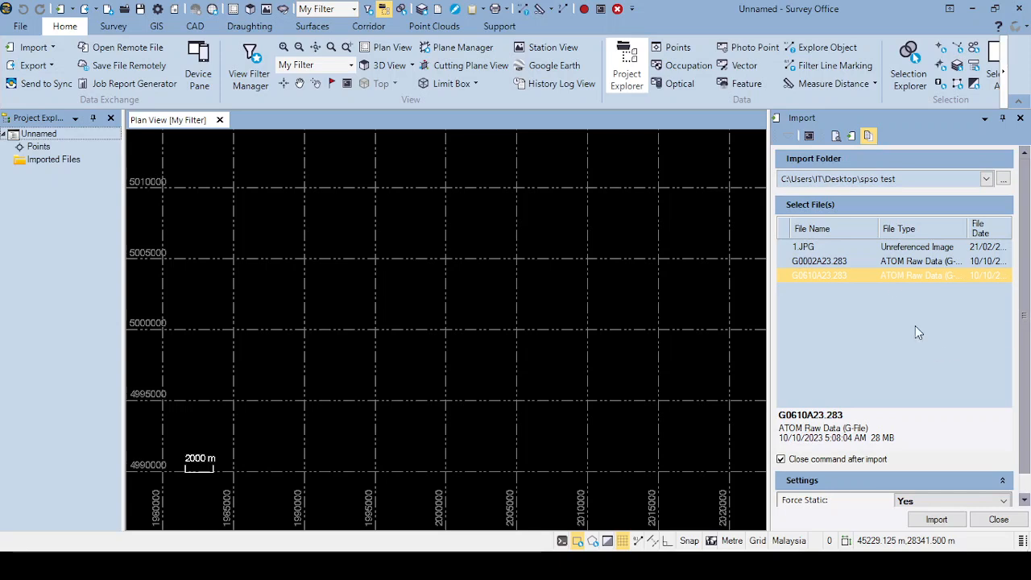
pyautogui.keyDown('ctrl'); pyautogui.click(901, 263); pyautogui.keyUp('ctrl')
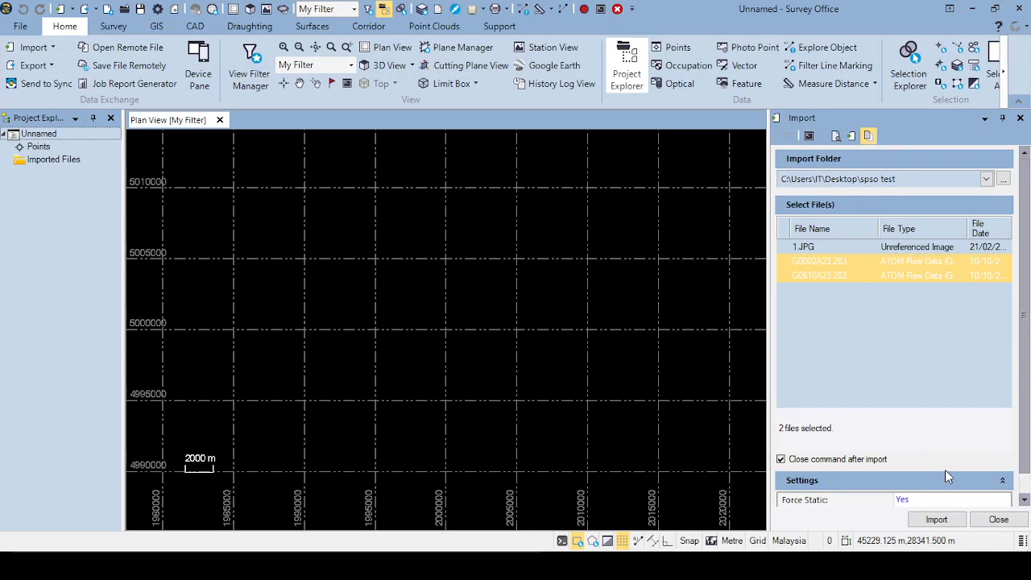
pyautogui.click(946, 522)
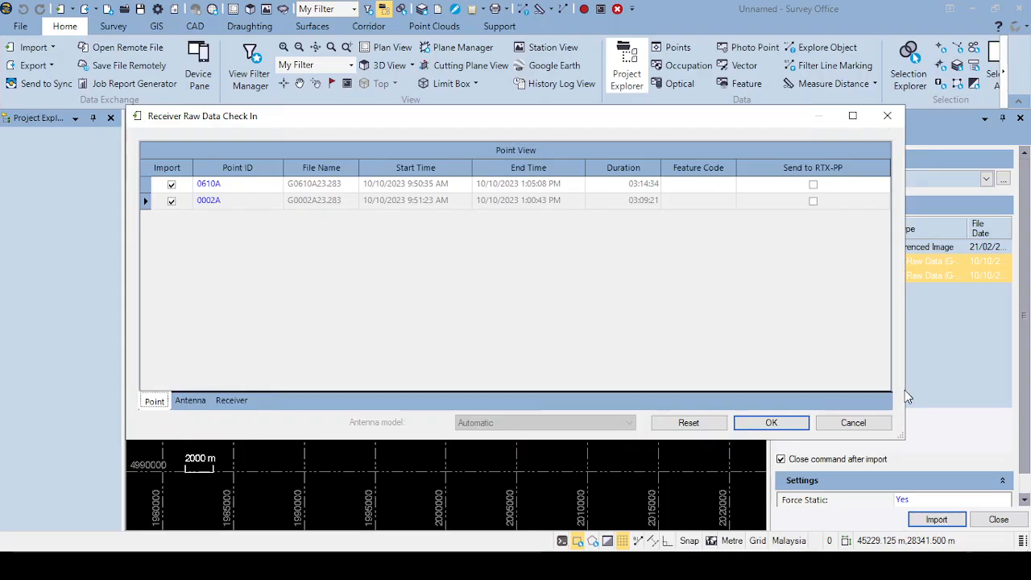
# - Consult point info.txt in Notepad for the station names and set the point ID of file G0002A23.283 to "base 4"
pyautogui.click(326, 201)
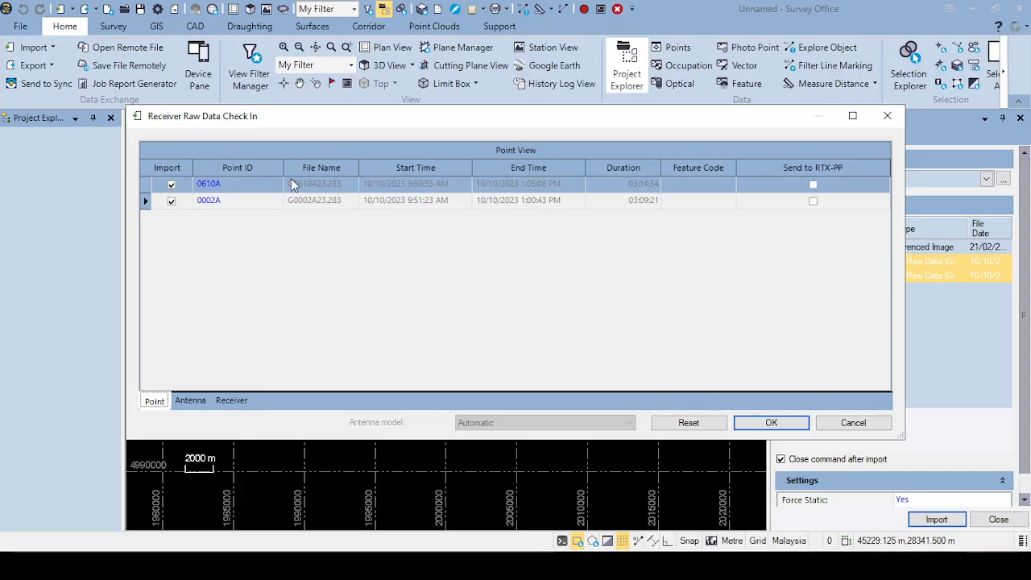
pyautogui.click(240, 183)
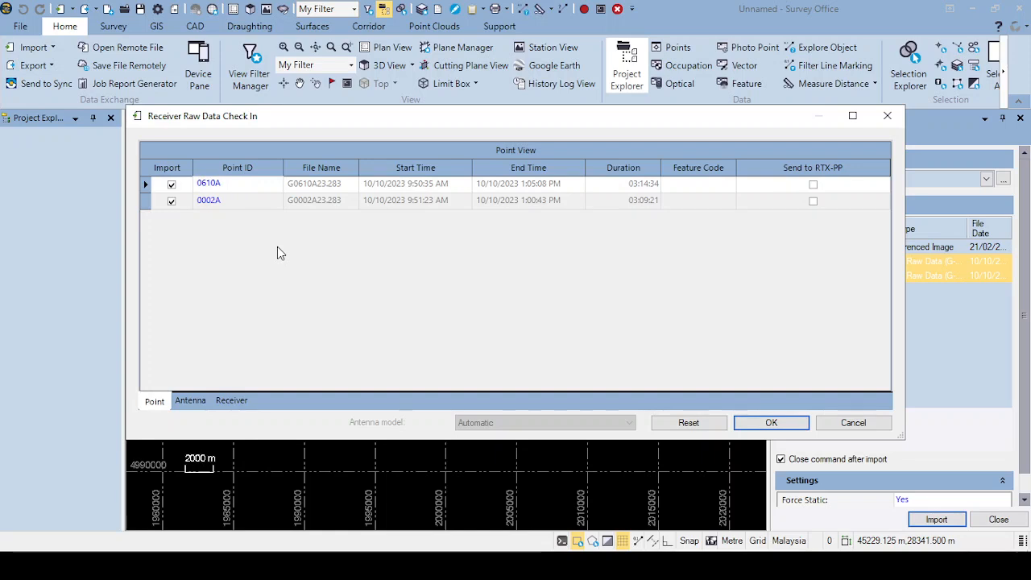
pyautogui.click(614, 565)
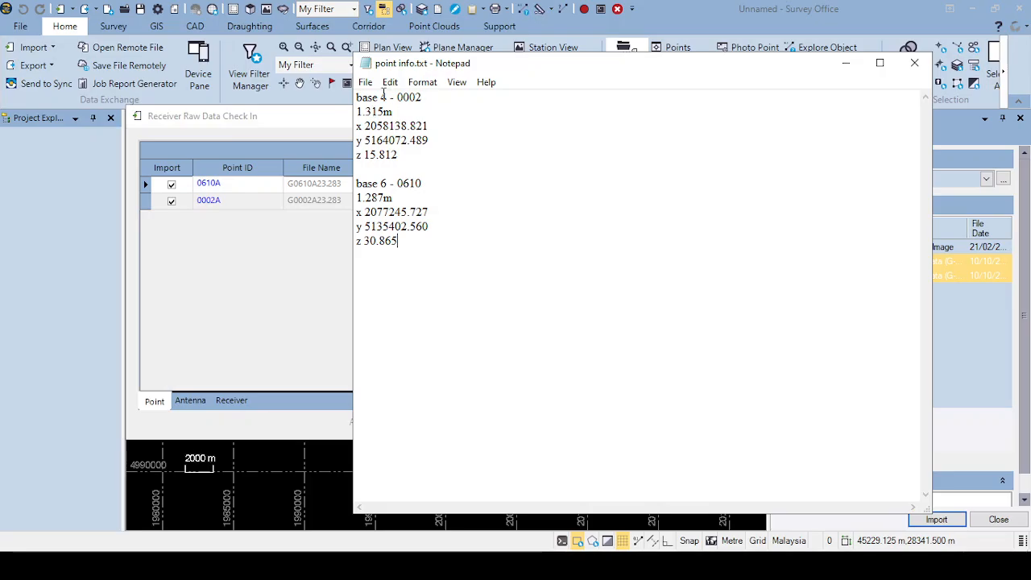
pyautogui.click(303, 235)
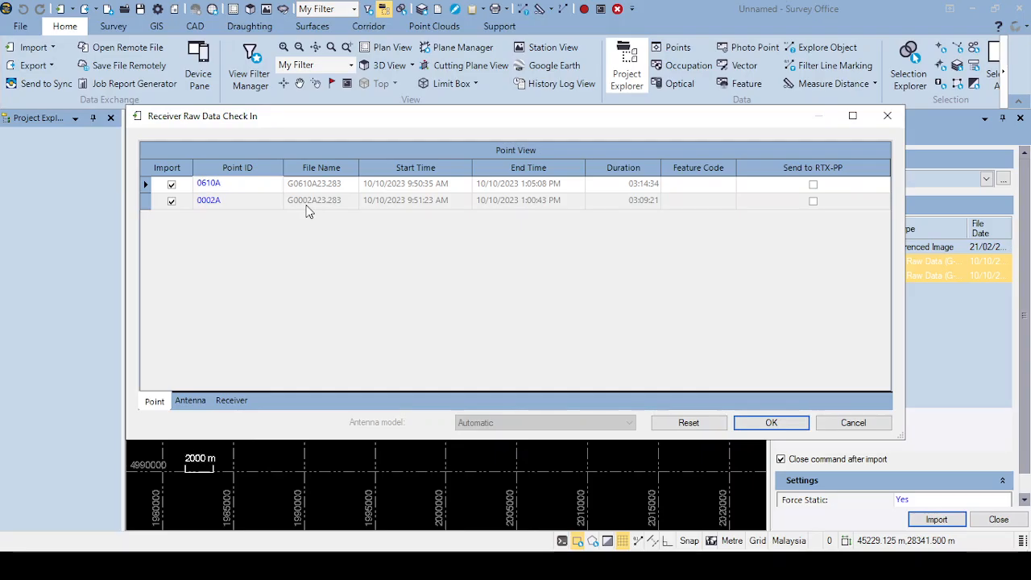
pyautogui.click(224, 202)
pyautogui.moveTo(232, 205); pyautogui.dragTo(199, 215)
pyautogui.click(613, 566)
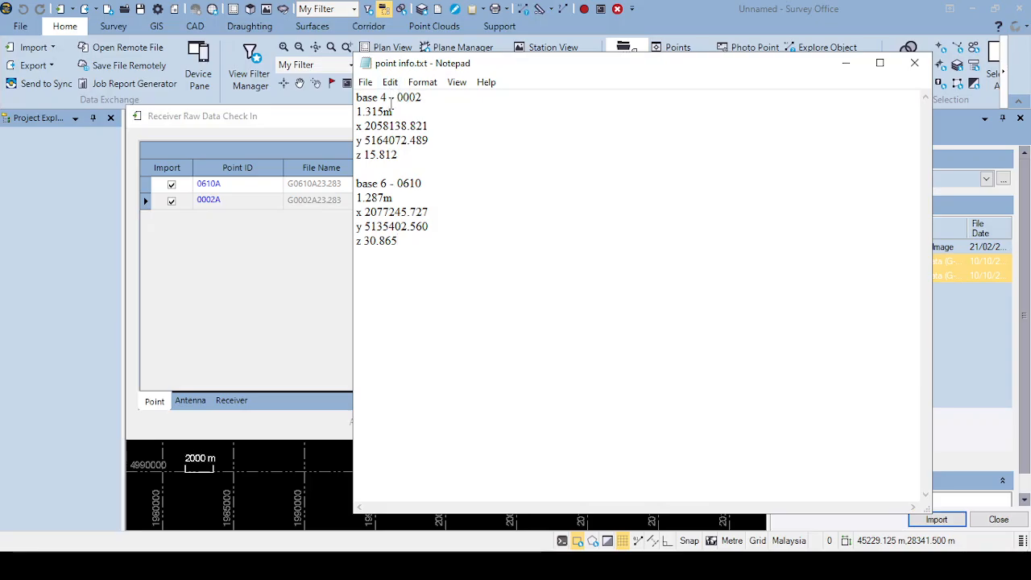
pyautogui.click(238, 199)
pyautogui.doubleClick(238, 200)
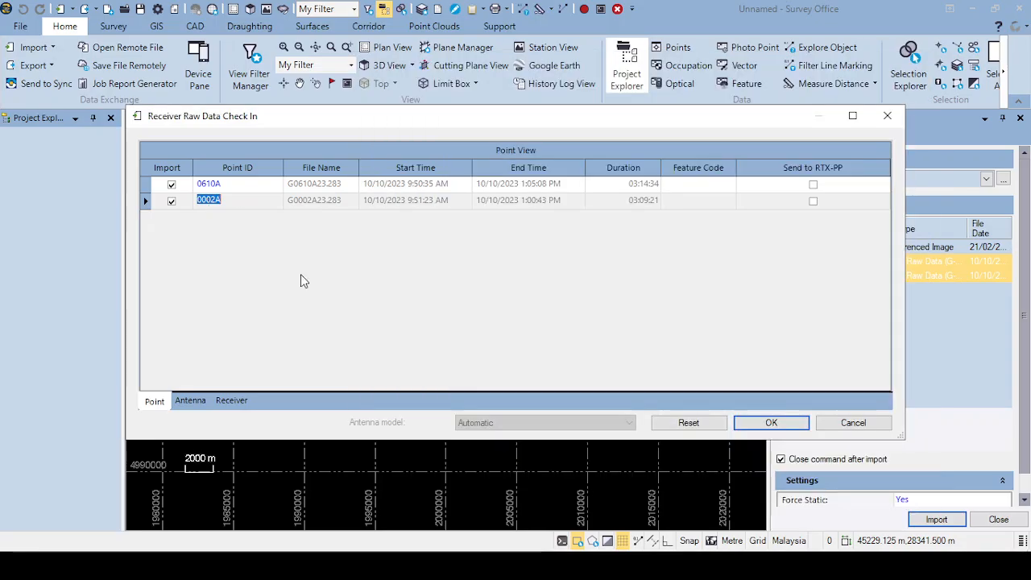
pyautogui.write('base4')
pyautogui.press('BackSpace')
pyautogui.write('4')
# - Check the second station's name in the Notepad notes and set the point ID of G0610A23.283 to "base 6"
pyautogui.click(613, 565)
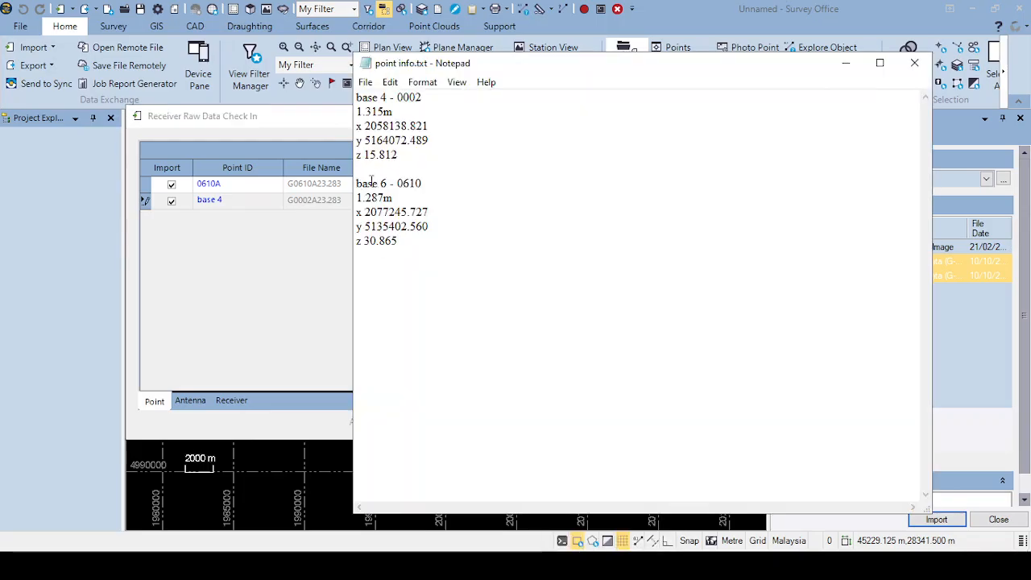
pyautogui.click(302, 234)
pyautogui.click(224, 190)
pyautogui.write('base 6')
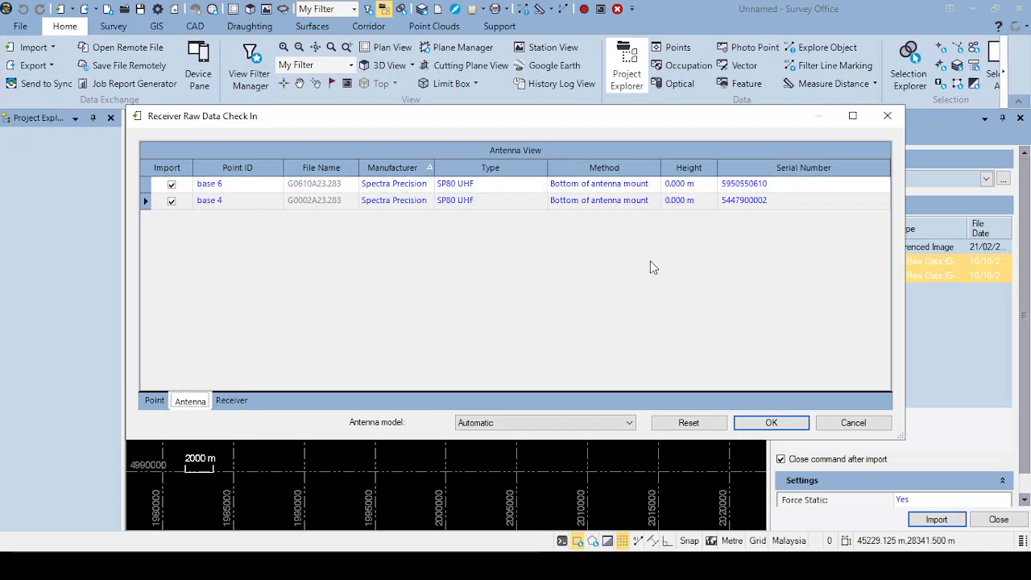
# - Look up the antenna heights in the Notepad notes and set base 6's antenna height to 1.315 m
pyautogui.moveTo(617, 564)
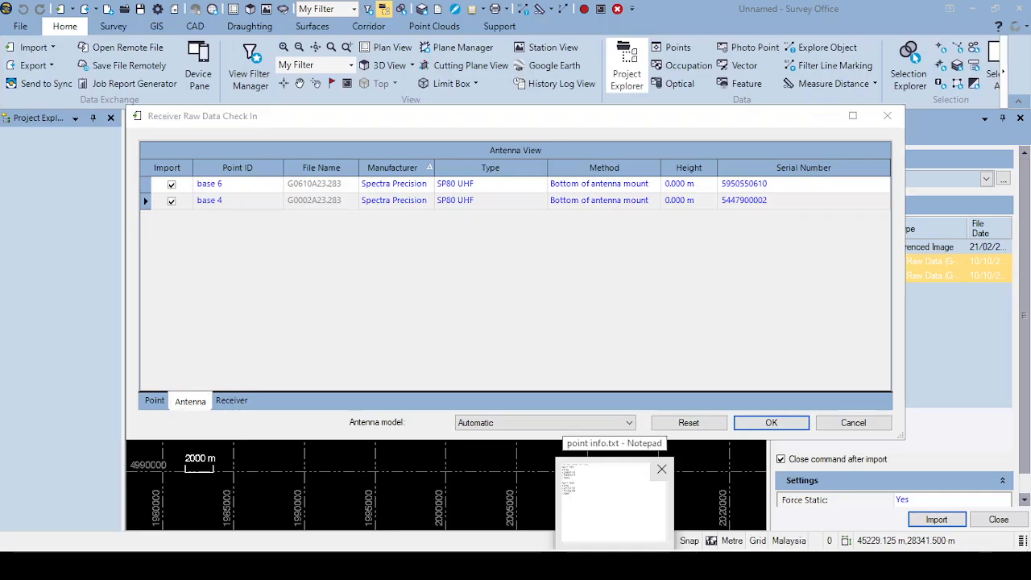
pyautogui.click(614, 493)
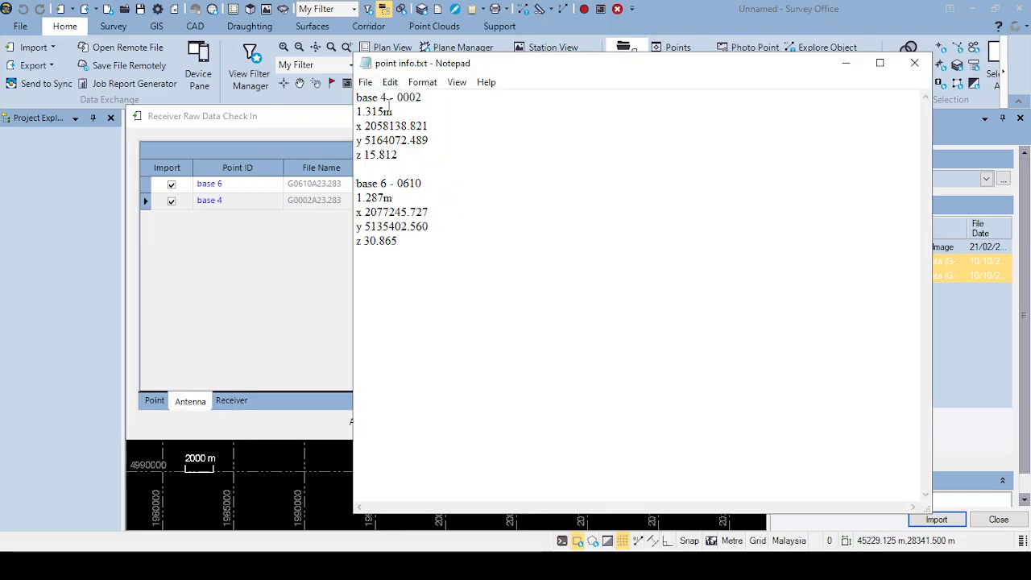
pyautogui.click(300, 264)
pyautogui.click(686, 184)
pyautogui.doubleClick(685, 183)
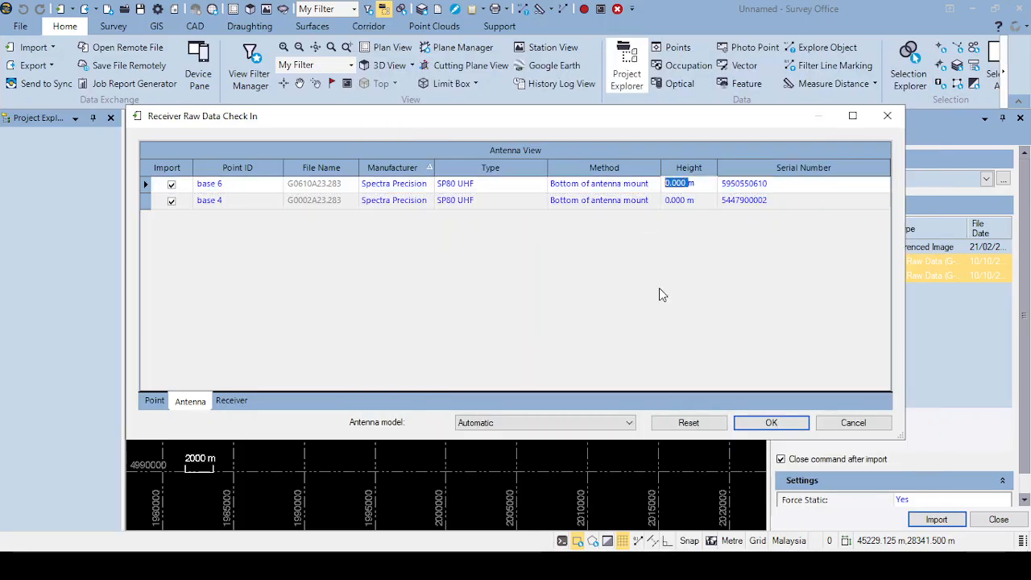
pyautogui.write('1.315')
# - Look up the other antenna height in the Notepad notes and set base 4's antenna height to 1.287 m
pyautogui.click(614, 564)
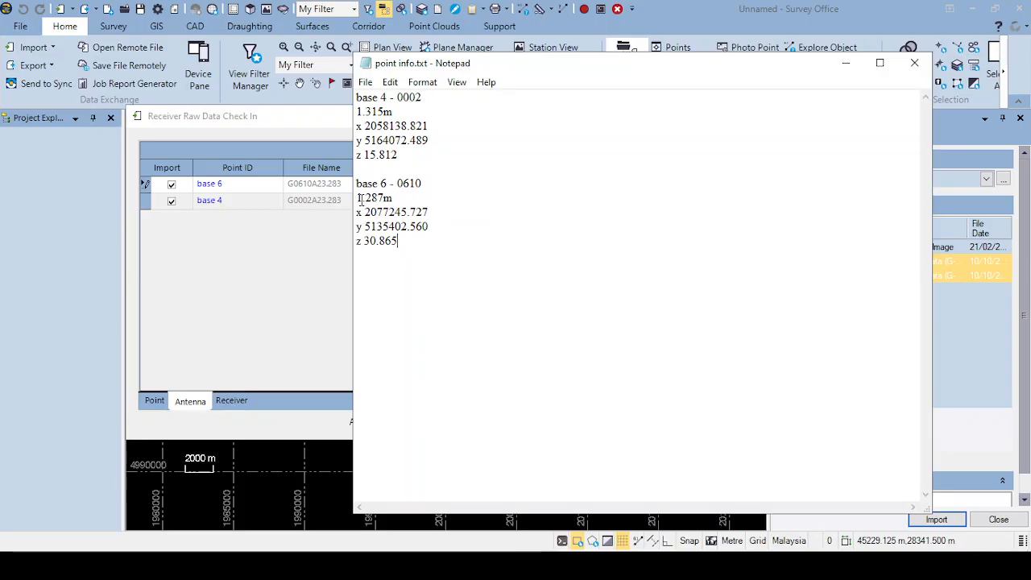
pyautogui.click(281, 260)
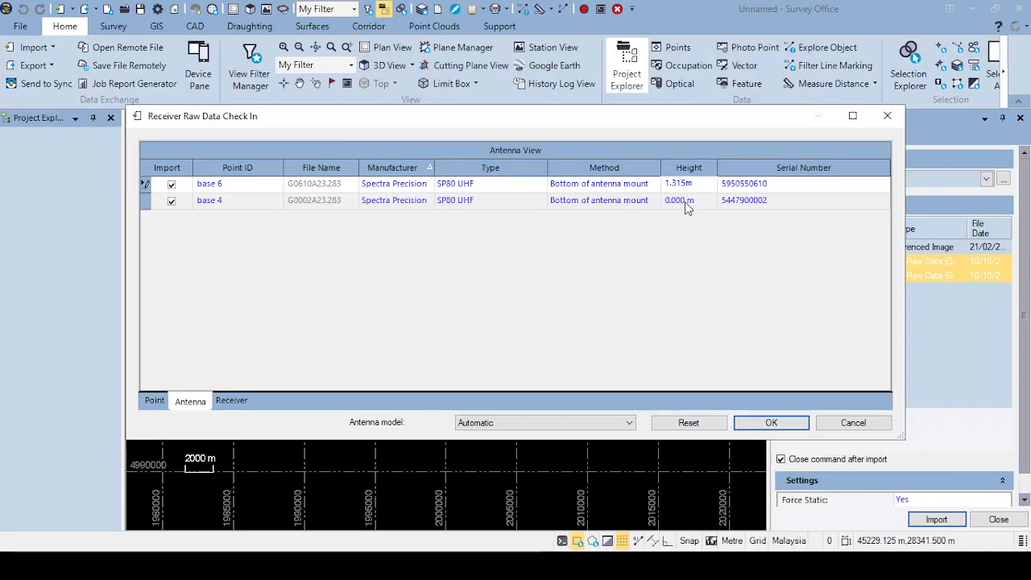
pyautogui.click(684, 208)
pyautogui.write('1.287m')
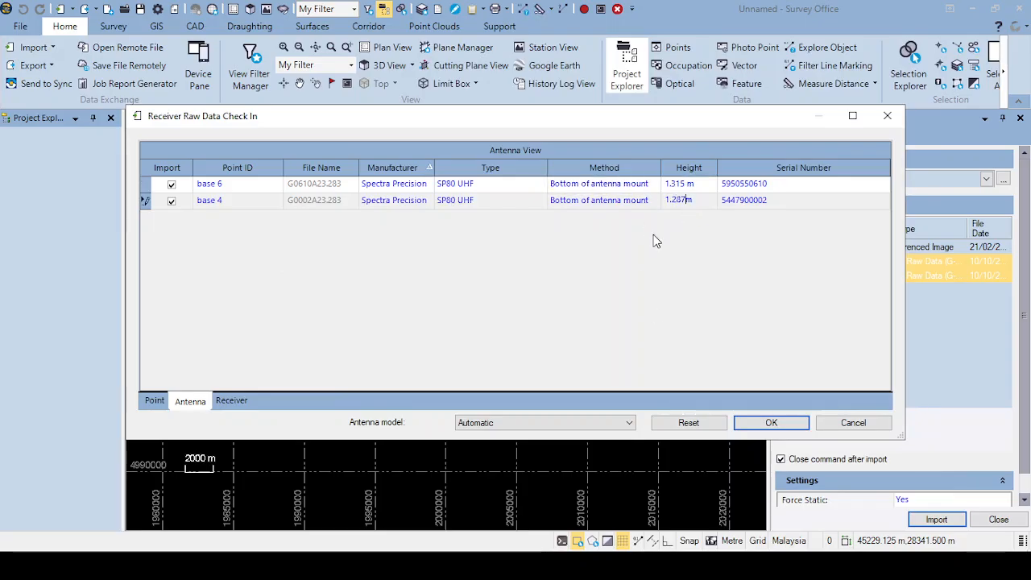
# - Set the antenna measurement method of base 6 and base 4 to Slant measure mark, and review the receiver, antenna and point details
pyautogui.click(654, 186)
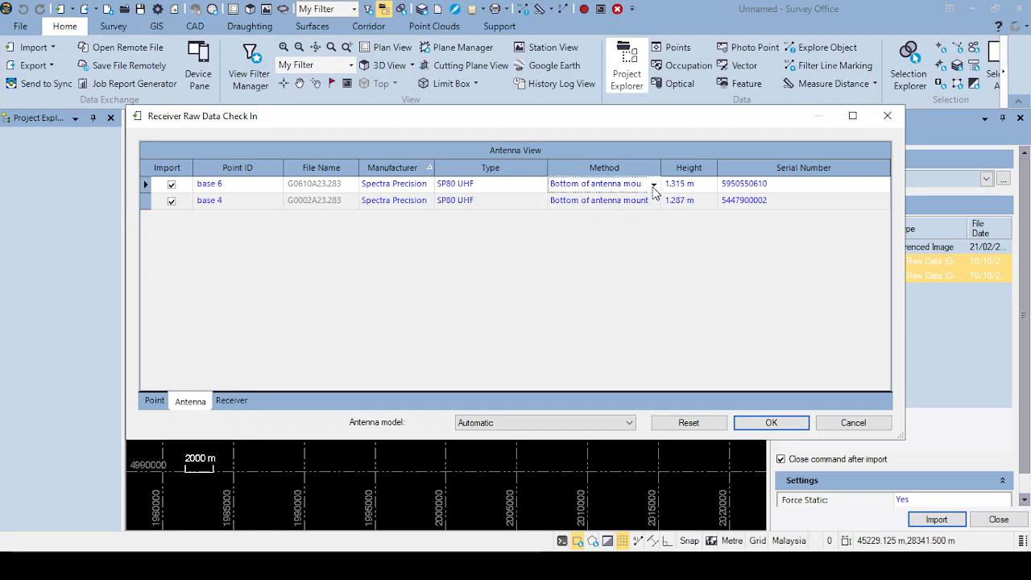
pyautogui.click(653, 184)
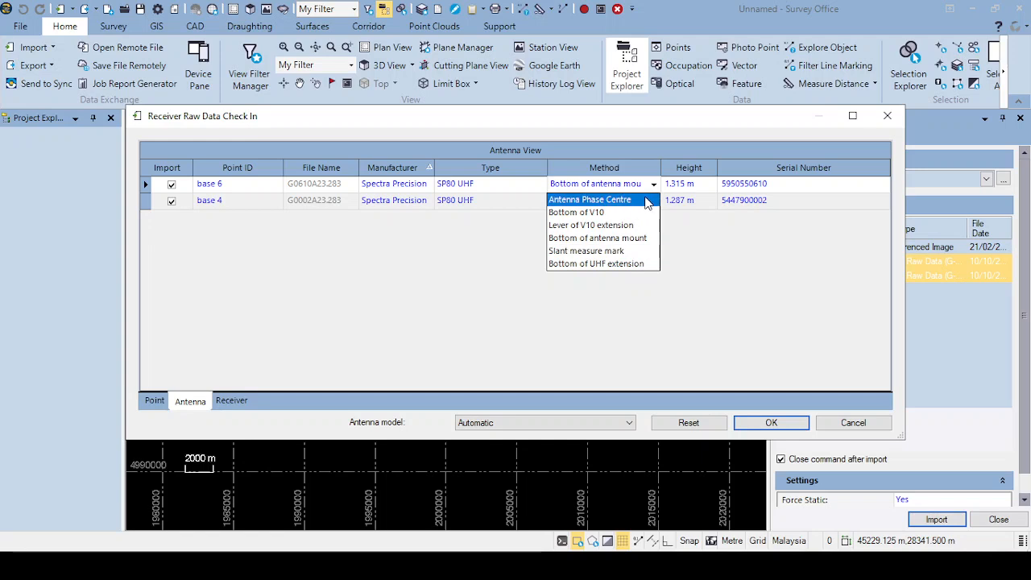
pyautogui.click(636, 255)
pyautogui.click(653, 200)
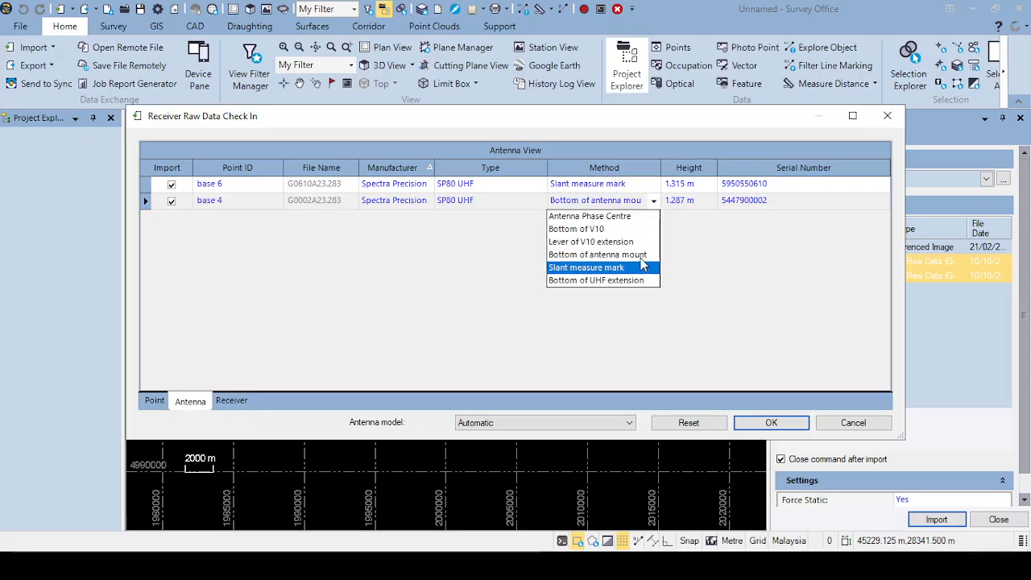
pyautogui.click(604, 265)
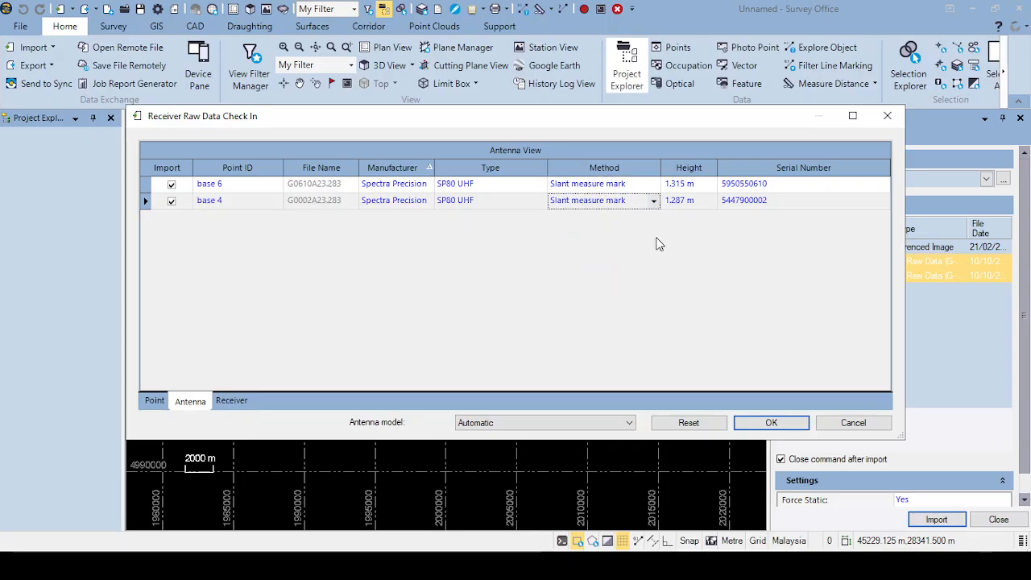
pyautogui.click(232, 400)
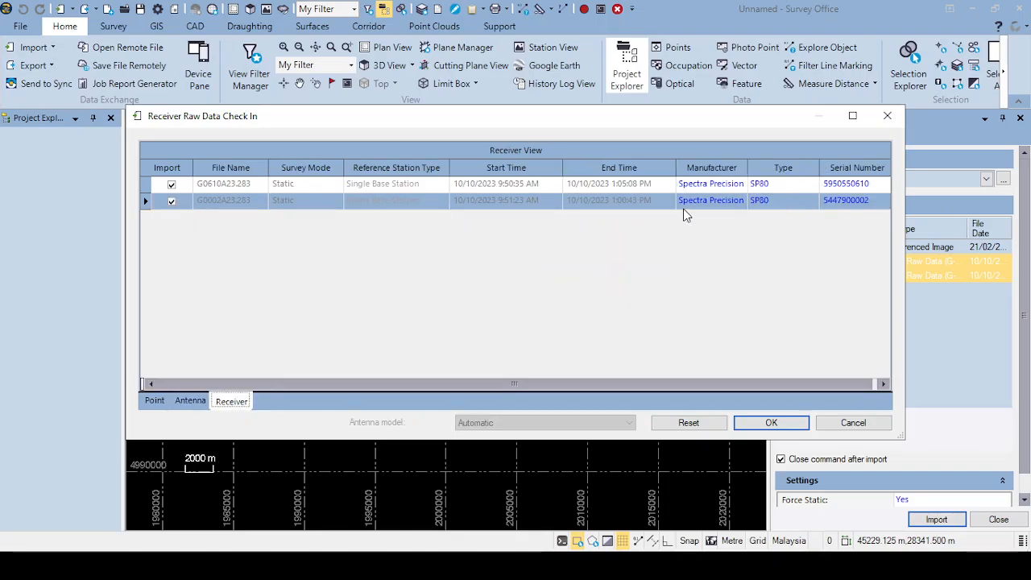
pyautogui.click(193, 400)
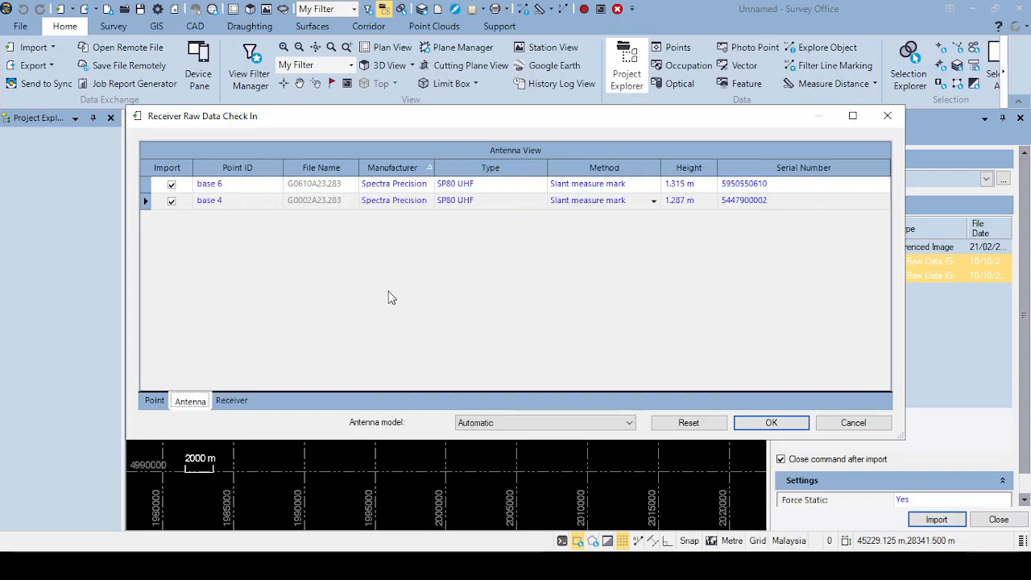
pyautogui.click(156, 401)
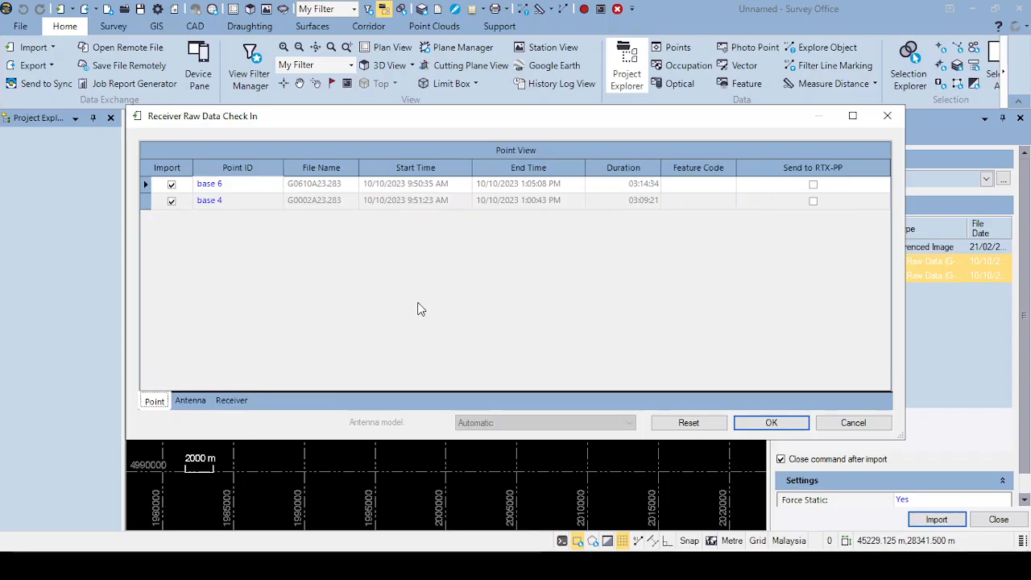
# - Review the antenna, receiver and point details of base 6 and base 4, and accept the raw data check-in
pyautogui.click(191, 400)
pyautogui.click(426, 183)
pyautogui.click(432, 201)
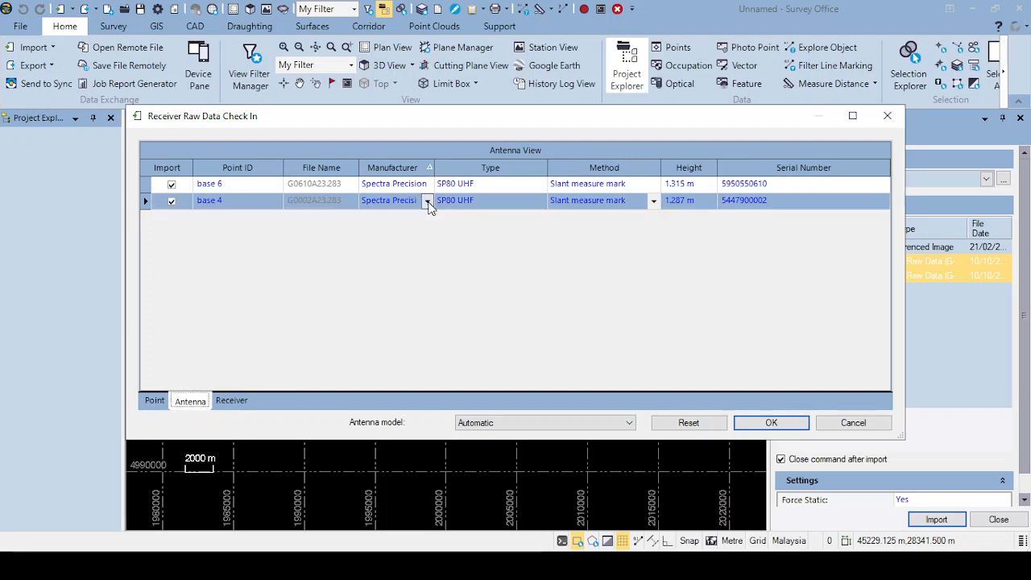
pyautogui.click(539, 202)
pyautogui.click(227, 405)
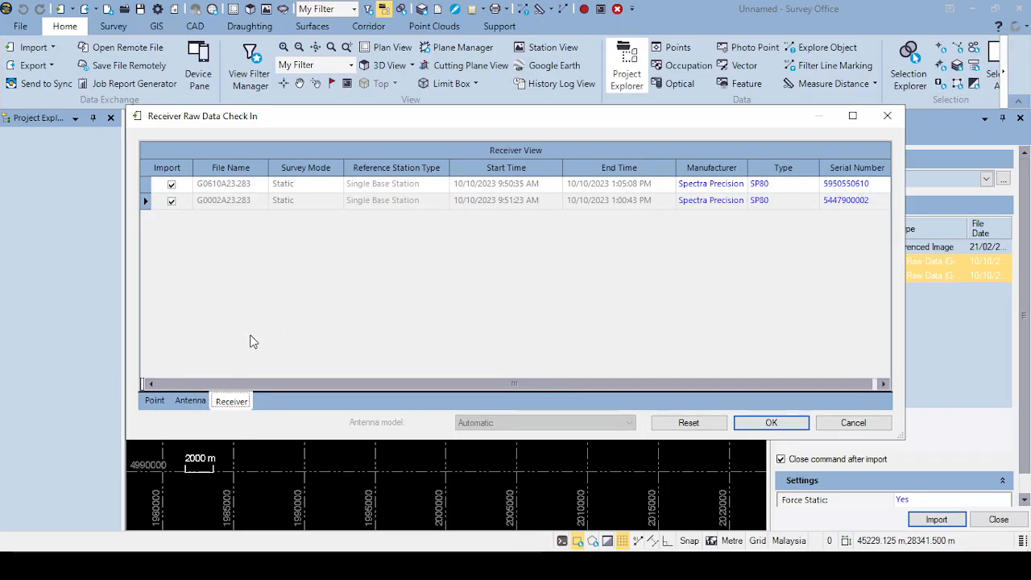
pyautogui.click(190, 400)
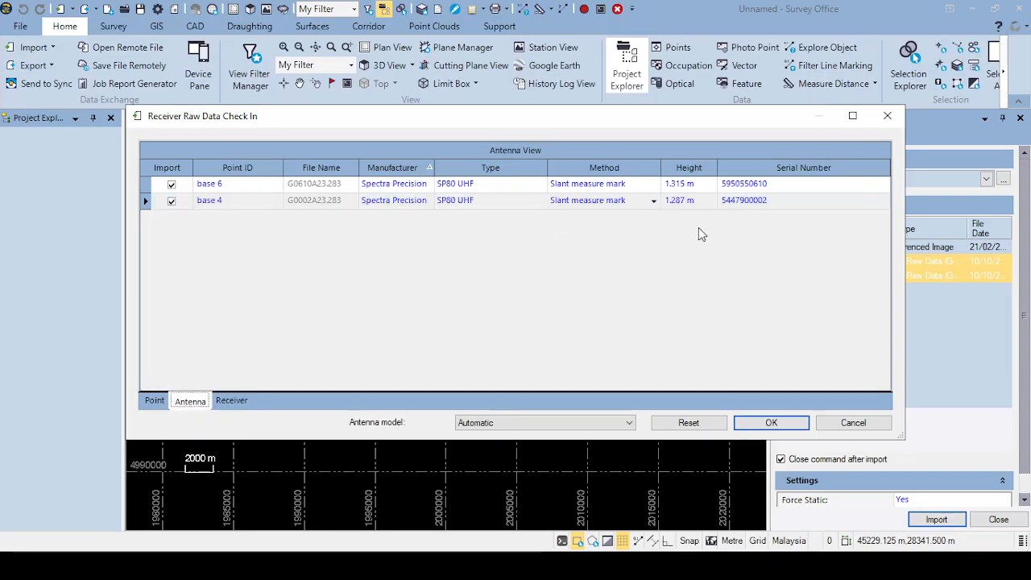
pyautogui.click(153, 400)
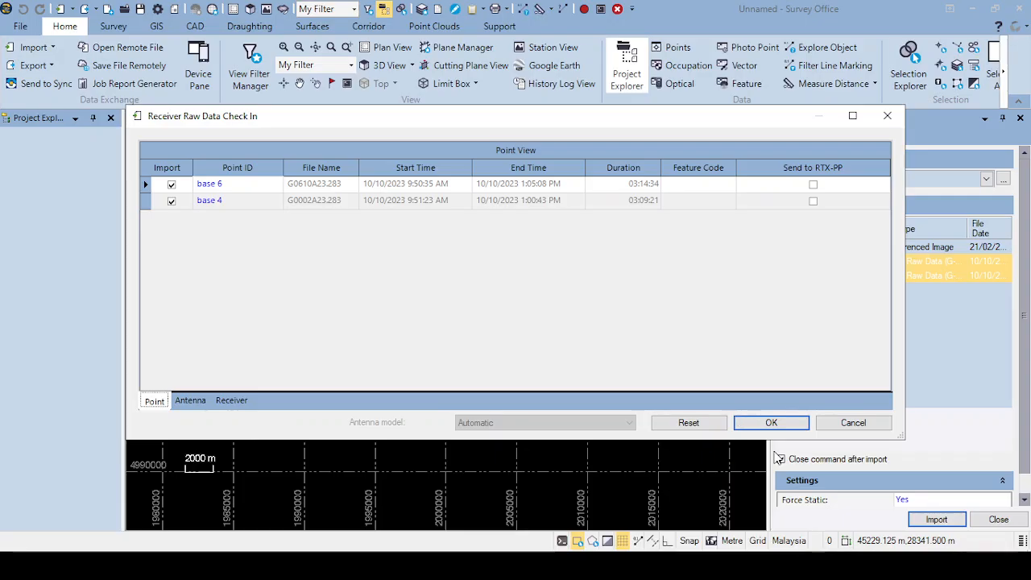
pyautogui.click(765, 423)
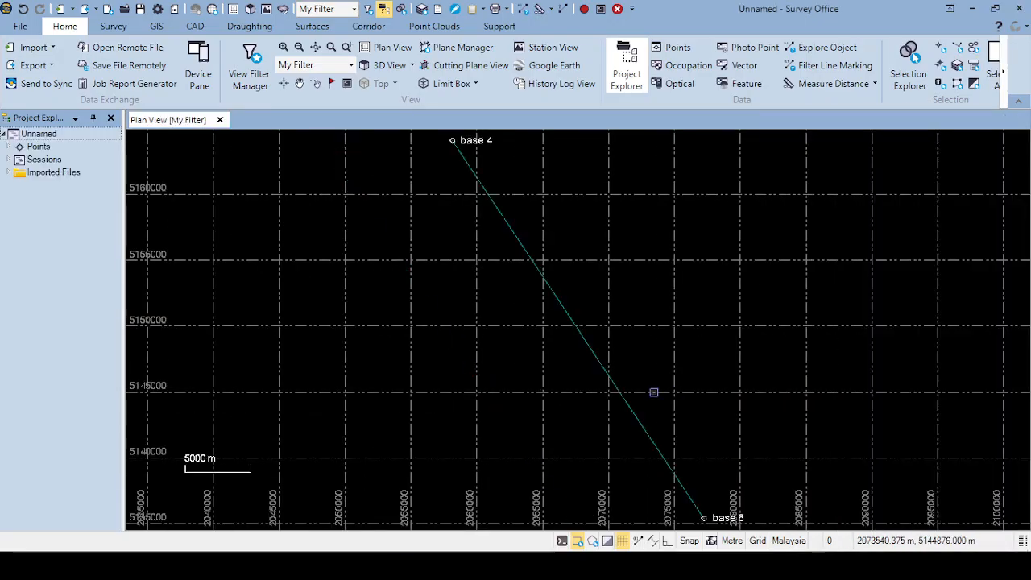
# - Examine the baseline between base 4 and base 6 and check the stations' known coordinates in the Notepad notes
pyautogui.scroll(-2, 653, 392)
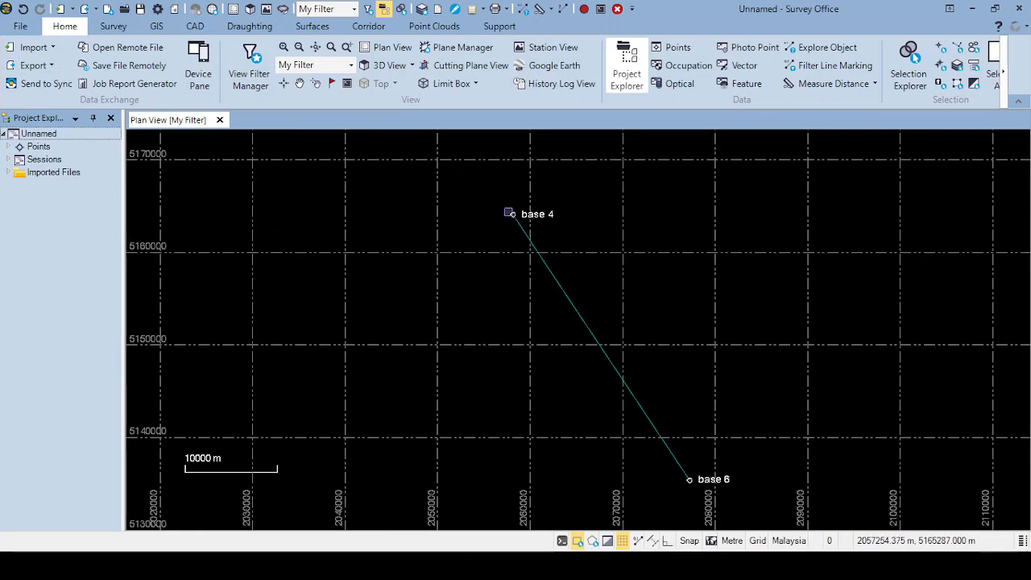
pyautogui.click(605, 355)
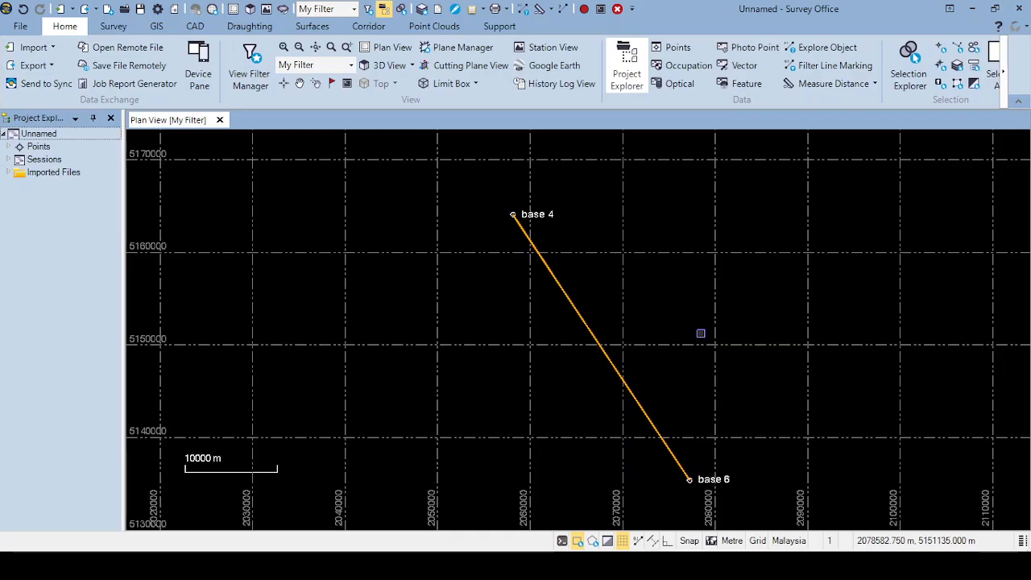
pyautogui.click(568, 348)
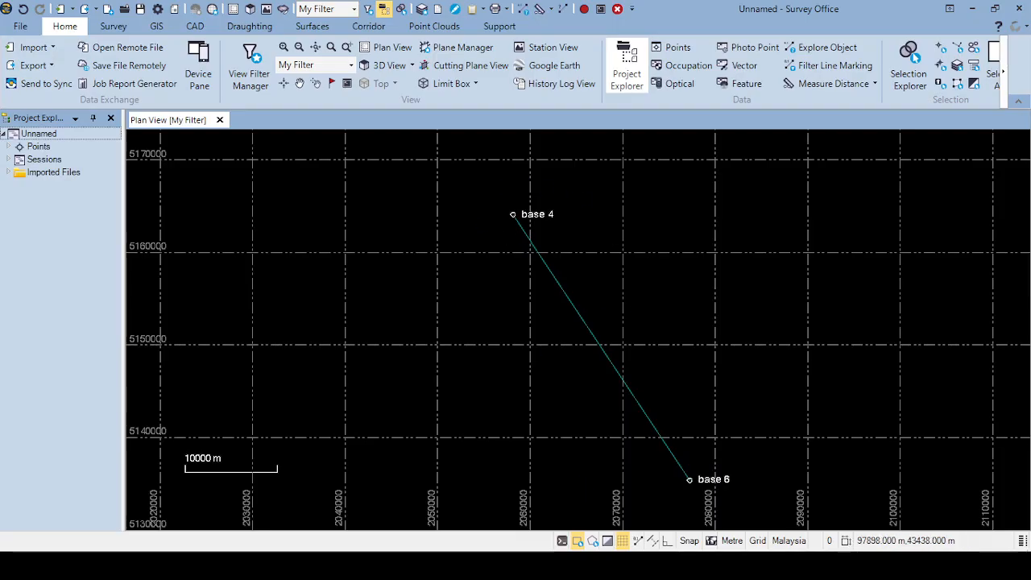
pyautogui.moveTo(614, 564)
pyautogui.click(613, 499)
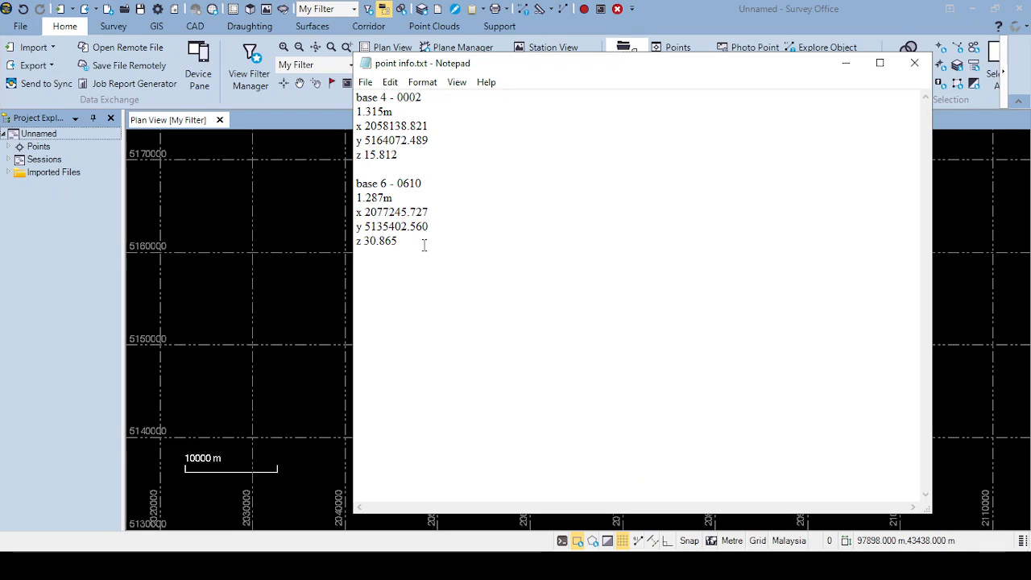
pyautogui.hotkey('ctrl', 'a')
pyautogui.click(522, 211)
pyautogui.click(759, 30)
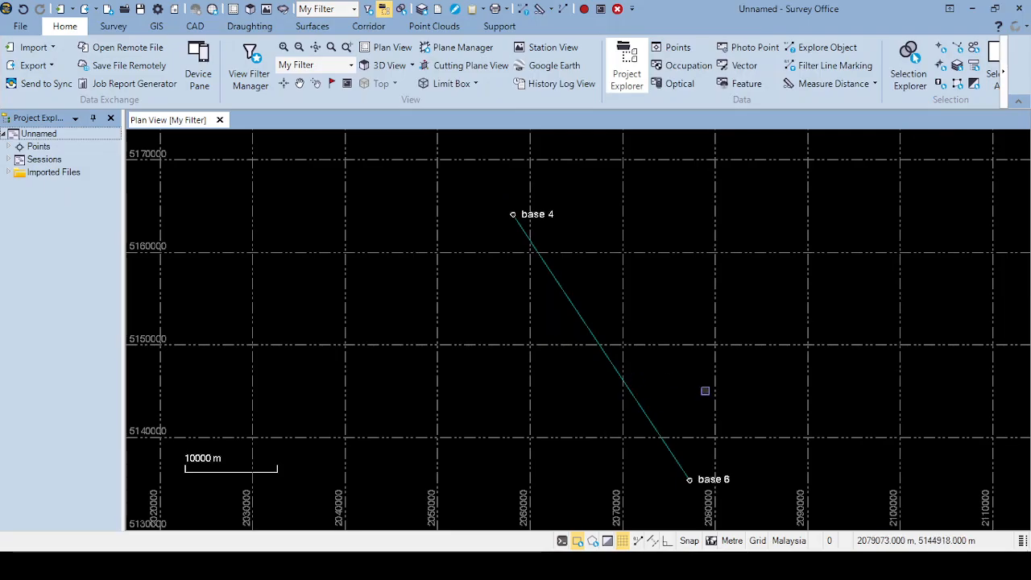
# - Select point base 4 in the plan view and begin adding a grid coordinate to it
pyautogui.moveTo(488, 188); pyautogui.dragTo(537, 219)
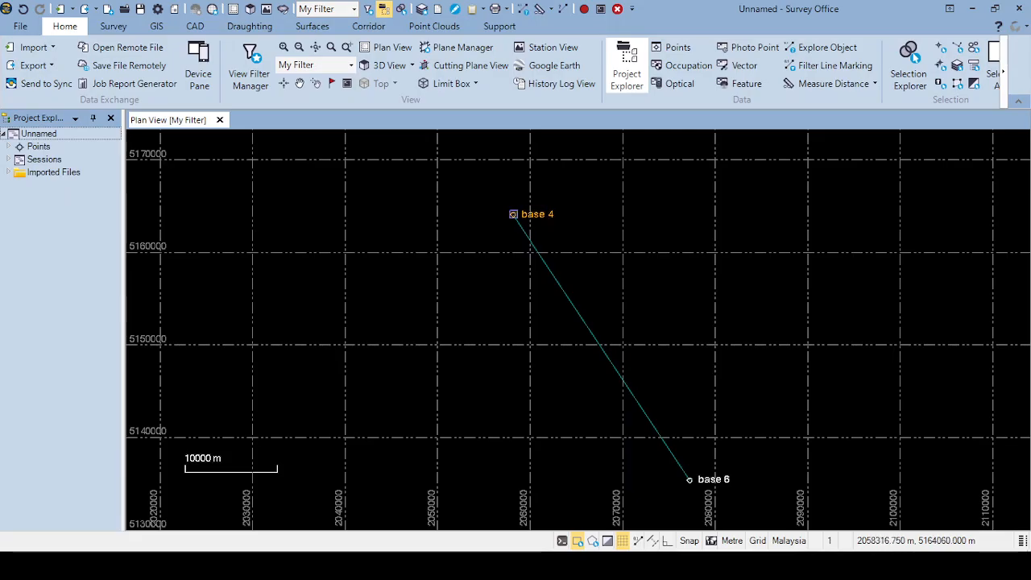
pyautogui.rightClick(516, 215)
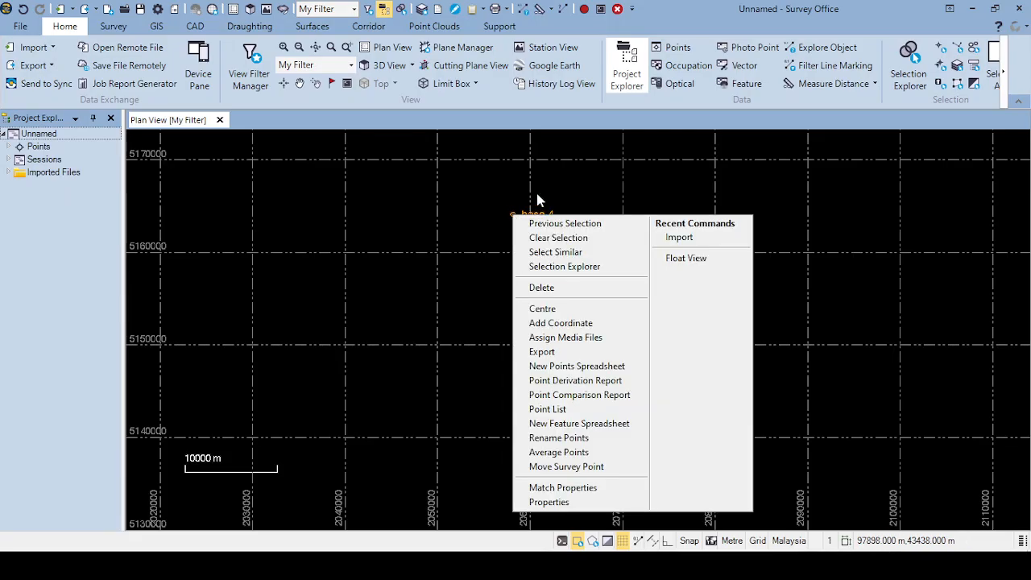
pyautogui.click(606, 324)
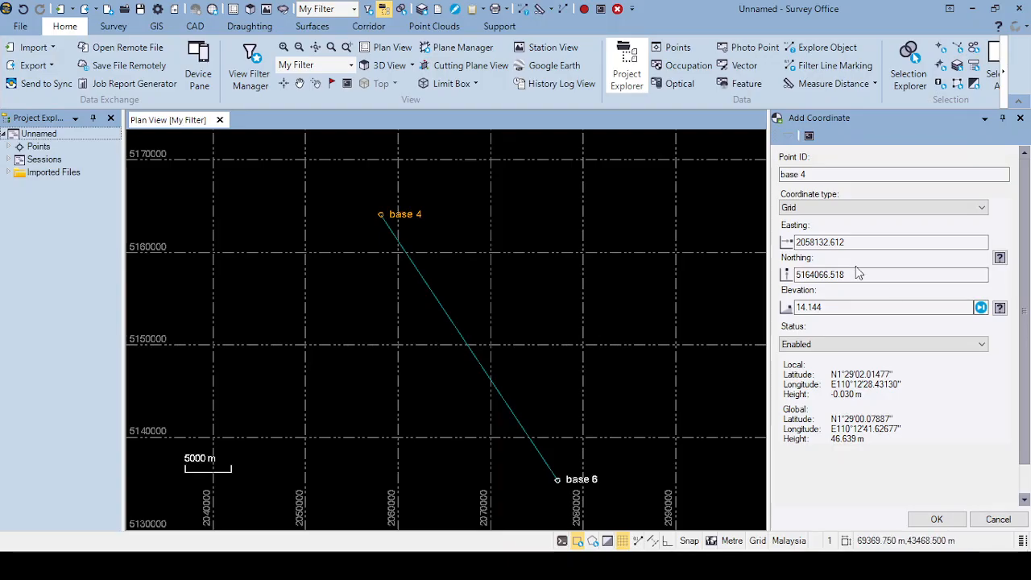
pyautogui.doubleClick(857, 241)
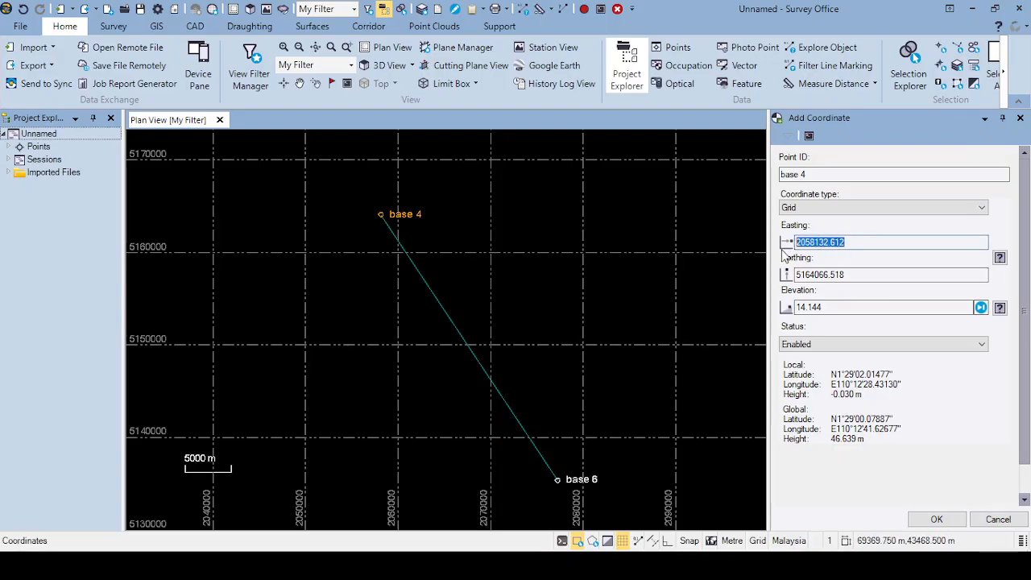
pyautogui.doubleClick(854, 275)
pyautogui.doubleClick(808, 307)
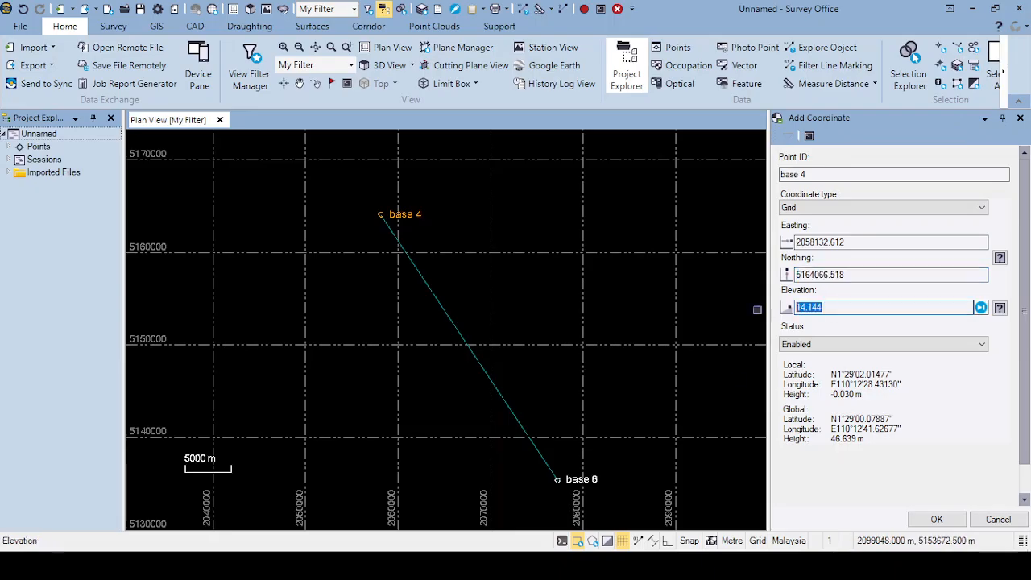
# - Copy base 4's x value from the Notepad notes and set its easting to 2058138.821
pyautogui.click(614, 563)
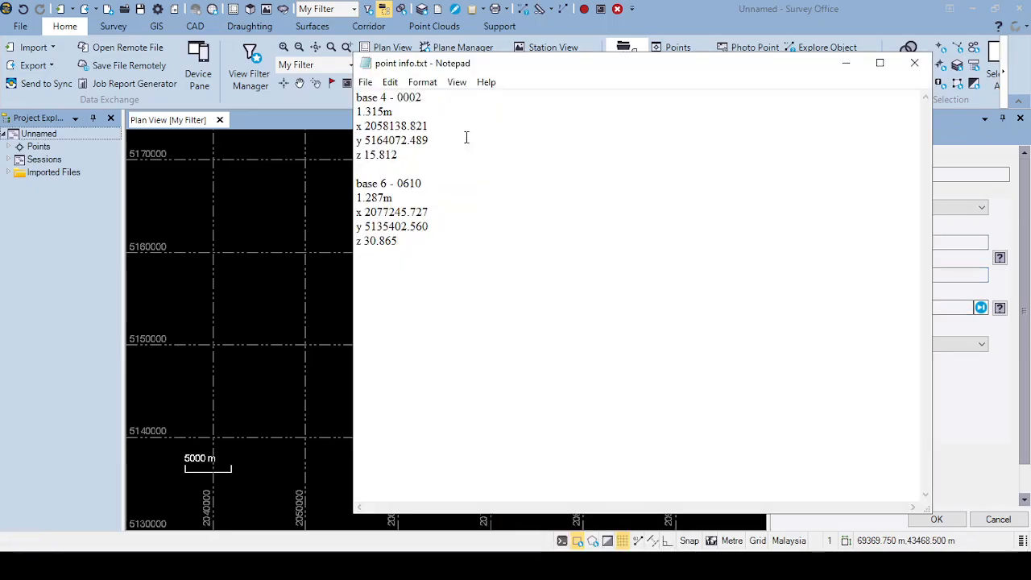
pyautogui.moveTo(488, 64); pyautogui.dragTo(246, 70)
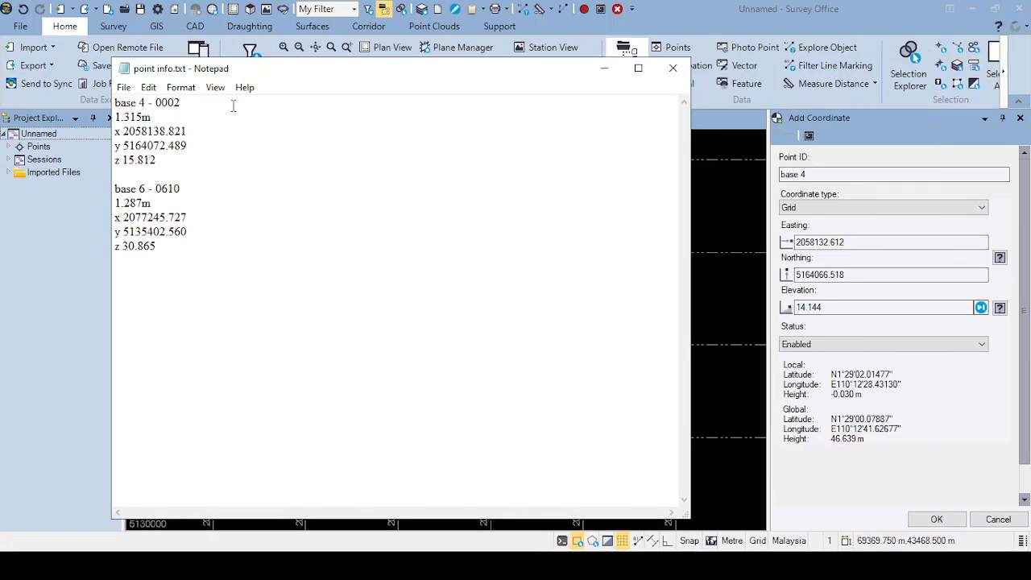
pyautogui.moveTo(190, 130); pyautogui.dragTo(125, 131)
pyautogui.hotkey('ctrl', 'c')
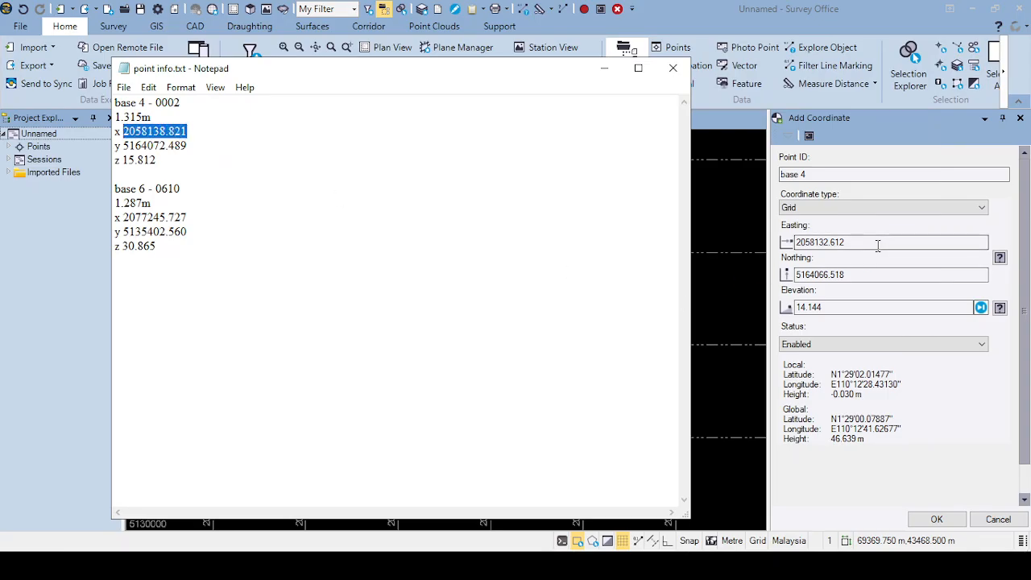
pyautogui.click(876, 244)
pyautogui.moveTo(861, 246); pyautogui.dragTo(786, 248)
pyautogui.hotkey('ctrl', 'v')
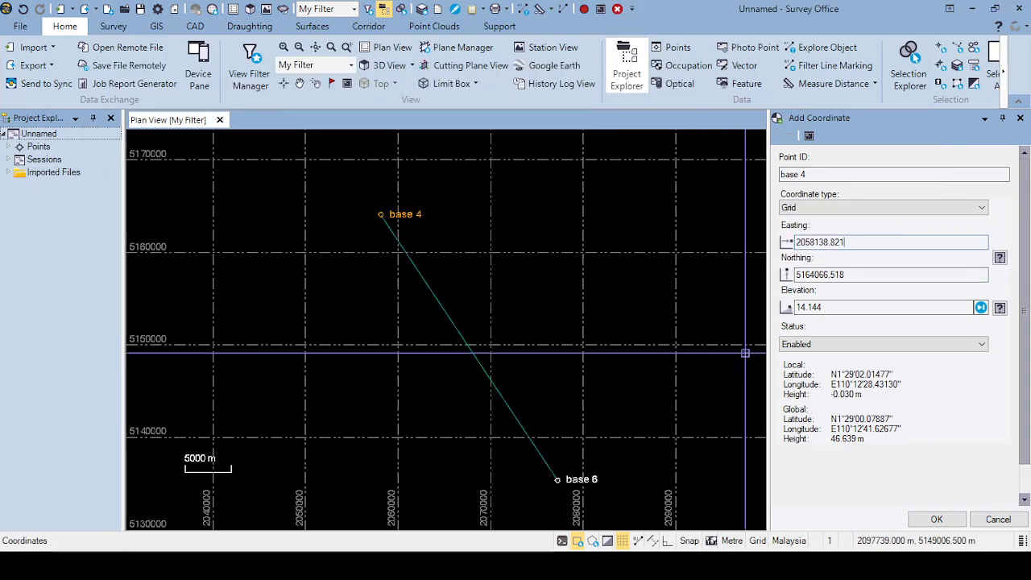
# - Copy base 4's y value from the Notepad notes and set its northing to 5164072.489
pyautogui.hotkey('alt', 'Tab')
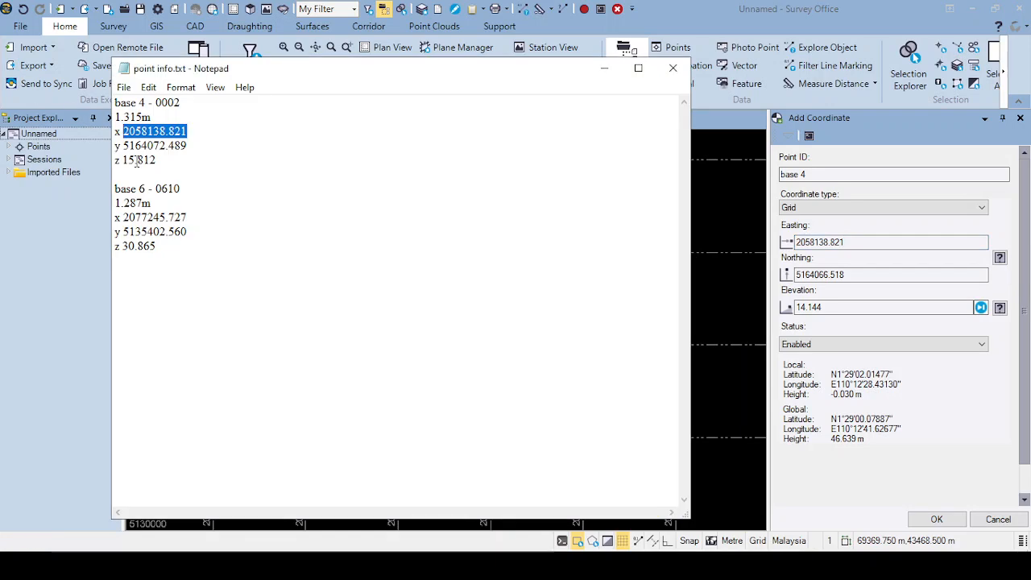
pyautogui.moveTo(125, 146); pyautogui.dragTo(184, 141)
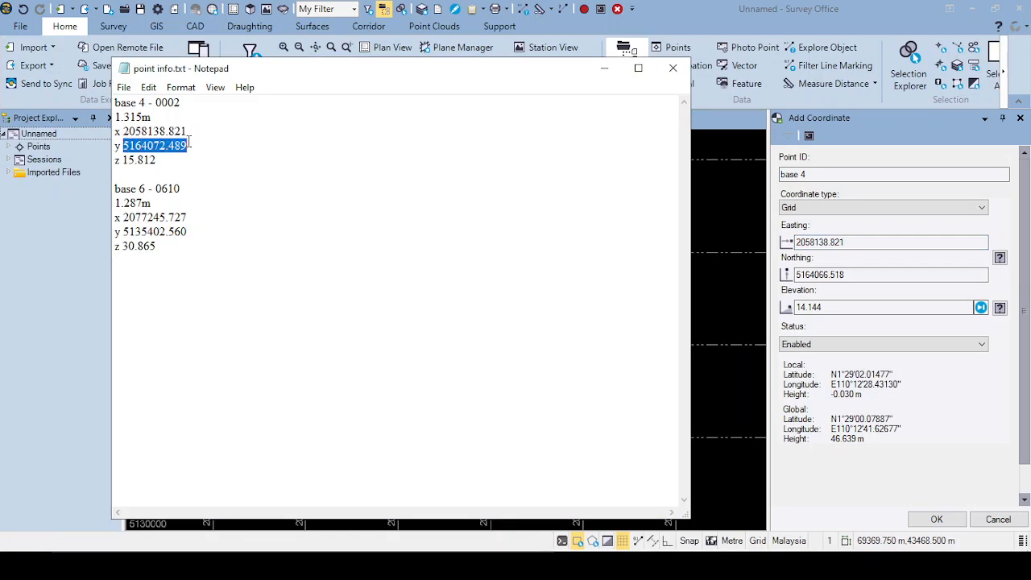
pyautogui.moveTo(852, 277); pyautogui.dragTo(795, 275)
pyautogui.write('5164072.489')
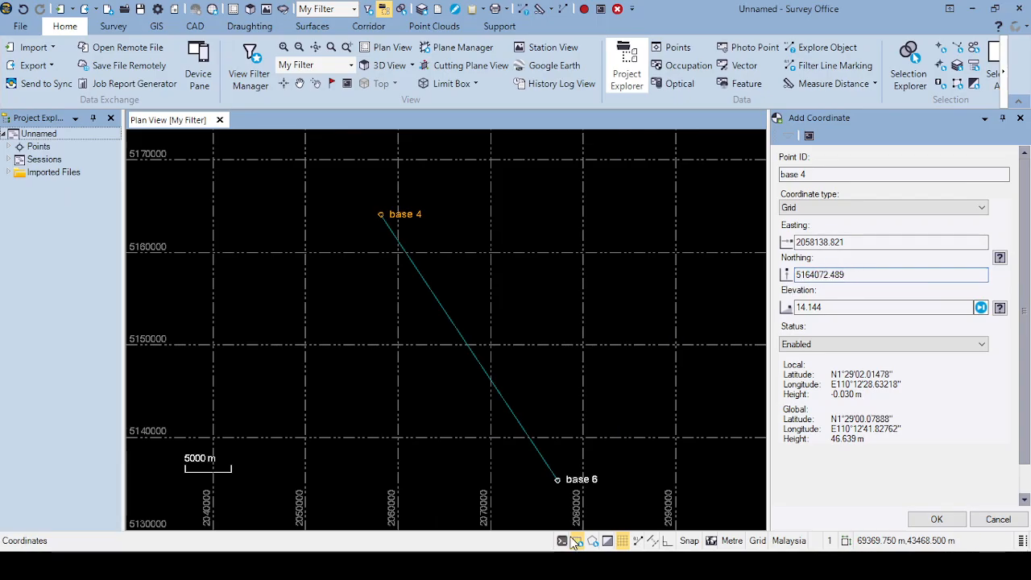
# - Copy base 4's z value from the Notepad notes and set its elevation to 15.812
pyautogui.click(615, 564)
pyautogui.moveTo(156, 160); pyautogui.dragTo(122, 159)
pyautogui.hotkey('ctrl', 'c')
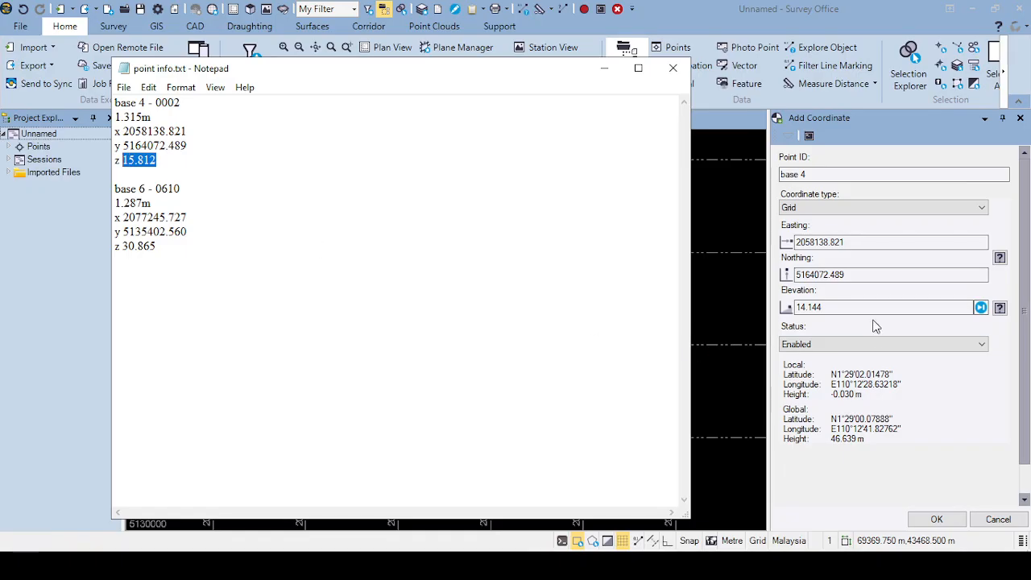
pyautogui.click(877, 325)
pyautogui.moveTo(827, 307); pyautogui.dragTo(795, 307)
pyautogui.hotkey('ctrl', 'v')
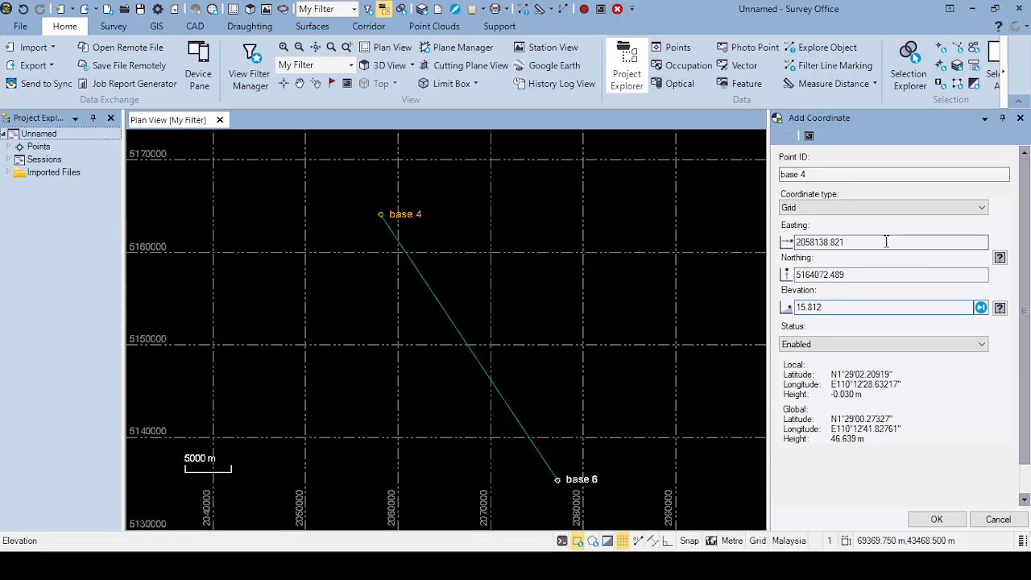
# - Set base 4's horizontal position and elevation to control quality (triangle symbol) and save the added coordinate
pyautogui.click(999, 259)
pyautogui.click(946, 276)
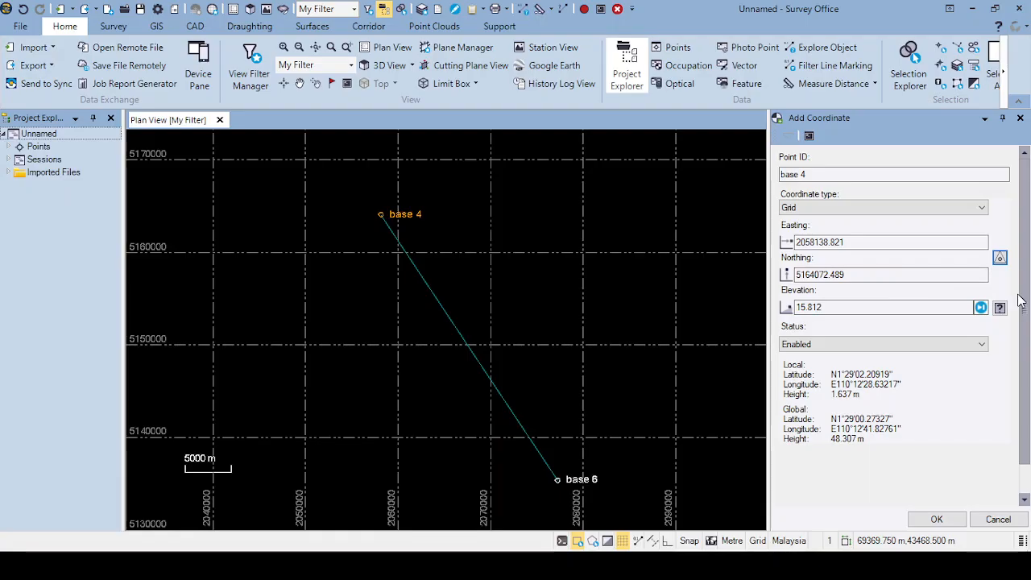
pyautogui.click(999, 307)
pyautogui.click(991, 327)
pyautogui.click(934, 520)
# - Check the point symbols of base 4 and base 6 by selecting each station in the plan view
pyautogui.click(699, 237)
pyautogui.moveTo(464, 195); pyautogui.dragTo(586, 235)
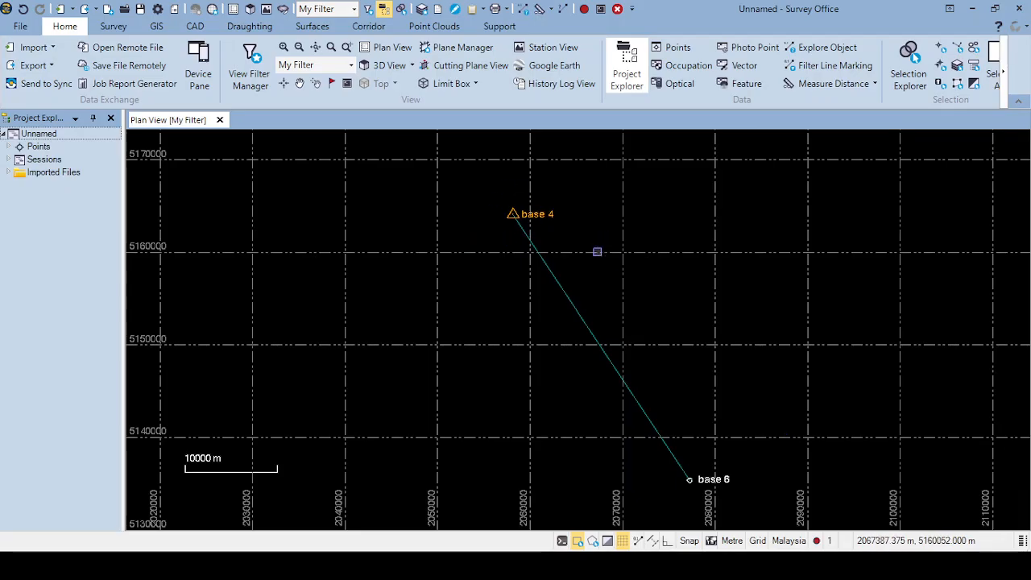
pyautogui.scroll(-1, 596, 249)
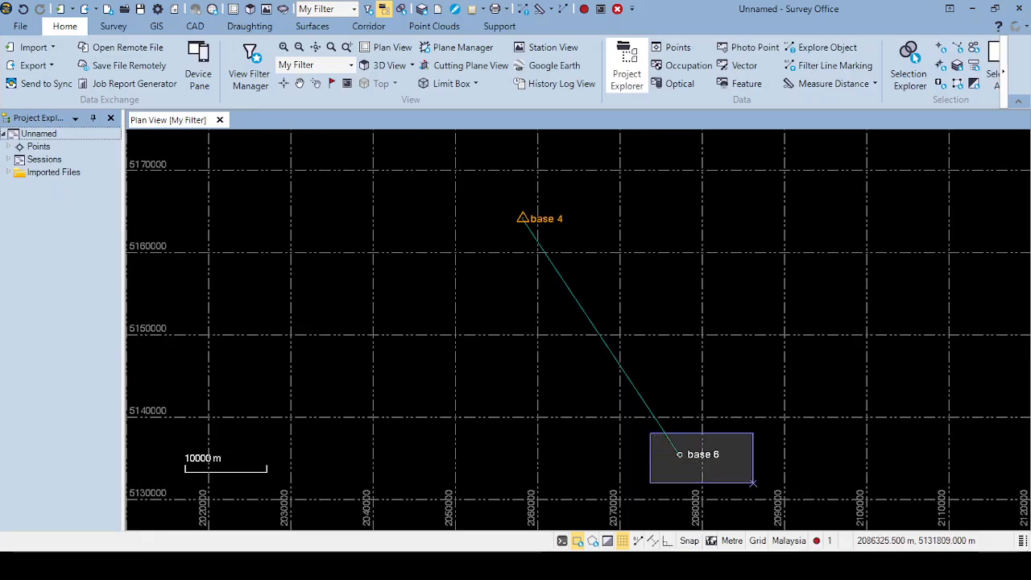
pyautogui.click(653, 435)
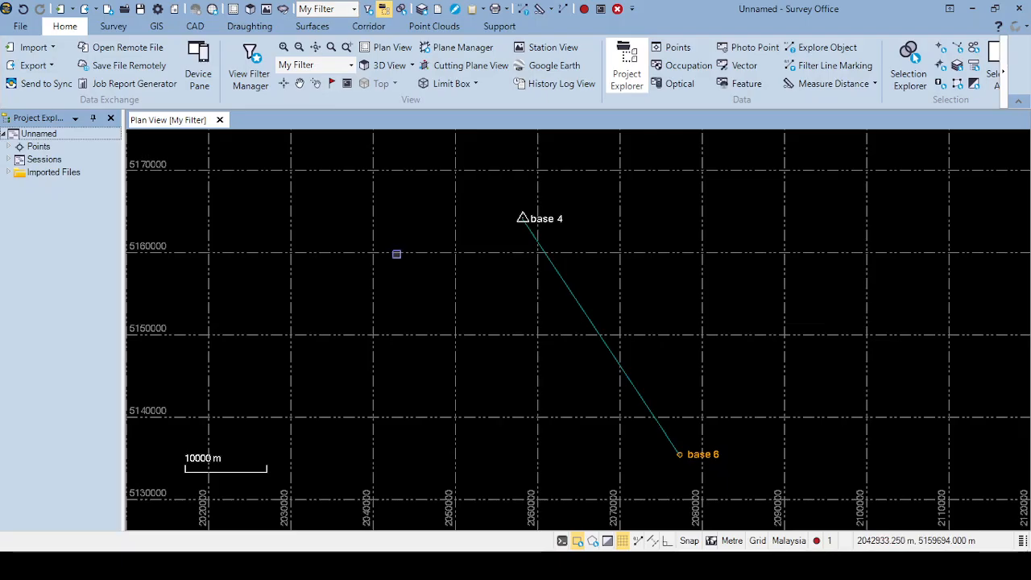
# - Process the baseline between base 4 and base 6, widen the results to read them fully, and save them
pyautogui.click(113, 27)
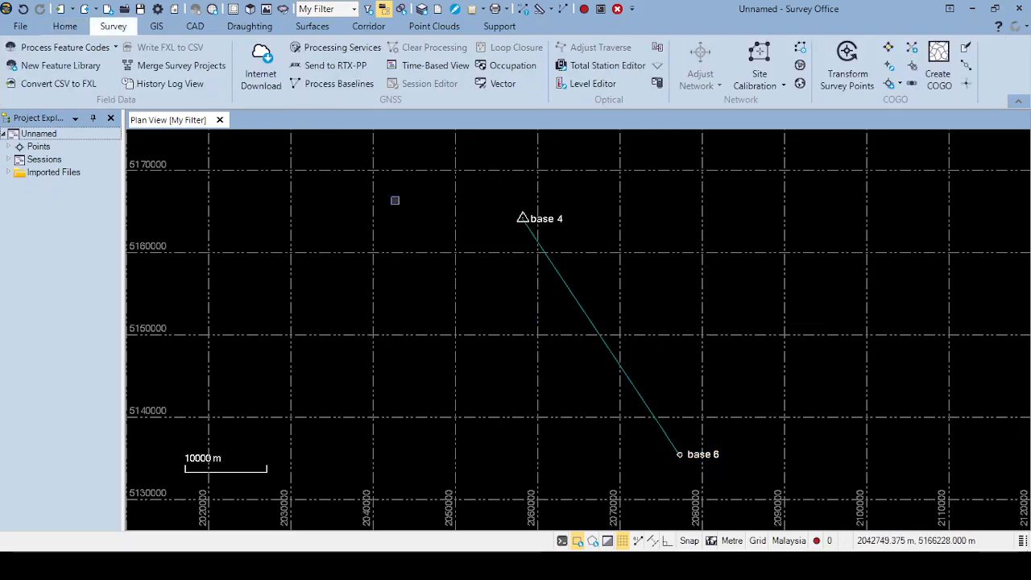
pyautogui.click(339, 84)
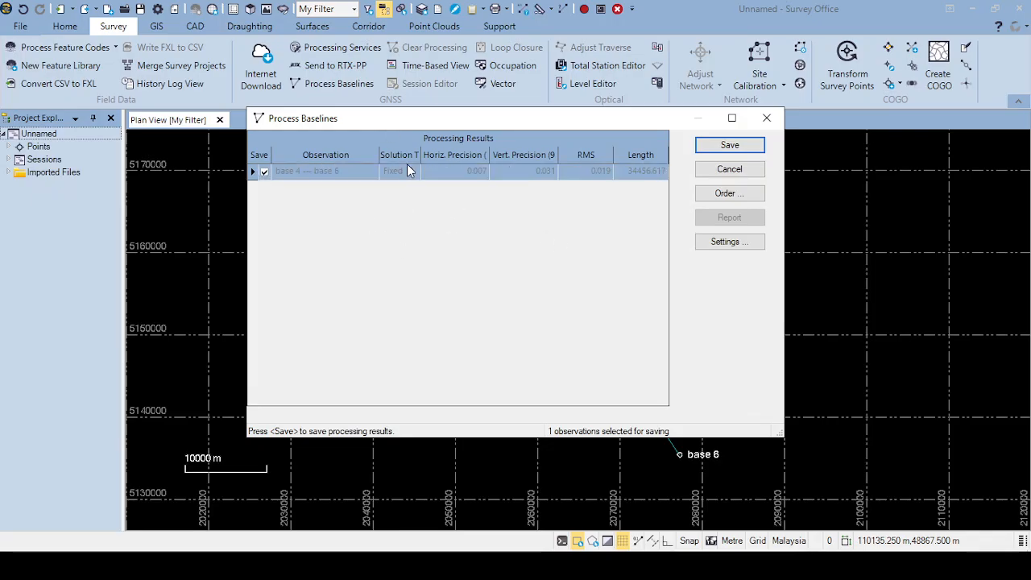
pyautogui.moveTo(786, 434); pyautogui.dragTo(863, 423)
pyautogui.moveTo(454, 155); pyautogui.dragTo(473, 154)
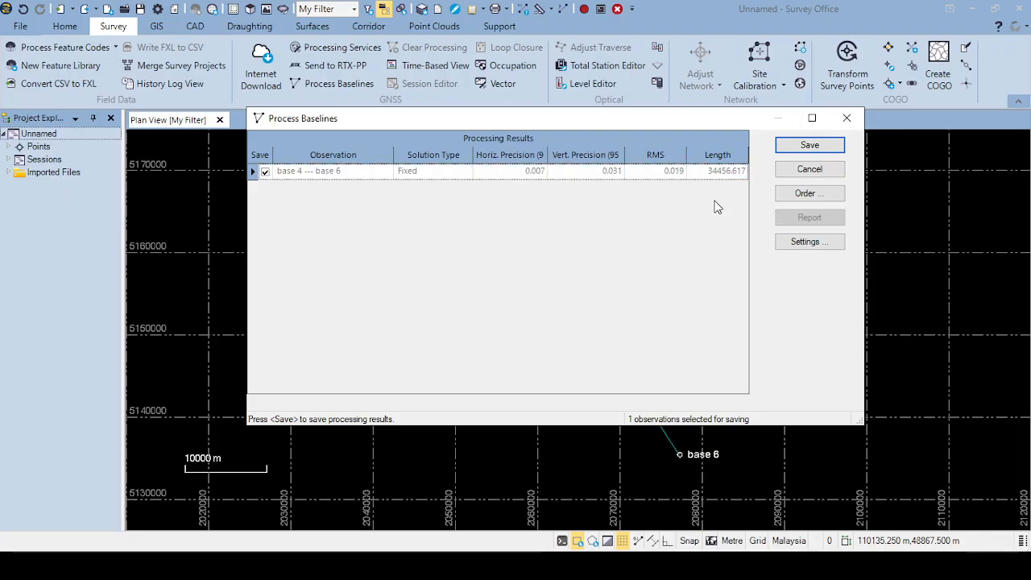
pyautogui.click(810, 145)
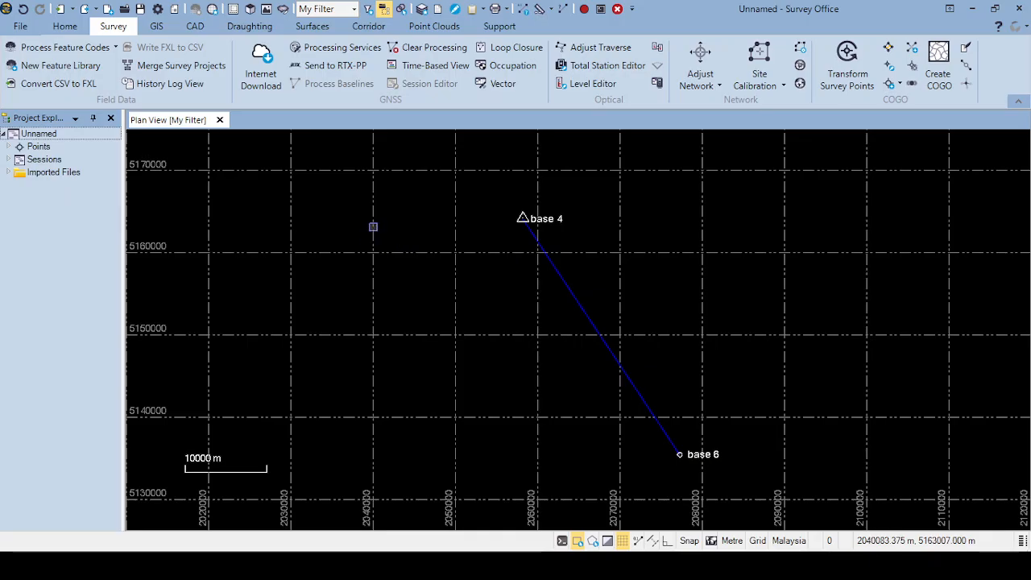
# - Open the Point Spreadsheet and examine base 6's processed easting, northing and elevation
pyautogui.click(65, 29)
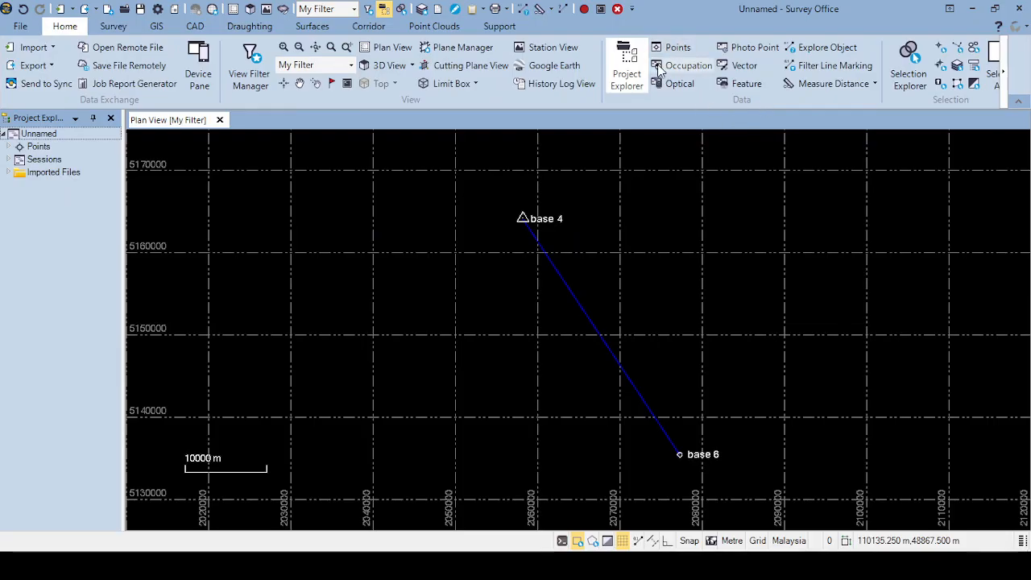
pyautogui.click(679, 51)
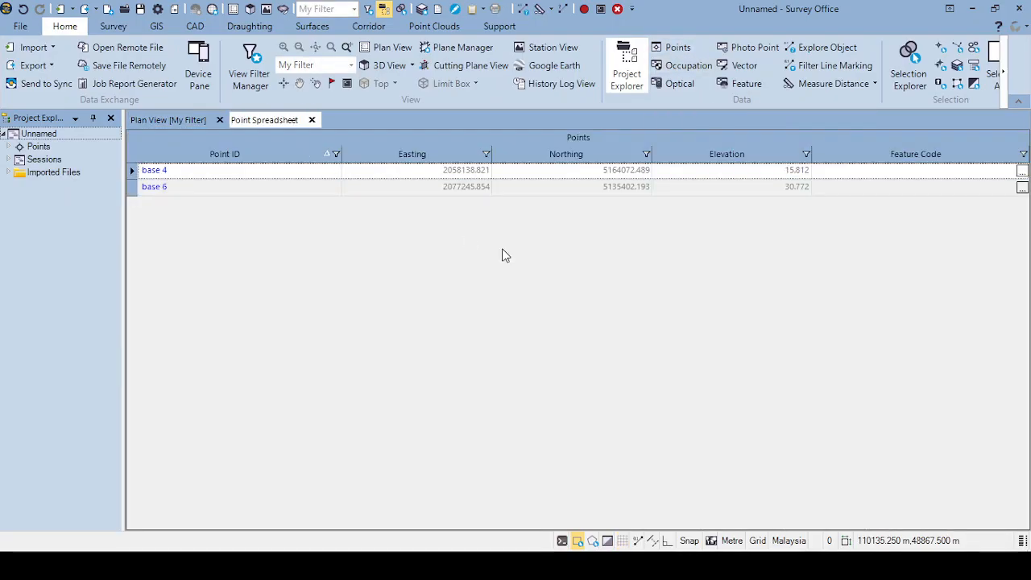
pyautogui.click(267, 193)
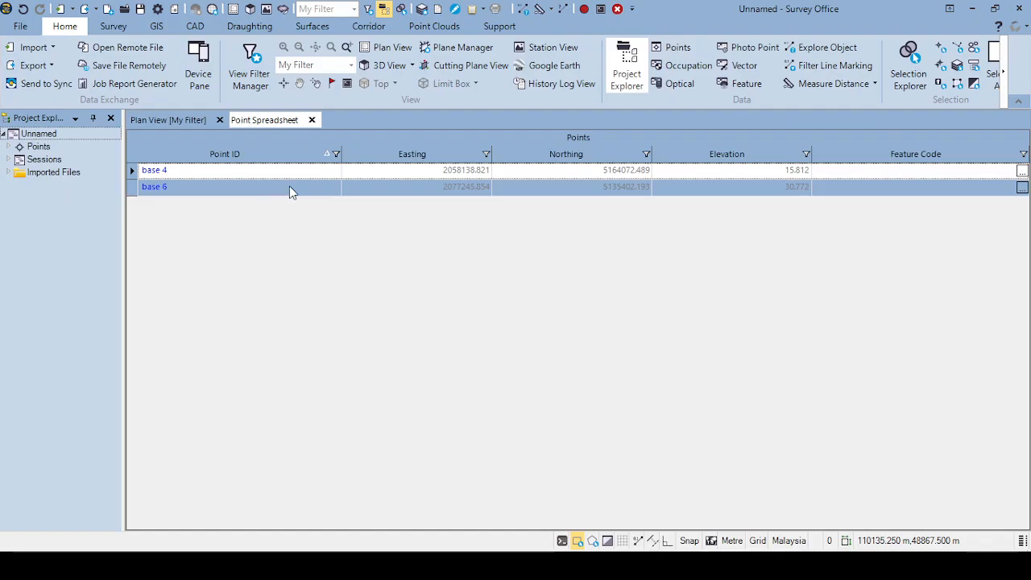
# - Compare the processed coordinates of base 4 and base 6 with the known values in point info.txt, and check the stations in the plan view
pyautogui.click(345, 175)
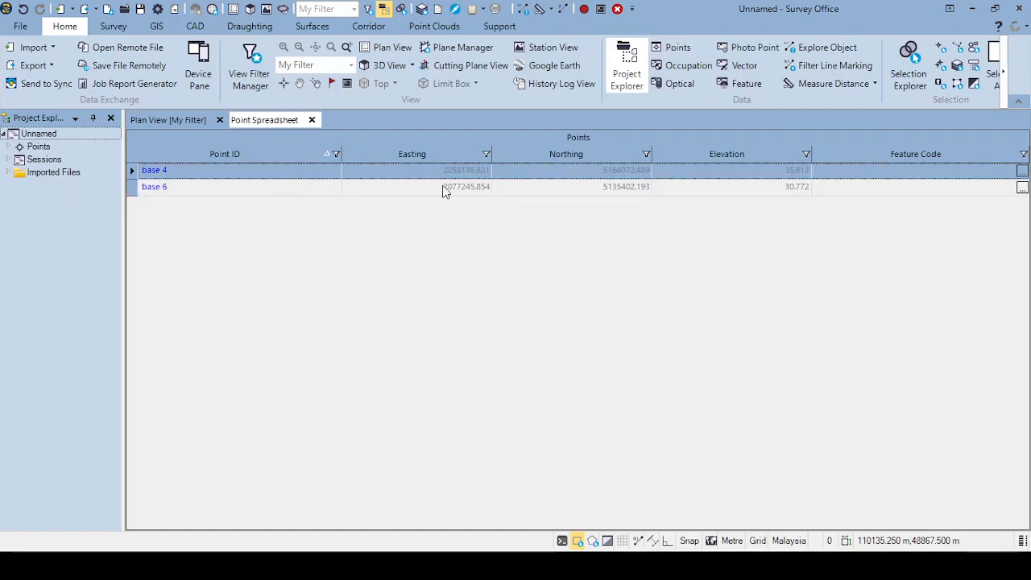
pyautogui.click(553, 206)
pyautogui.click(615, 566)
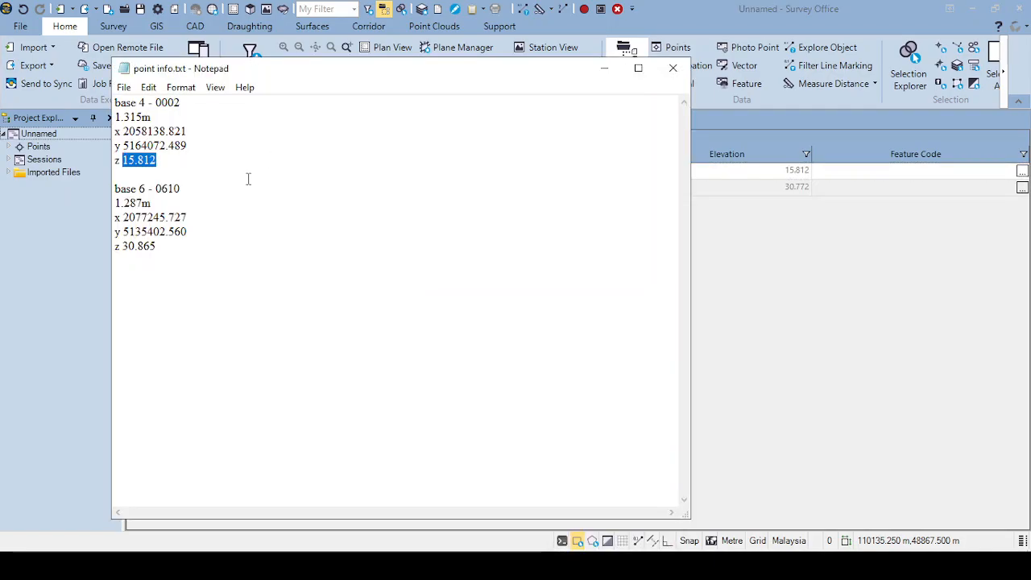
pyautogui.moveTo(197, 229); pyautogui.dragTo(131, 232)
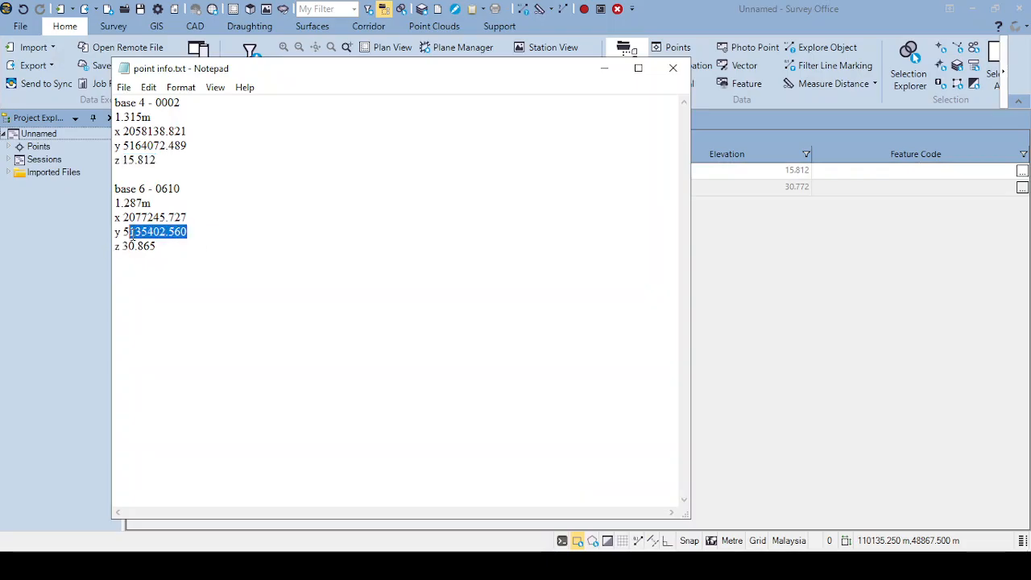
pyautogui.click(750, 226)
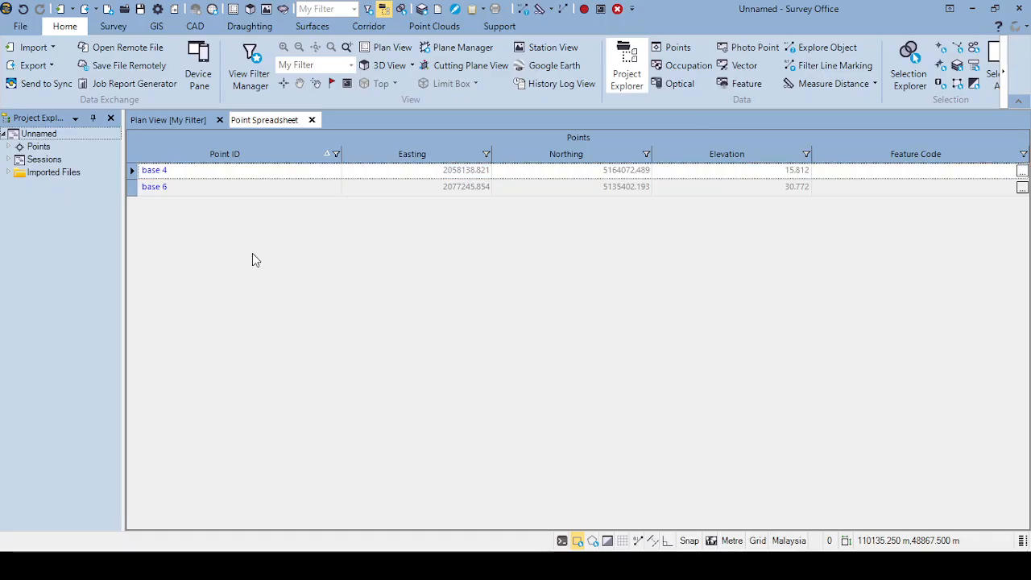
pyautogui.click(165, 120)
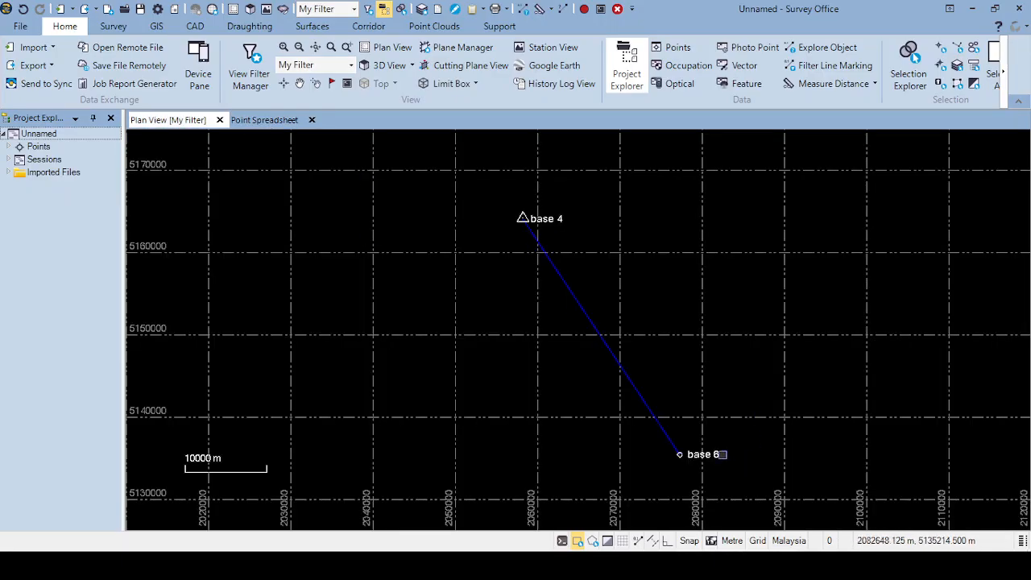
pyautogui.click(264, 120)
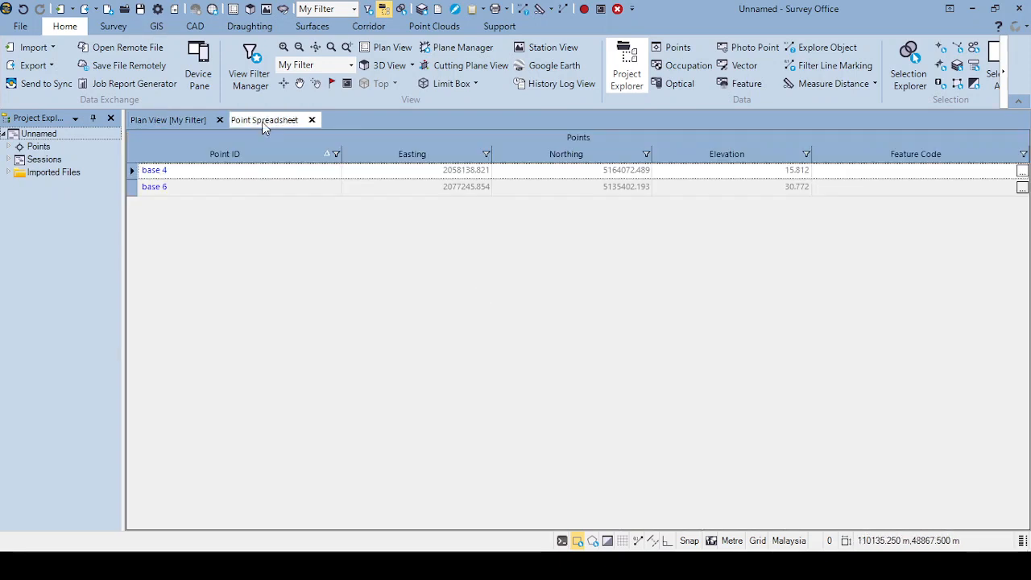
# - Select base 6's row in the Point Spreadsheet and copy it
pyautogui.click(143, 190)
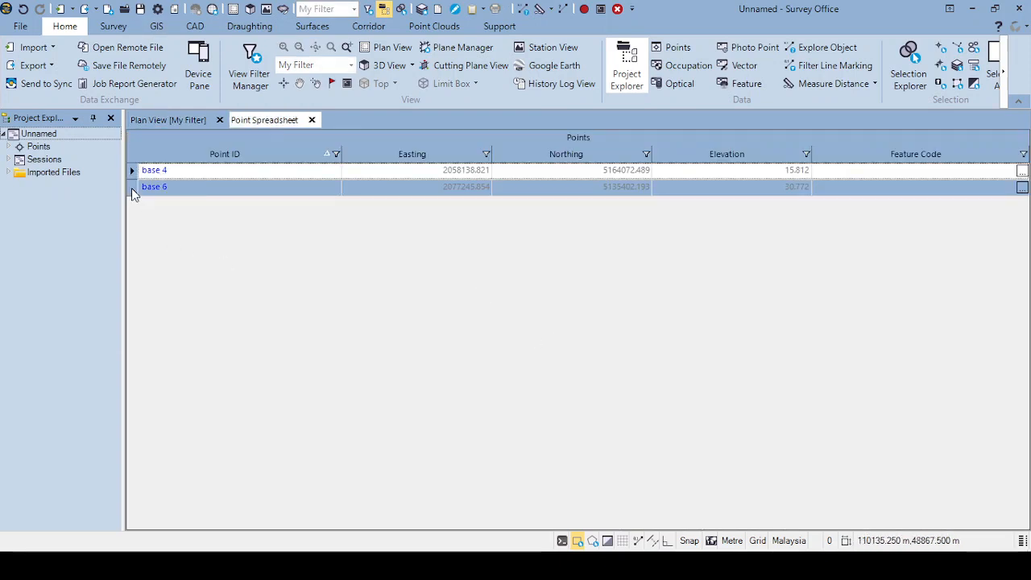
pyautogui.rightClick(133, 188)
pyautogui.click(163, 197)
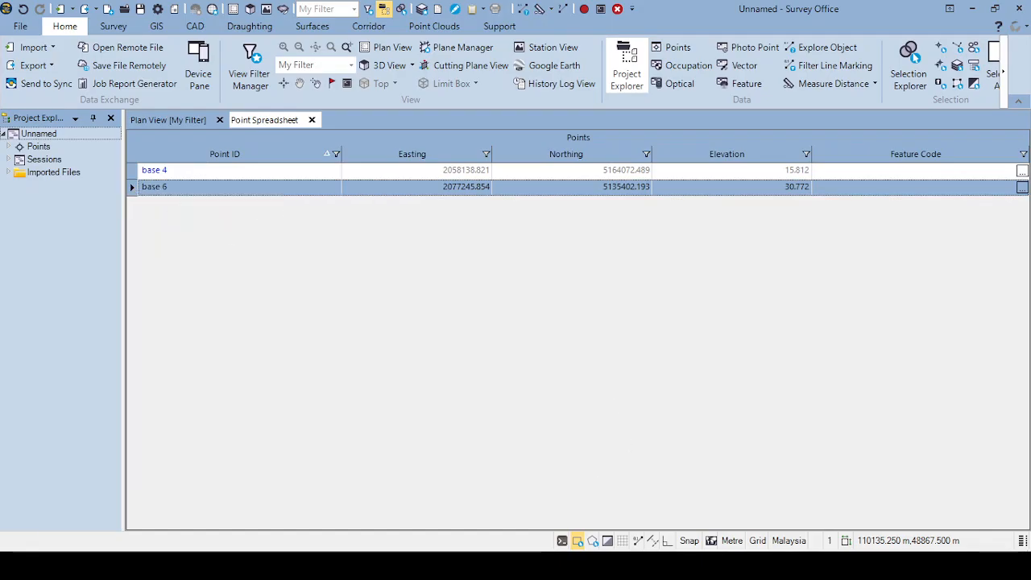
# - Switch to a new Microsoft Excel workbook and paste the copied base 6 data with its headers starting at cell A2
pyautogui.press('super')
pyautogui.write('excel')
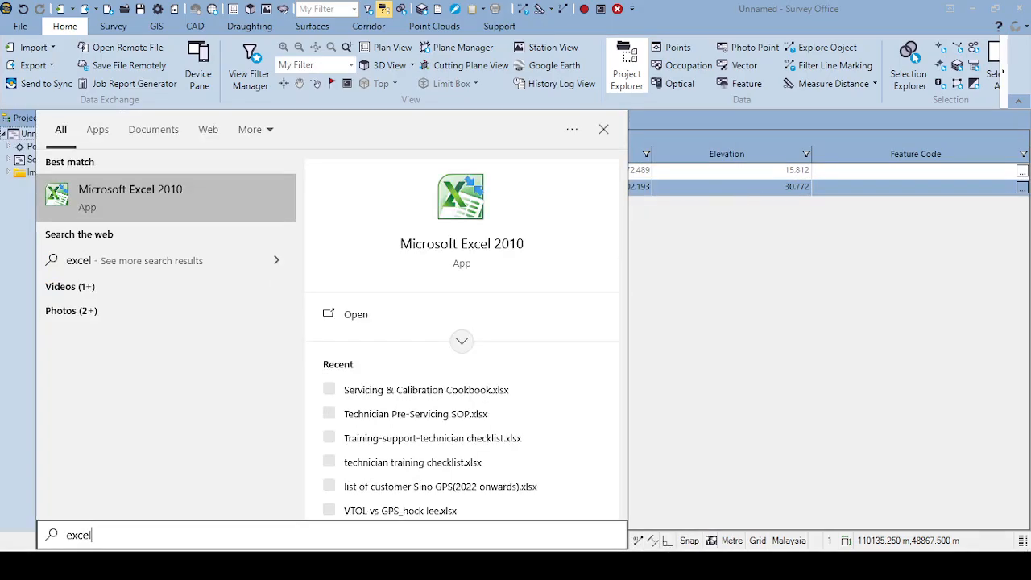
pyautogui.click(152, 189)
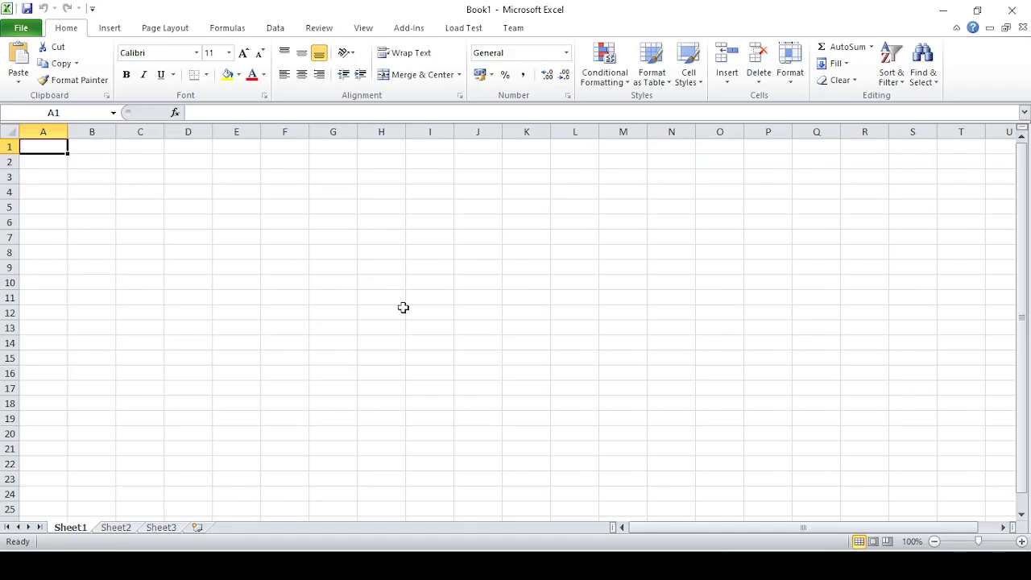
pyautogui.click(41, 168)
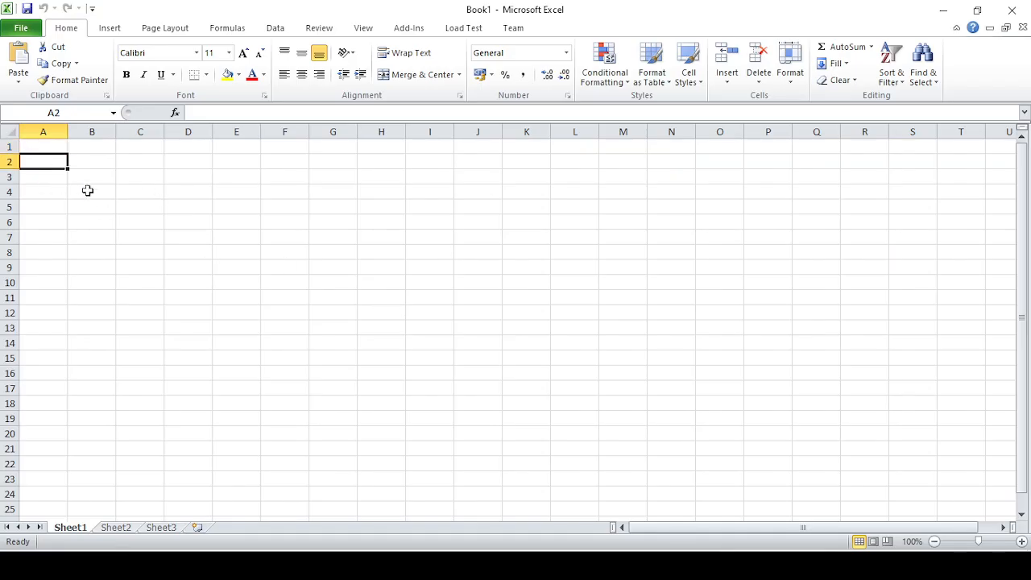
pyautogui.hotkey('ctrl', 'v')
pyautogui.click(166, 297)
# - Clear the pasted headers in row 2 and label cells B2, C2 and D2 as x, y and z
pyautogui.click(7, 162)
pyautogui.press('Delete')
pyautogui.click(100, 163)
pyautogui.write('x')
pyautogui.click(151, 160)
pyautogui.write('y')
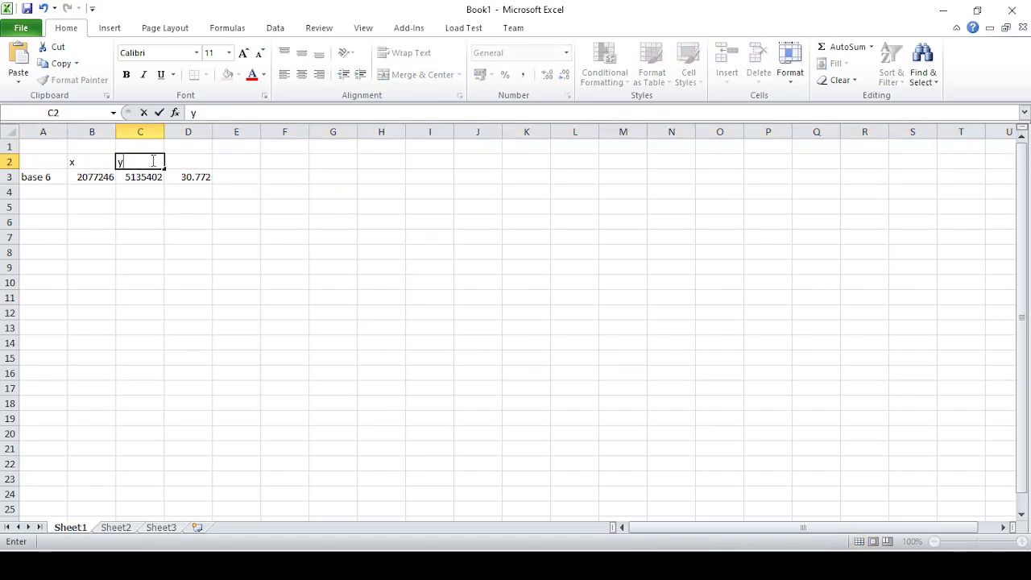
pyautogui.click(172, 161)
pyautogui.write('z')
pyautogui.click(284, 296)
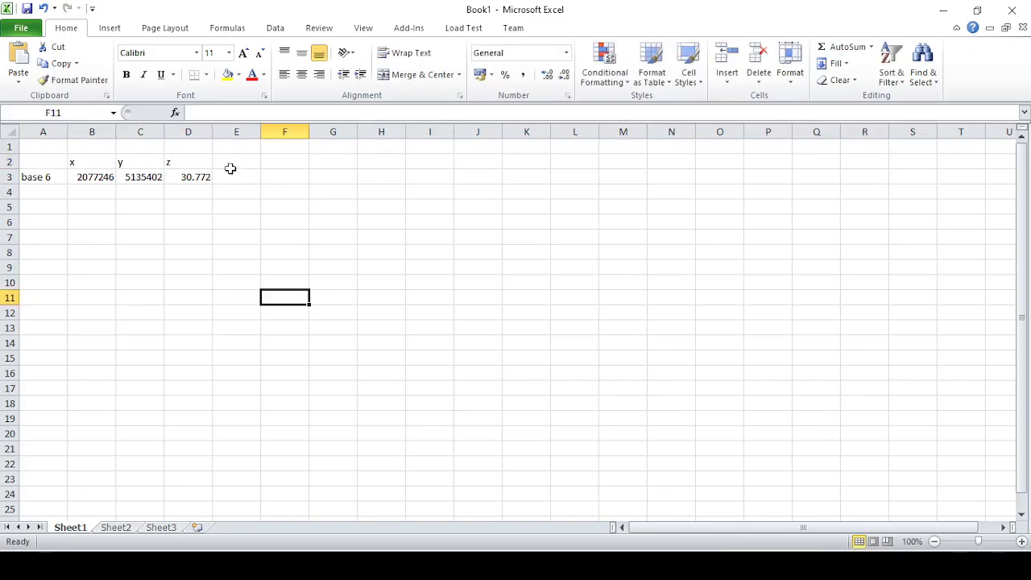
# - Widen columns B and C to show the full coordinates with decimals, and narrow column E as a spacer
pyautogui.moveTo(165, 138); pyautogui.dragTo(198, 125)
pyautogui.moveTo(115, 134); pyautogui.dragTo(159, 132)
pyautogui.moveTo(333, 136); pyautogui.dragTo(306, 137)
pyautogui.click(382, 163)
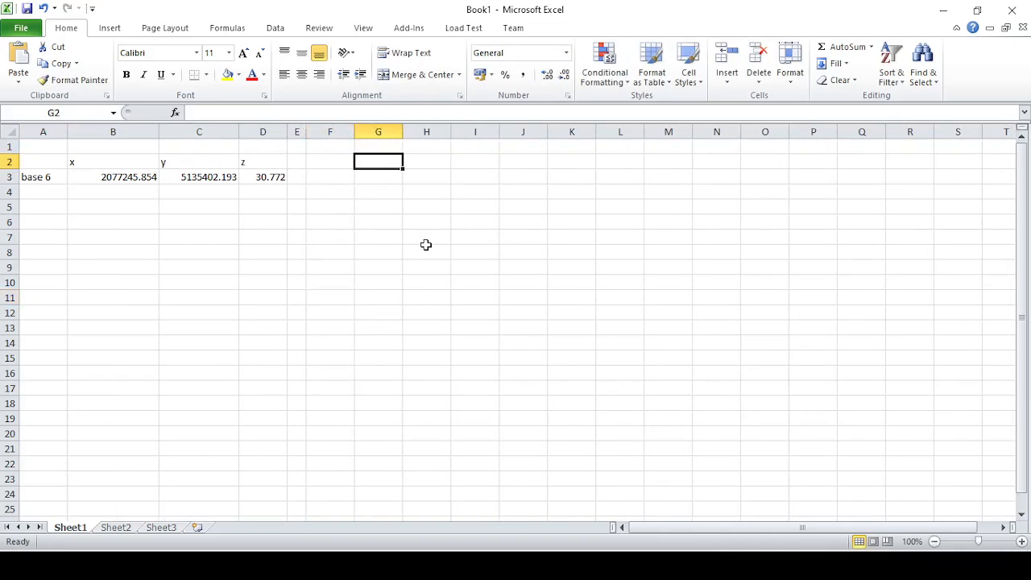
# - Label cell F2 "known" and cell A2 "survey" to title the two coordinate blocks
pyautogui.click(324, 164)
pyautogui.write('known')
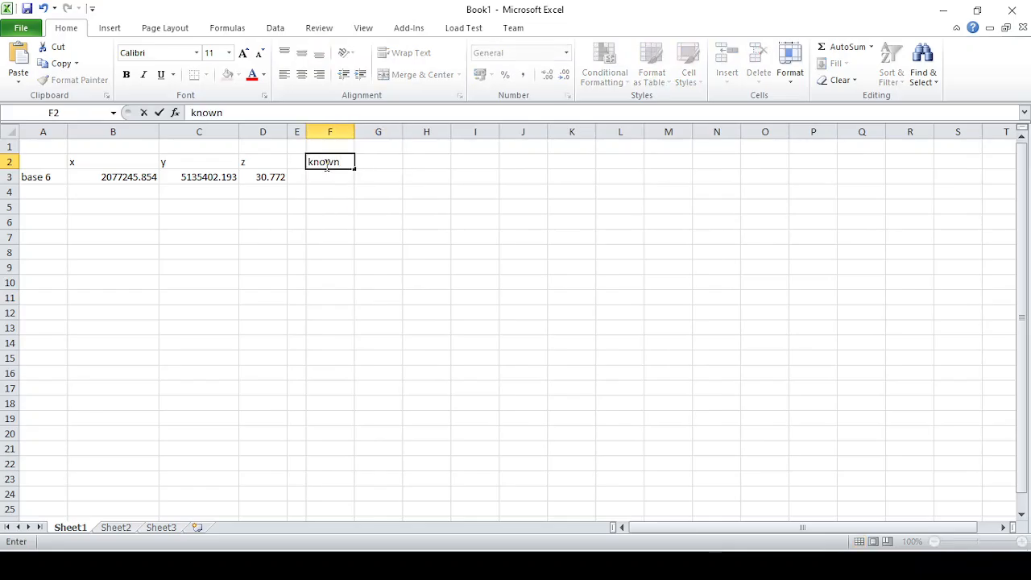
pyautogui.write('P')
pyautogui.click(64, 162)
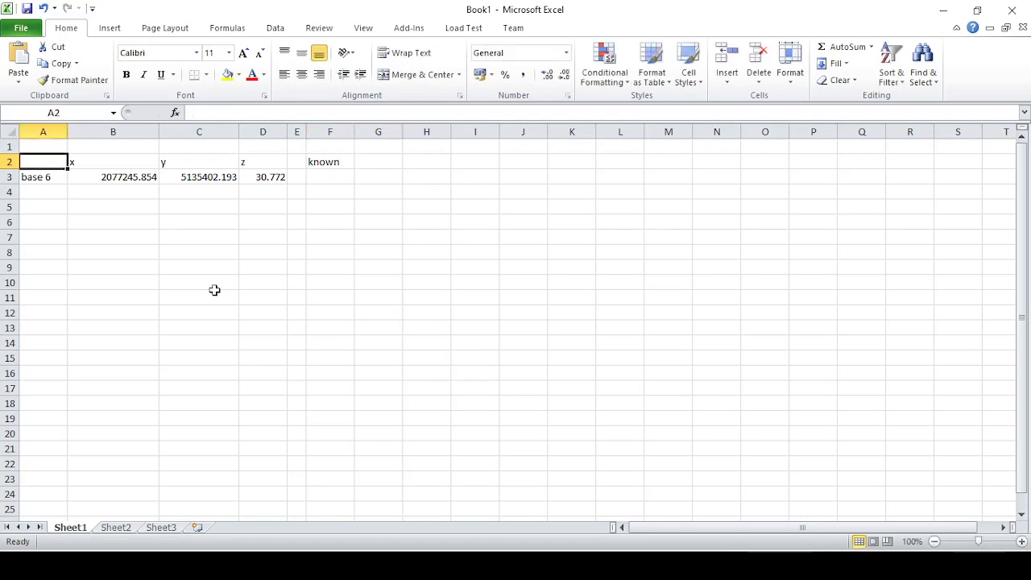
pyautogui.write('survey')
pyautogui.click(318, 331)
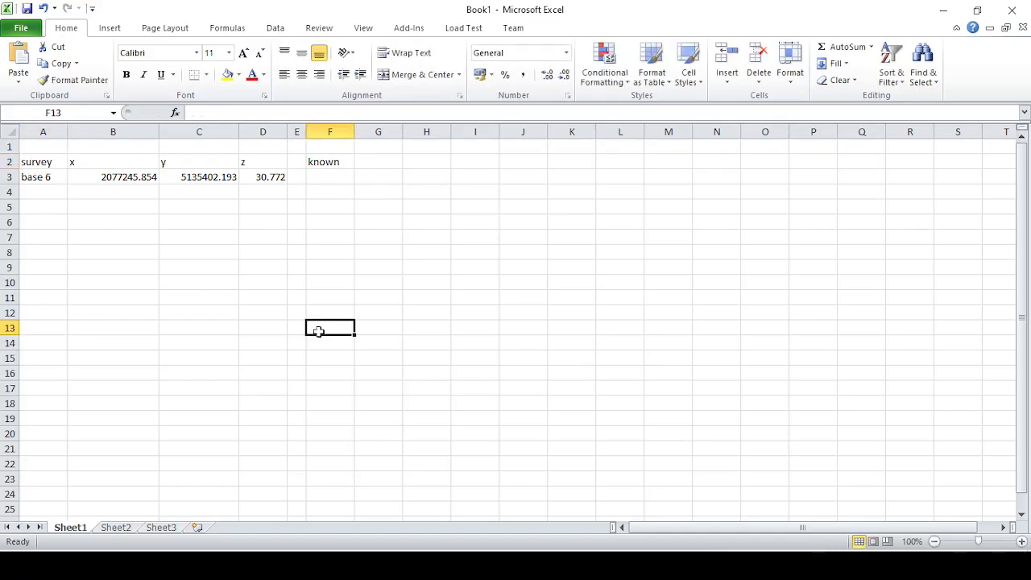
pyautogui.moveTo(46, 162); pyautogui.dragTo(270, 174)
pyautogui.moveTo(493, 174); pyautogui.dragTo(523, 174)
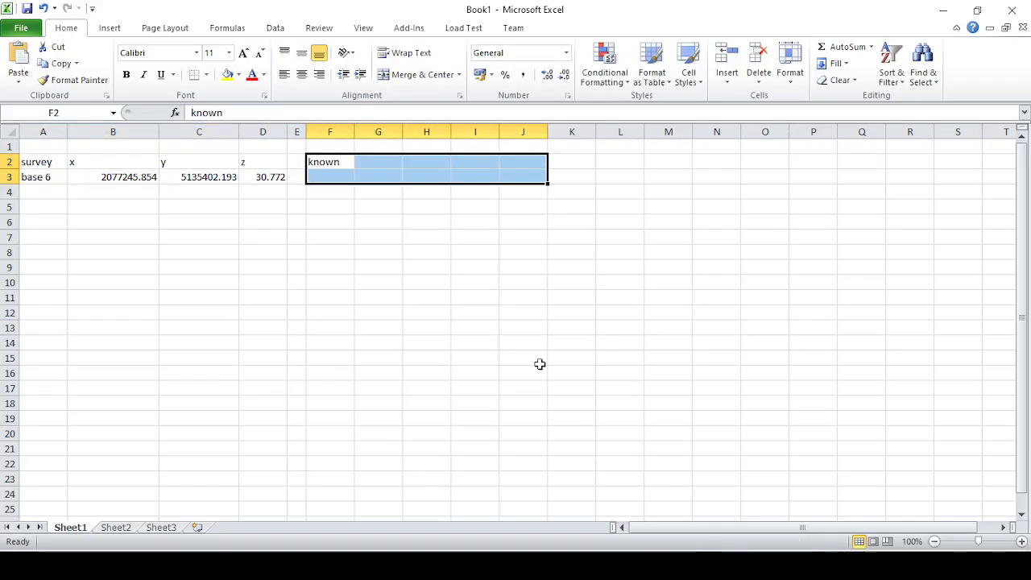
pyautogui.click(523, 360)
# - Add the headers x, y and z in cells G2 to I2 beside "known"
pyautogui.click(372, 160)
pyautogui.write('x')
pyautogui.press('Tab')
pyautogui.write('y')
pyautogui.press('Tab')
pyautogui.write('z')
pyautogui.click(406, 295)
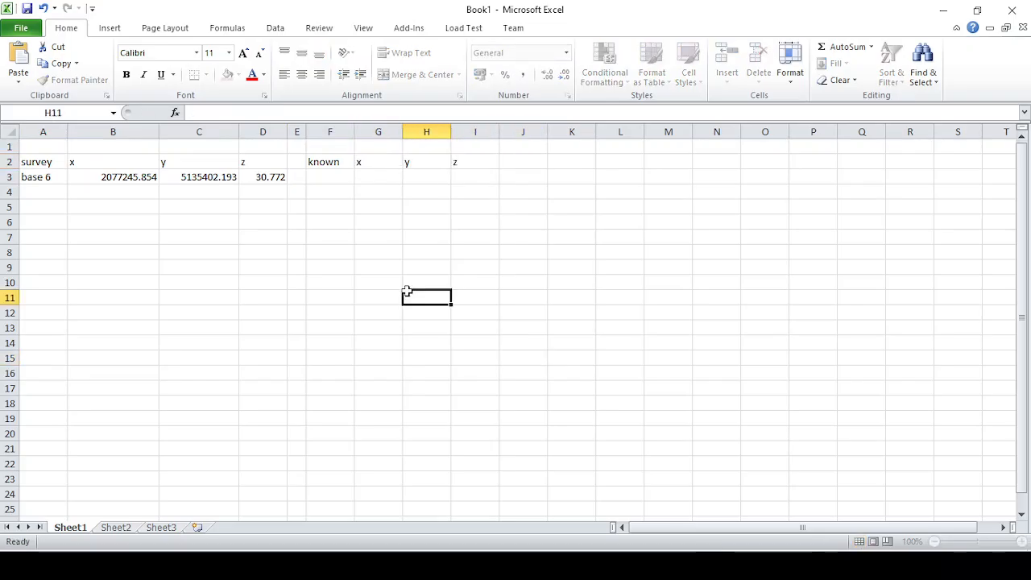
# - Narrow column J as a spacer, enter "difference" in K2 and widen column K to fit it
pyautogui.moveTo(548, 131); pyautogui.dragTo(518, 132)
pyautogui.click(553, 164)
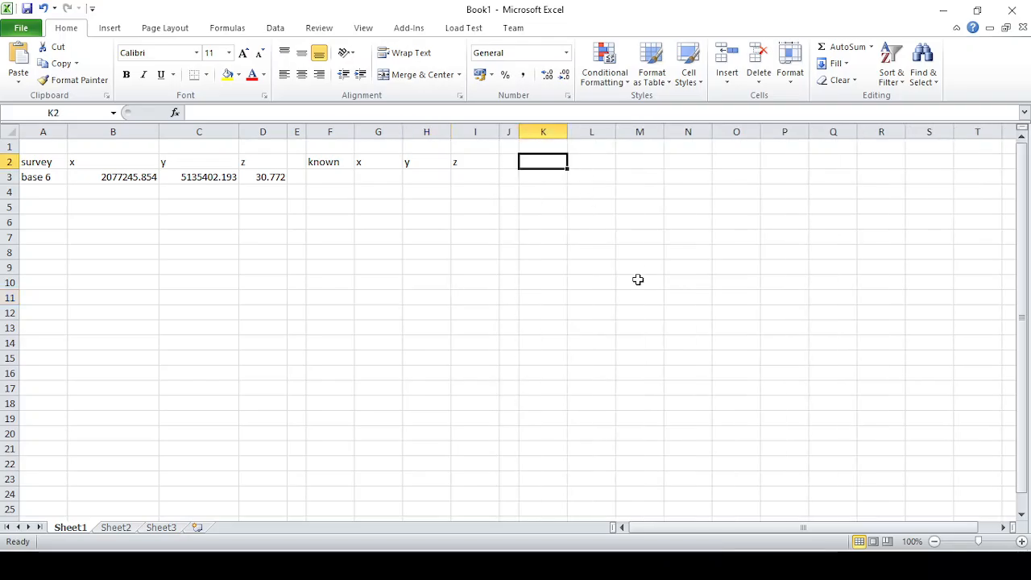
pyautogui.write('difference')
pyautogui.click(605, 220)
pyautogui.moveTo(568, 131); pyautogui.dragTo(589, 130)
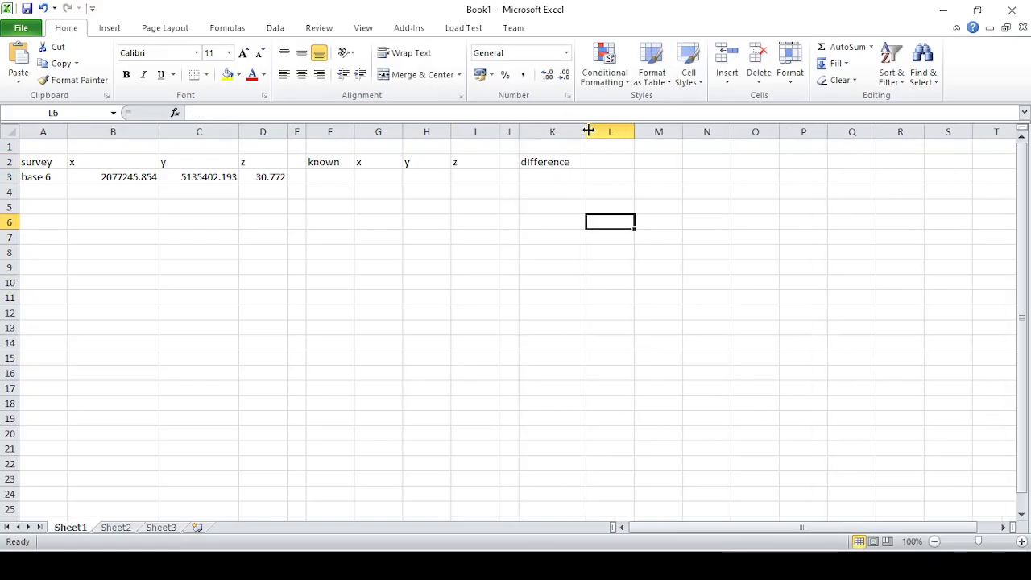
# - Add the headers x, y and z in cells L2 to N2 beside "difference"
pyautogui.click(610, 164)
pyautogui.write('x')
pyautogui.press('Tab')
pyautogui.write('y')
pyautogui.press('Tab')
pyautogui.write('z')
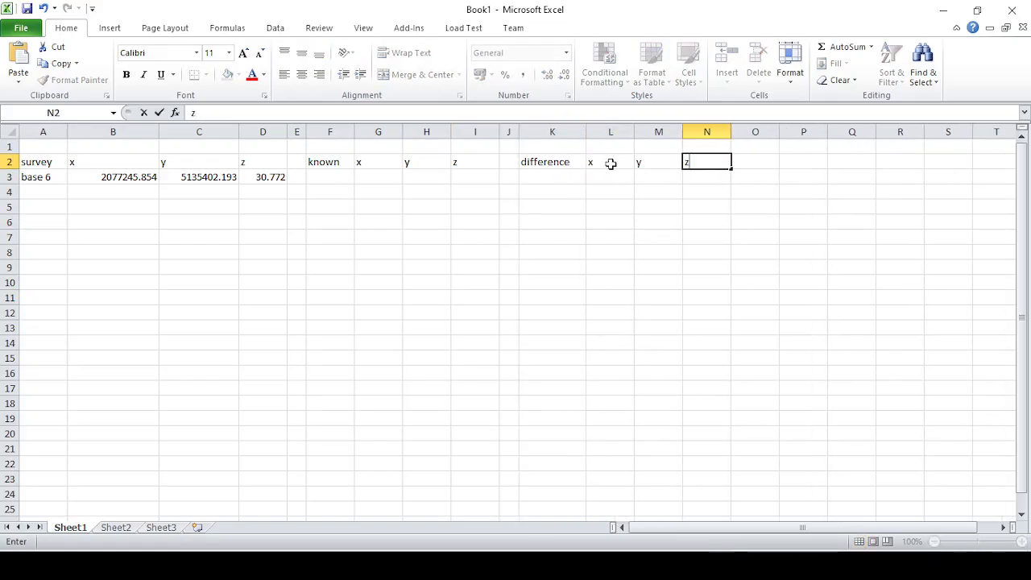
pyautogui.click(610, 328)
# - Copy base 6's known x value 2077245.727 from point info.txt into cell G3 of the workbook
pyautogui.click(564, 499)
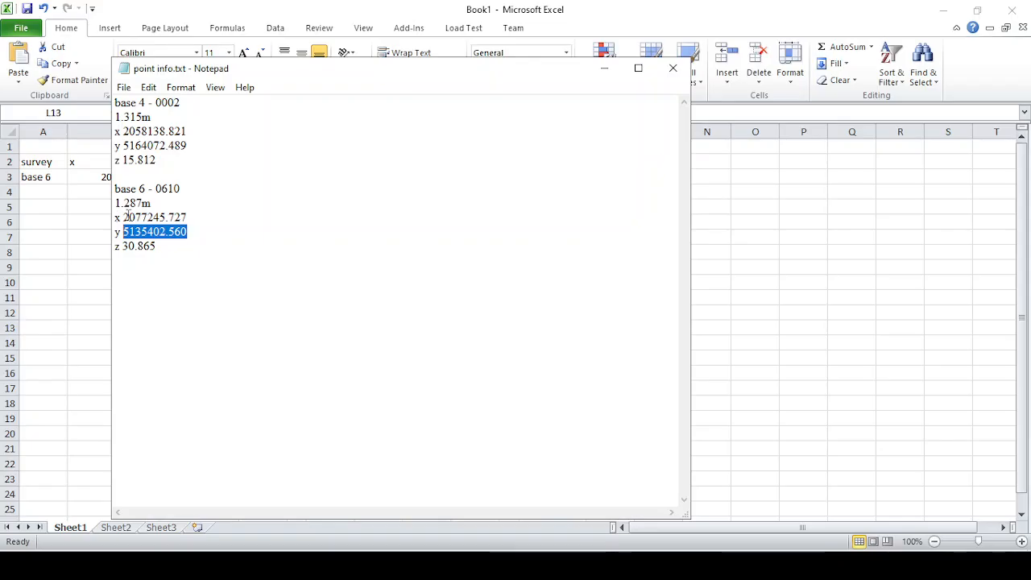
pyautogui.moveTo(123, 218); pyautogui.dragTo(185, 217)
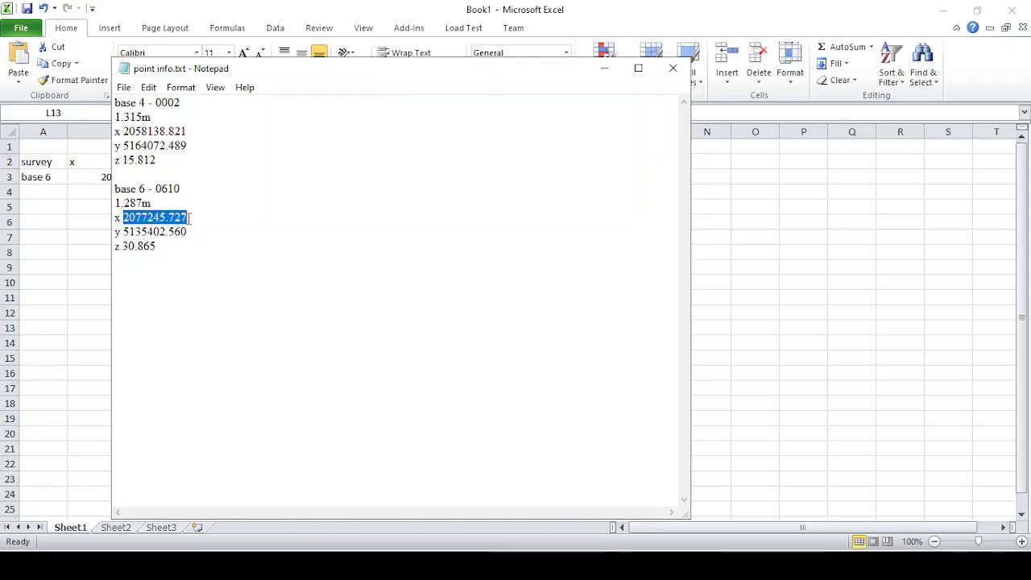
pyautogui.hotkey('ctrl', 'c')
pyautogui.hotkey('alt', 'Tab')
pyautogui.click(373, 163)
pyautogui.click(375, 175)
pyautogui.hotkey('ctrl', 'v')
# - Copy base 6's known y value 5135402.560 from point info.txt into cell H3 of the workbook
pyautogui.hotkey('alt', 'Tab')
pyautogui.moveTo(124, 232); pyautogui.dragTo(186, 232)
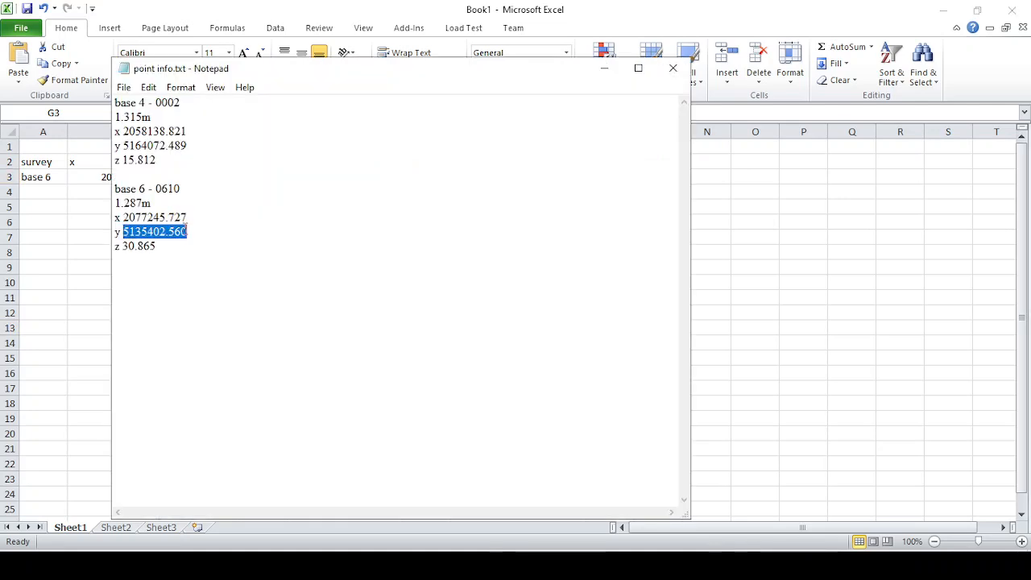
pyautogui.hotkey('ctrl', 'c')
pyautogui.hotkey('alt', 'Tab')
pyautogui.click(422, 175)
pyautogui.hotkey('ctrl', 'v')
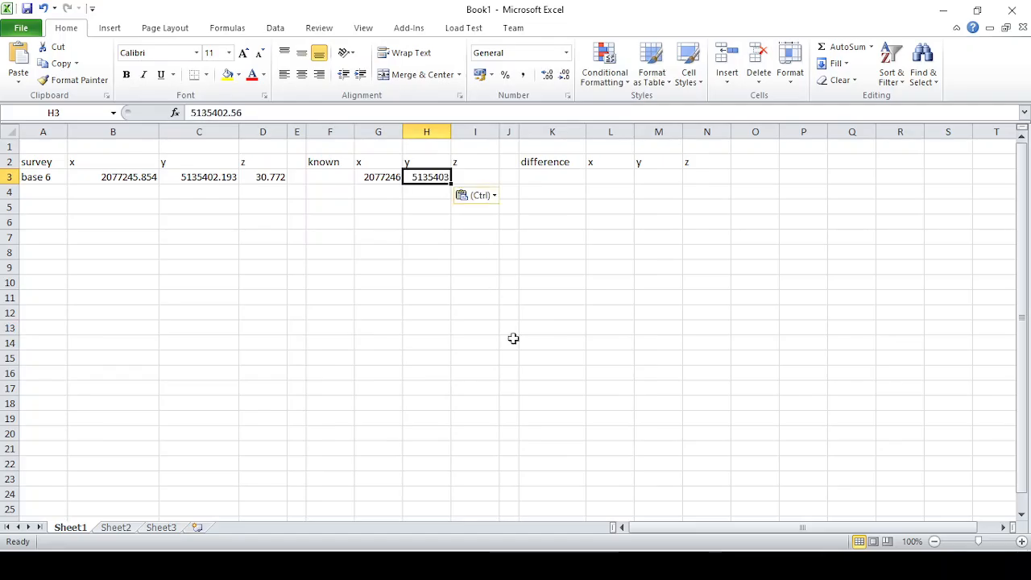
# - Copy base 6's known z value 30.865 from point info.txt into cell I3 of the workbook
pyautogui.hotkey('alt', 'Tab')
pyautogui.moveTo(124, 246); pyautogui.dragTo(160, 246)
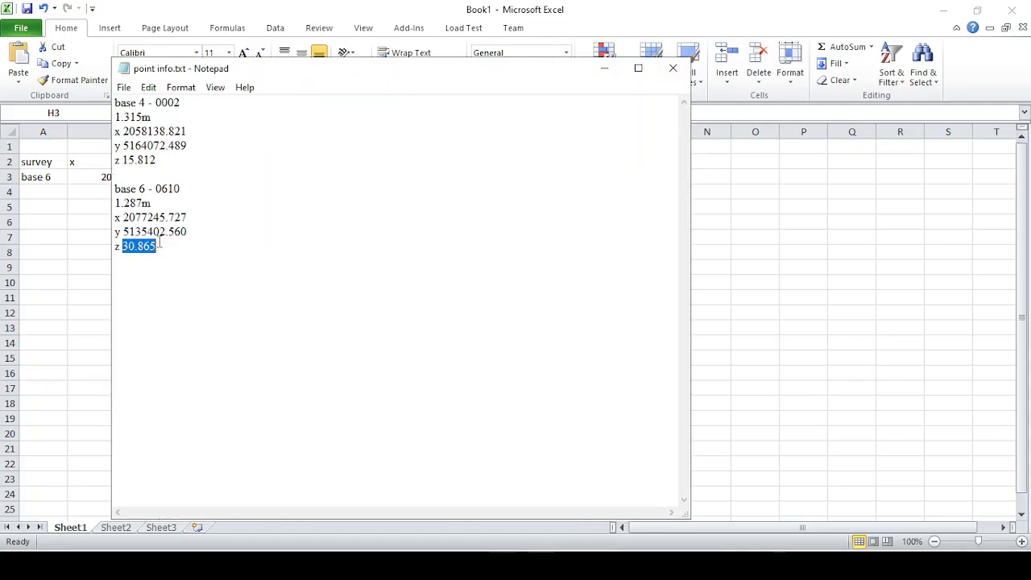
pyautogui.hotkey('ctrl', 'c')
pyautogui.hotkey('alt', 'Tab')
pyautogui.click(464, 175)
pyautogui.hotkey('ctrl', 'v')
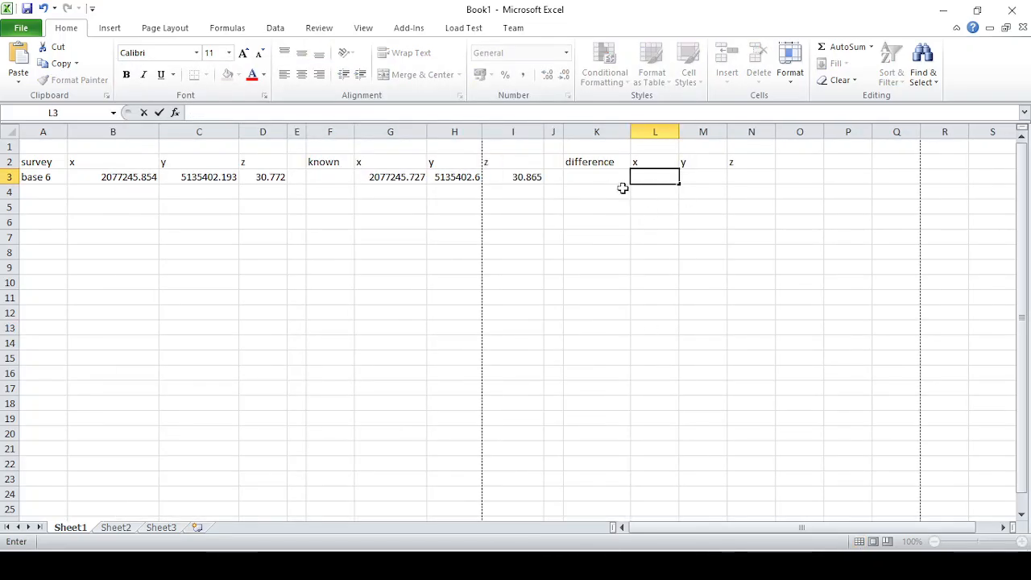
# - Calculate the x difference in L3 as known minus surveyed with the formula =G3-B3
pyautogui.write('=')
pyautogui.click(380, 179)
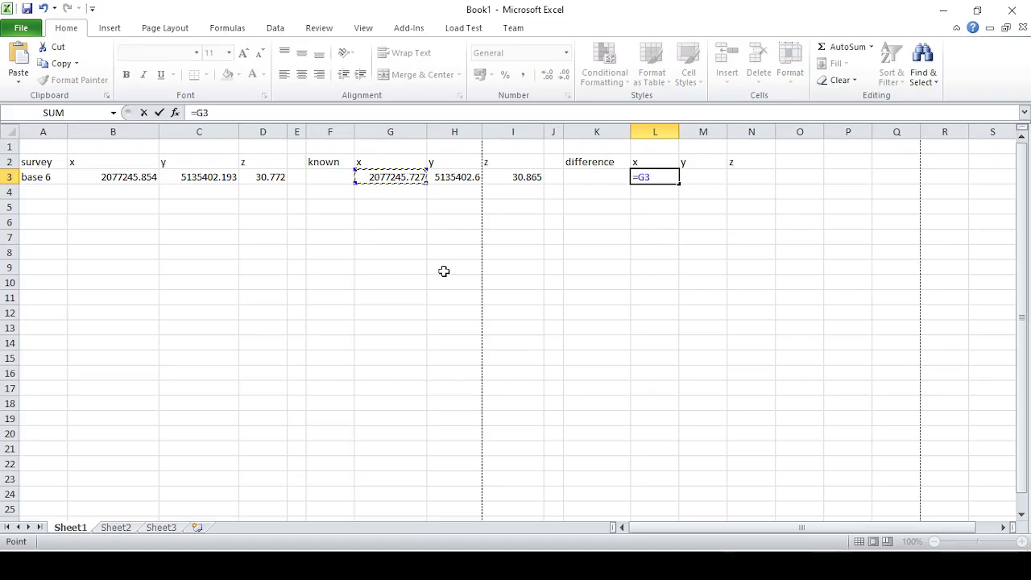
pyautogui.write('-')
pyautogui.click(102, 173)
pyautogui.press('Return')
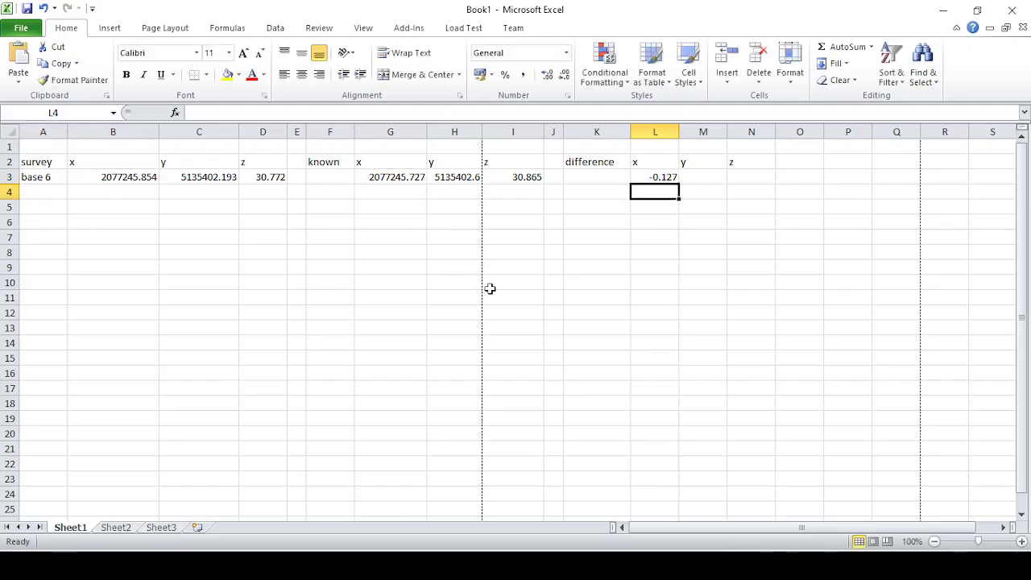
# - Calculate the y difference in M3 as known minus surveyed with the formula =H3-C3
pyautogui.click(707, 179)
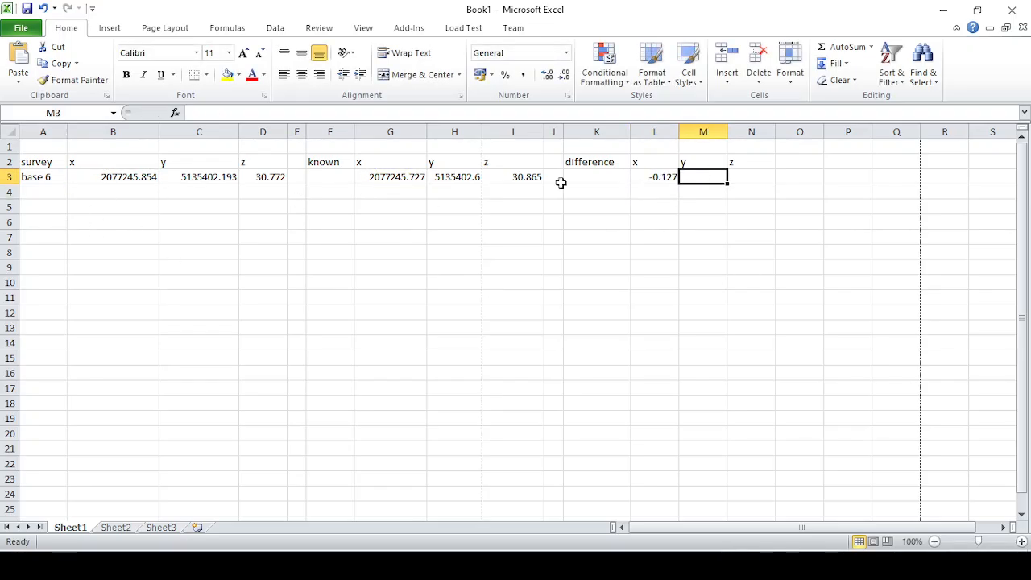
pyautogui.write('=')
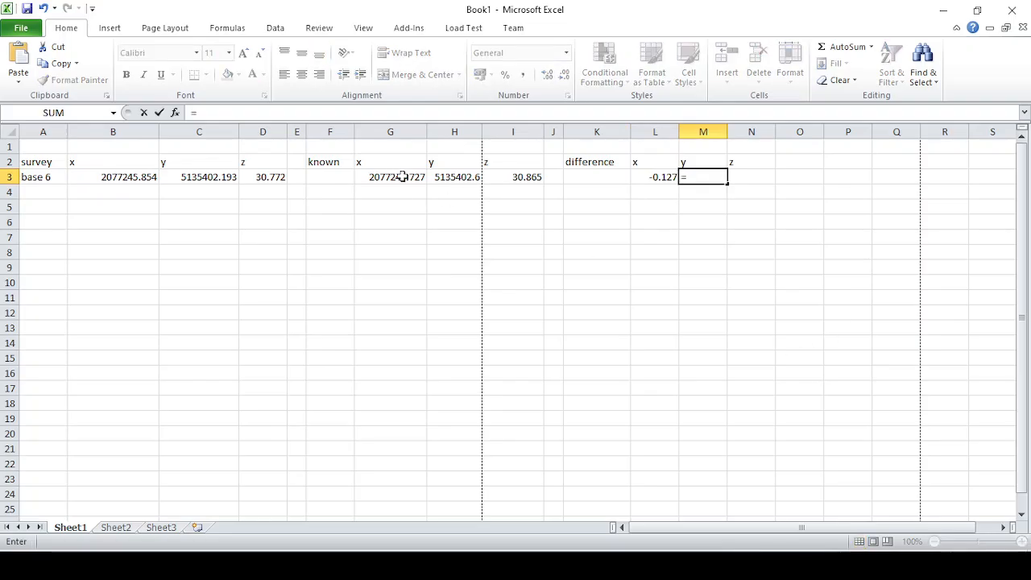
pyautogui.click(462, 177)
pyautogui.write('-')
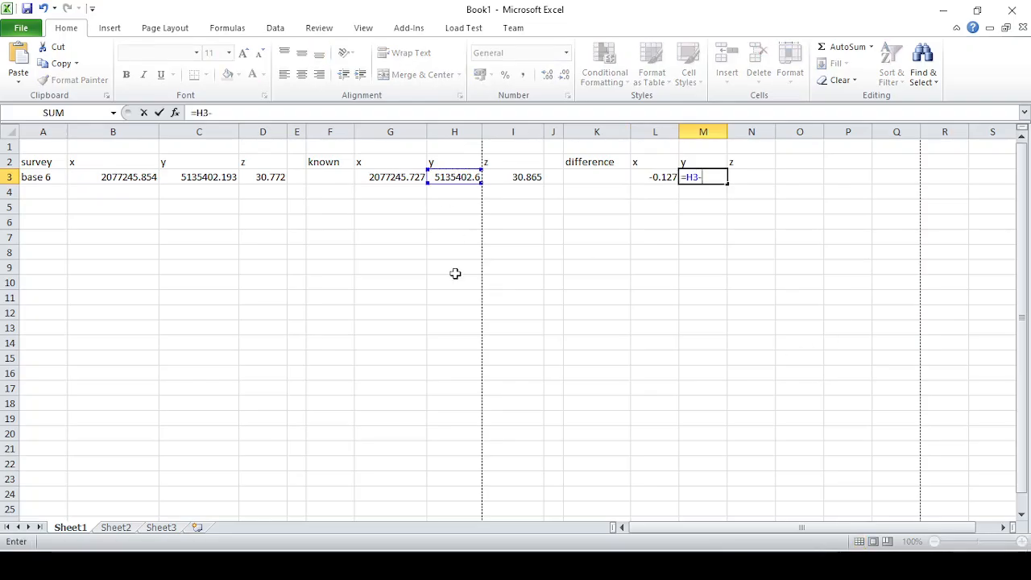
pyautogui.click(212, 175)
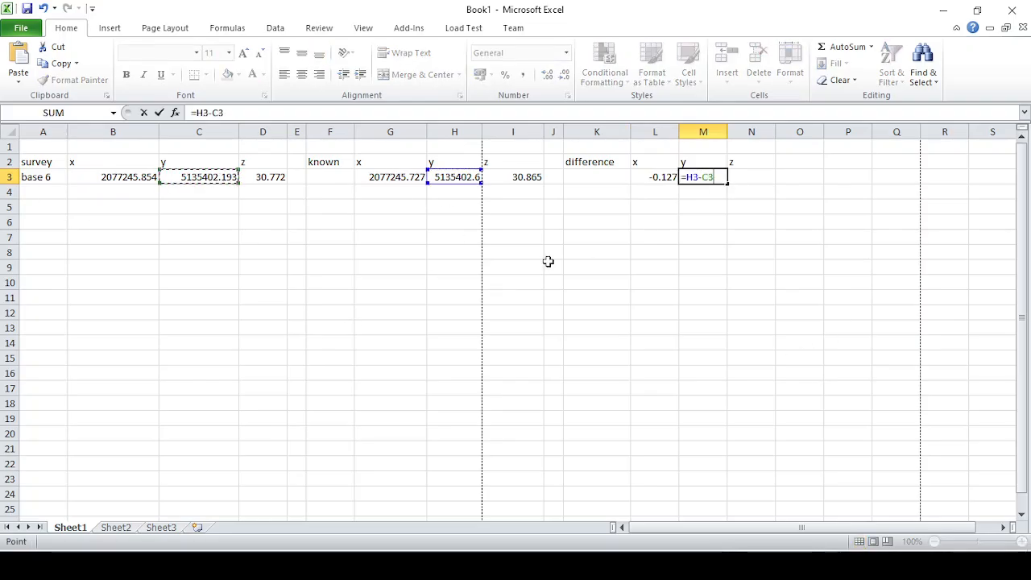
pyautogui.press('Return')
# - Calculate the z difference in N3 as known minus surveyed with the formula =I3-D3
pyautogui.click(743, 178)
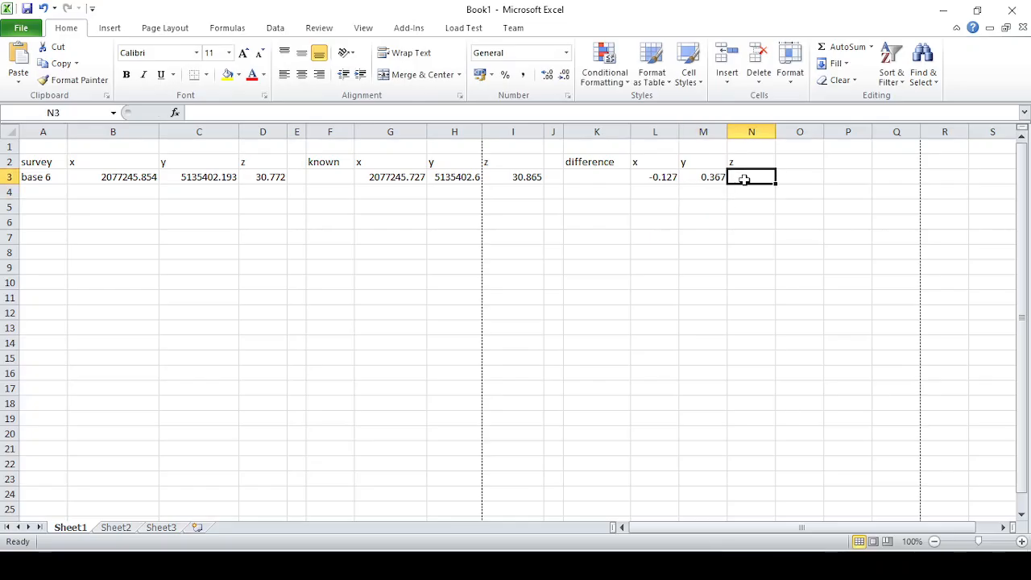
pyautogui.write('=')
pyautogui.click(516, 178)
pyautogui.write('-')
pyautogui.click(258, 178)
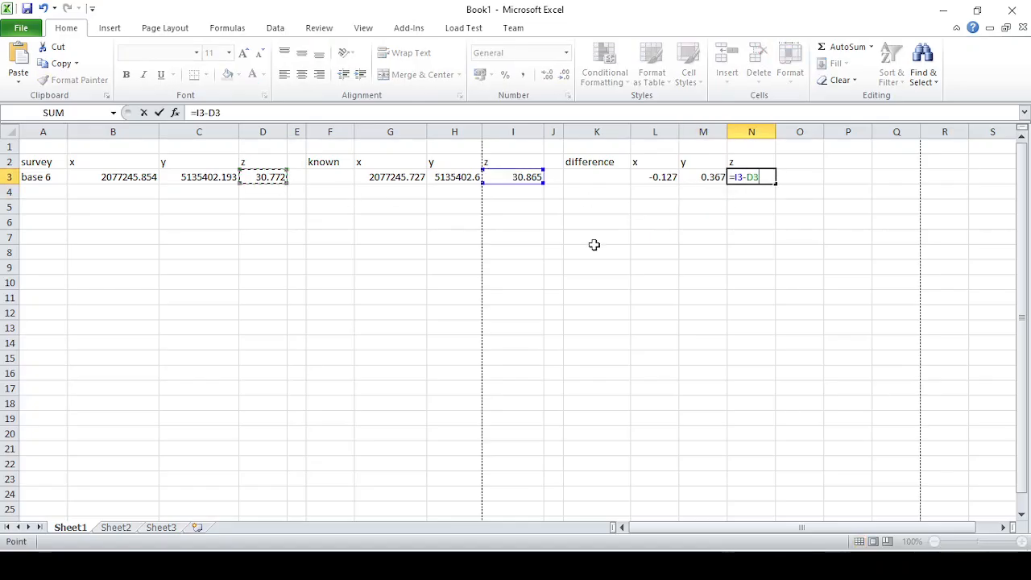
pyautogui.press('Return')
pyautogui.click(765, 266)
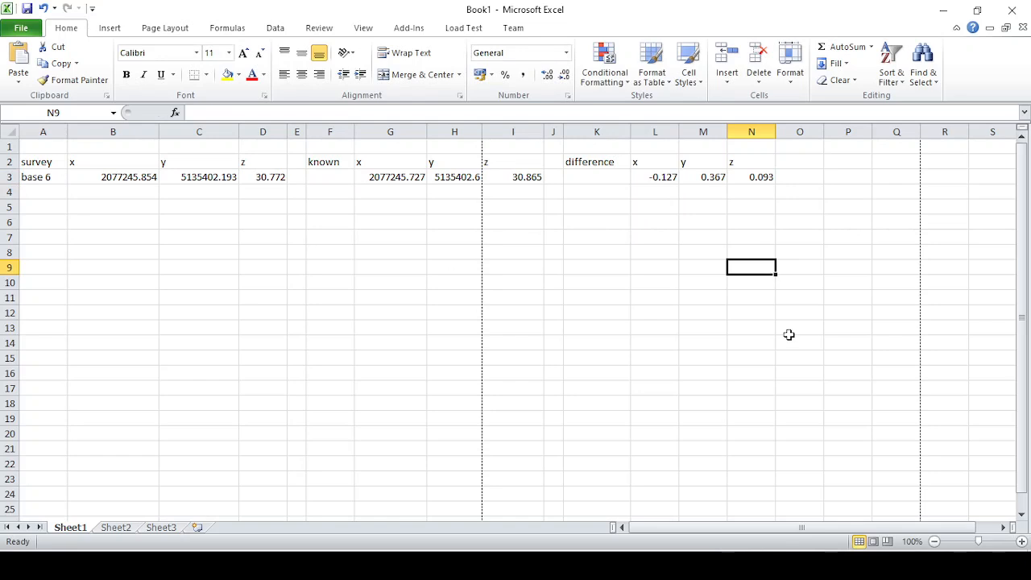
pyautogui.moveTo(658, 176); pyautogui.dragTo(748, 180)
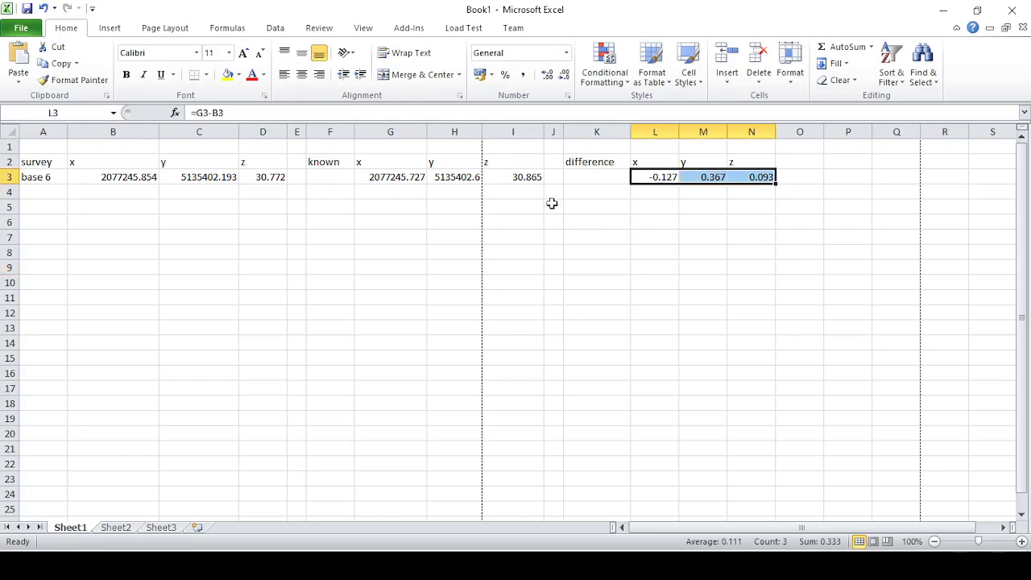
pyautogui.click(702, 271)
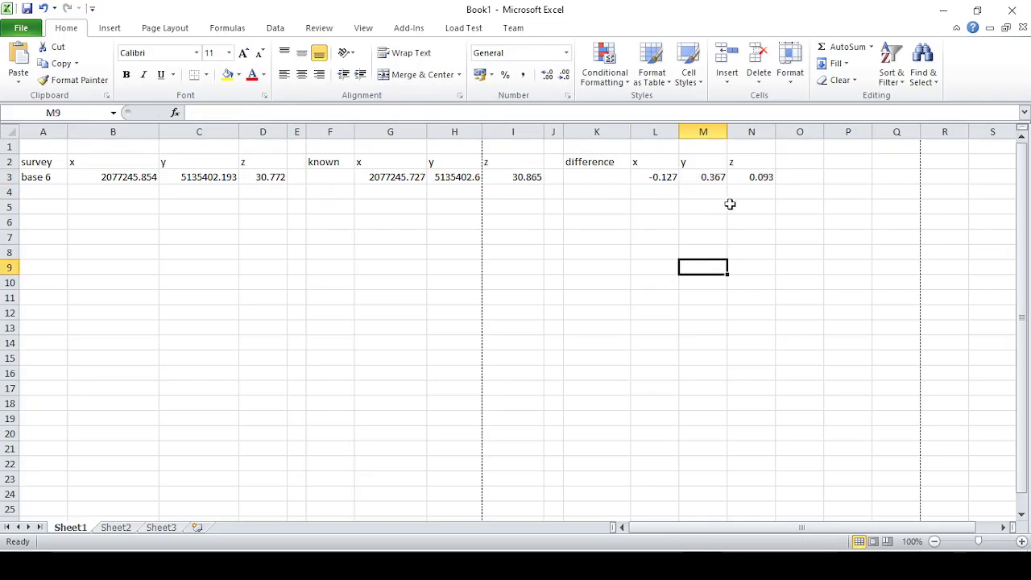
pyautogui.click(663, 208)
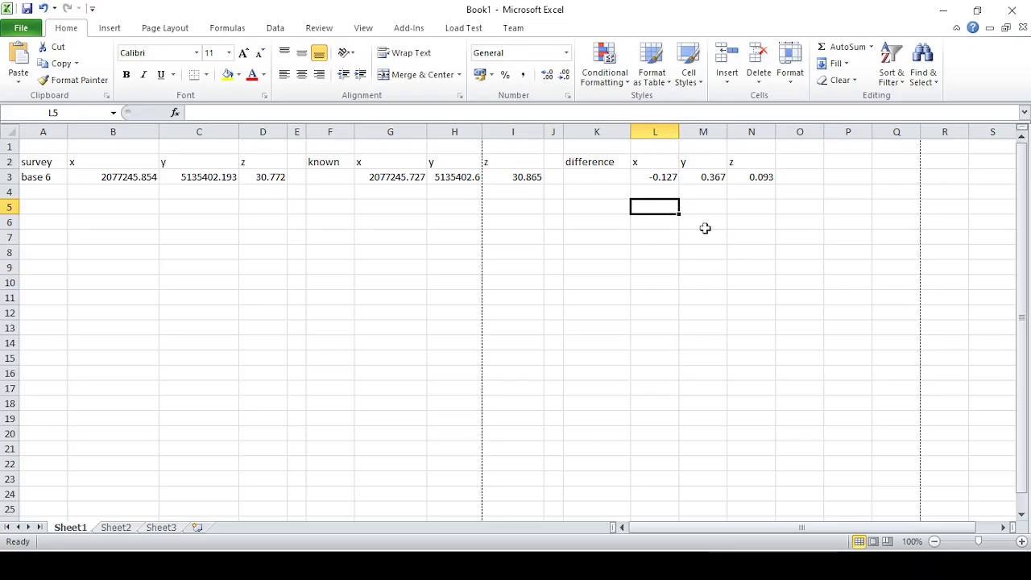
# - Switch to Survey Office and close the point spreadsheet, returning to the plan view
pyautogui.click(669, 566)
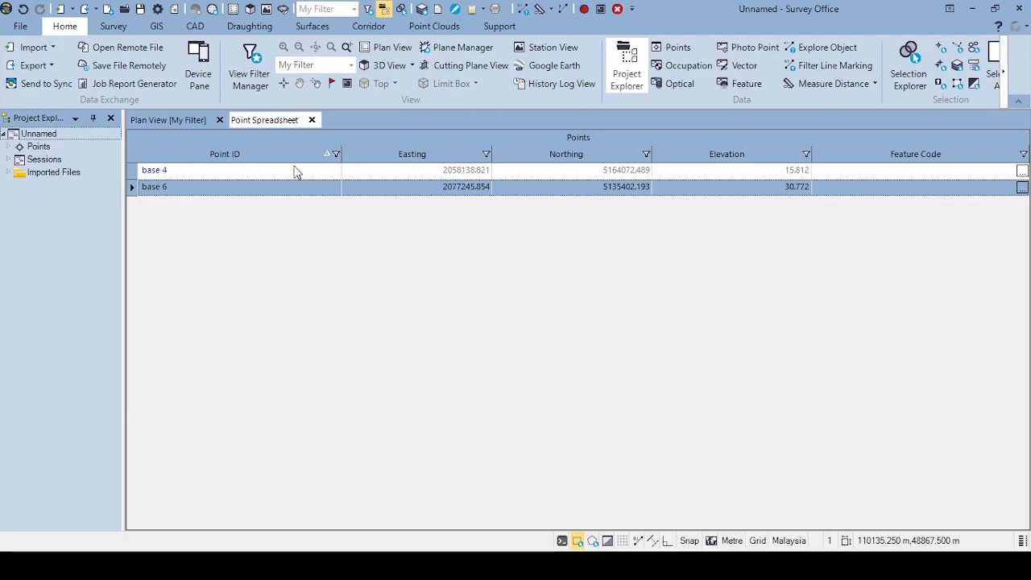
pyautogui.click(168, 120)
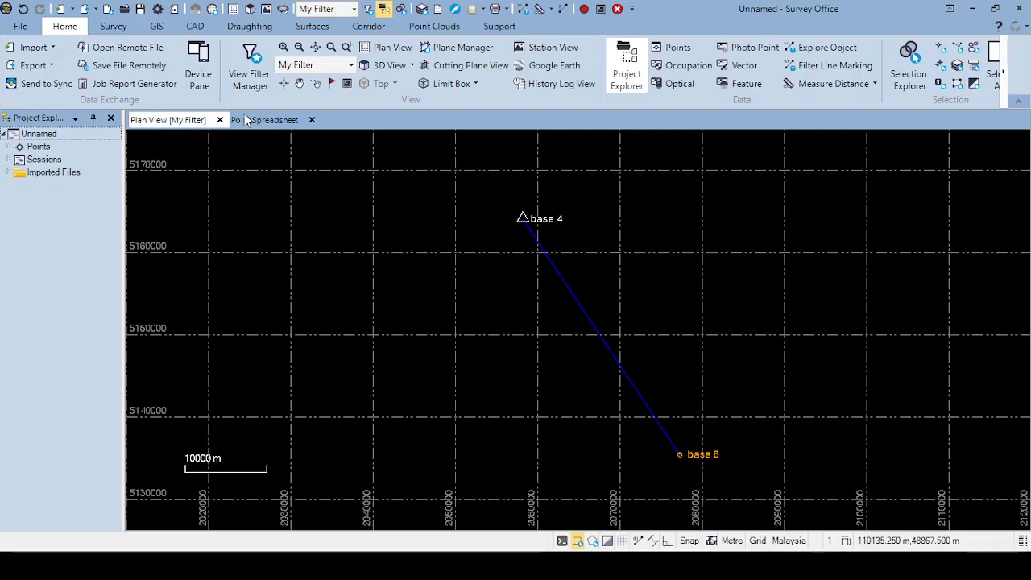
pyautogui.click(312, 120)
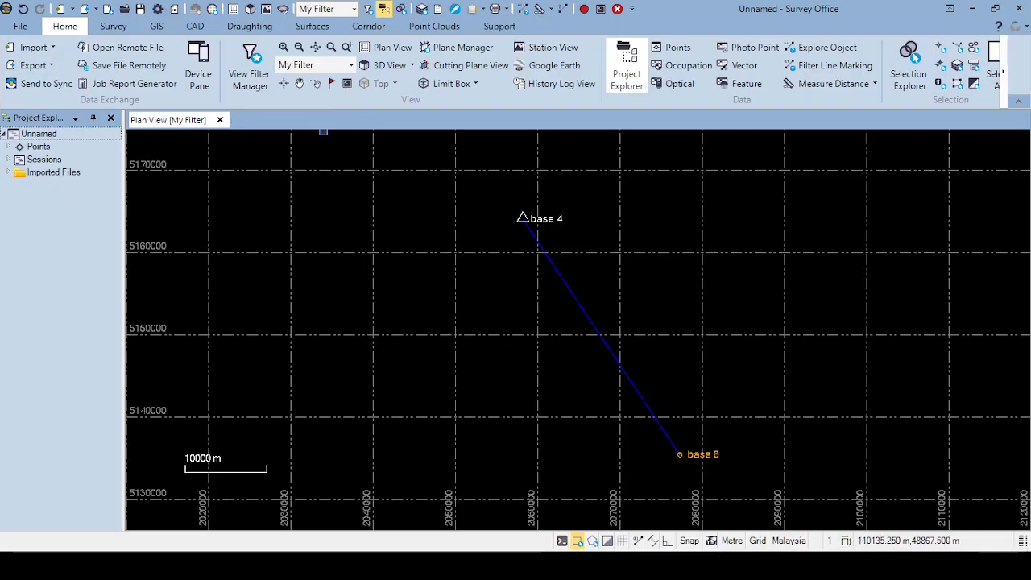
# - Clear the processing results of the baseline between base 4 and base 6
pyautogui.click(116, 28)
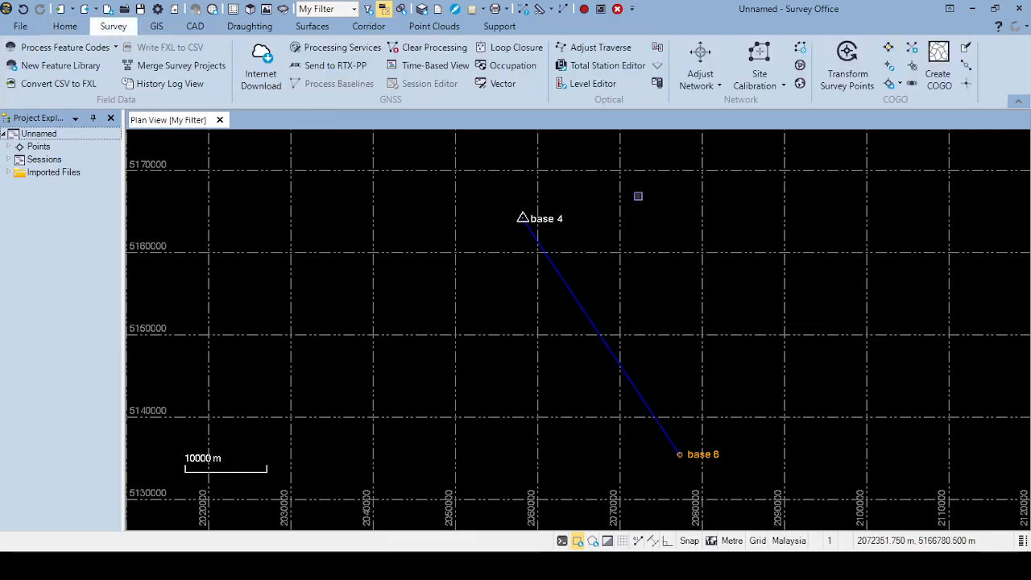
pyautogui.click(574, 293)
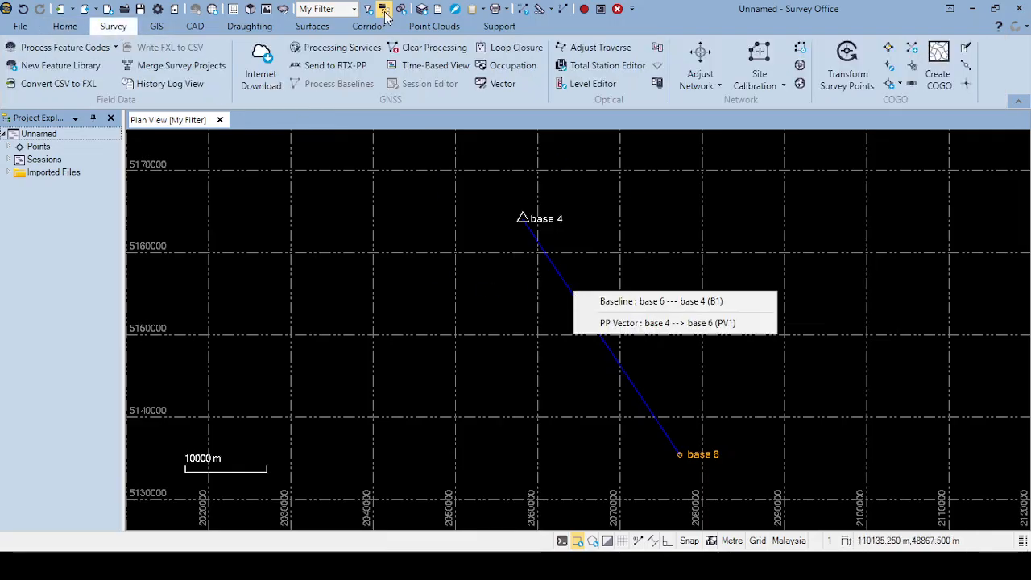
pyautogui.click(431, 49)
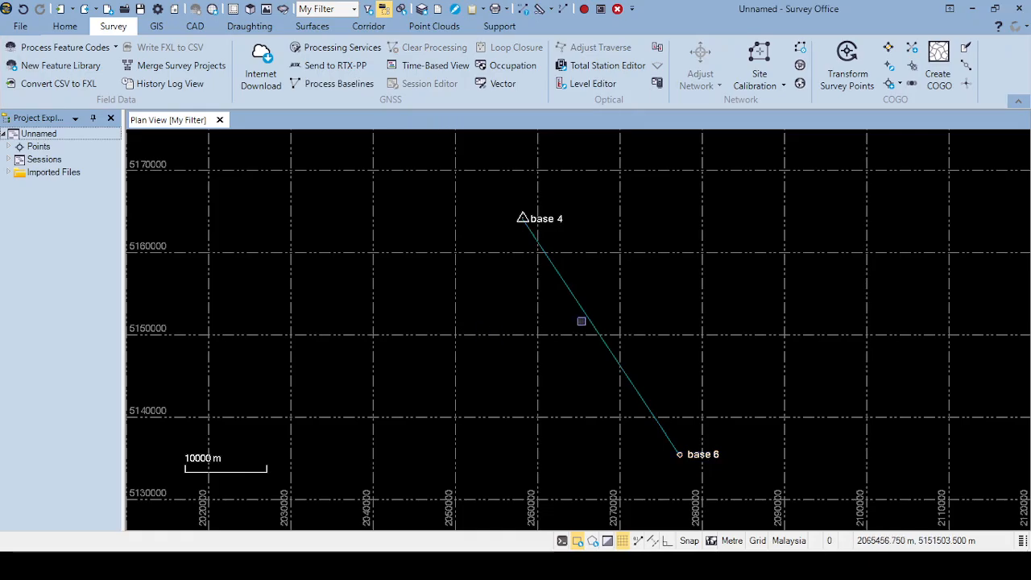
# - Open the Session Editor for the base 6 to base 4 baseline and maximize its window
pyautogui.click(589, 320)
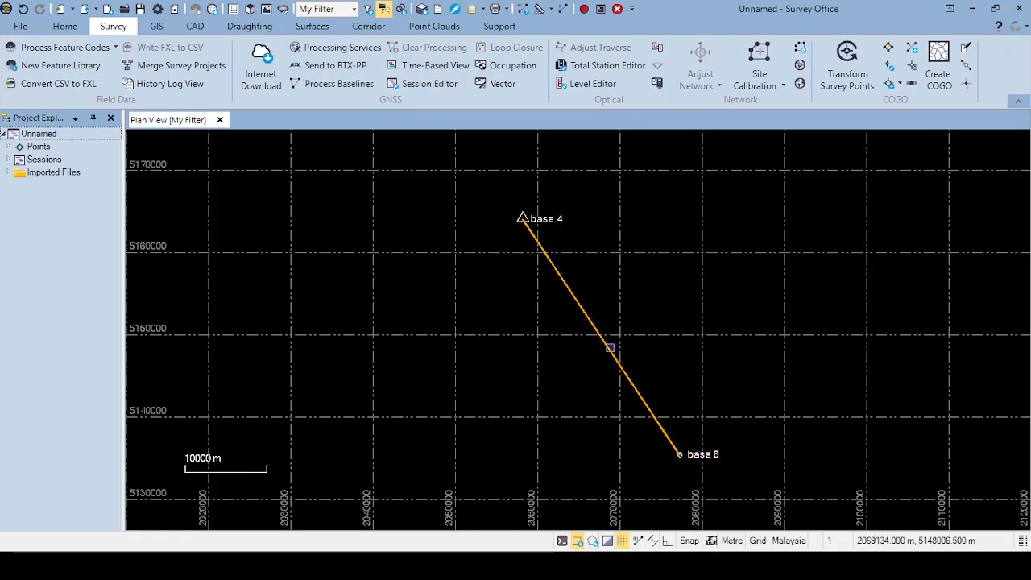
pyautogui.rightClick(586, 315)
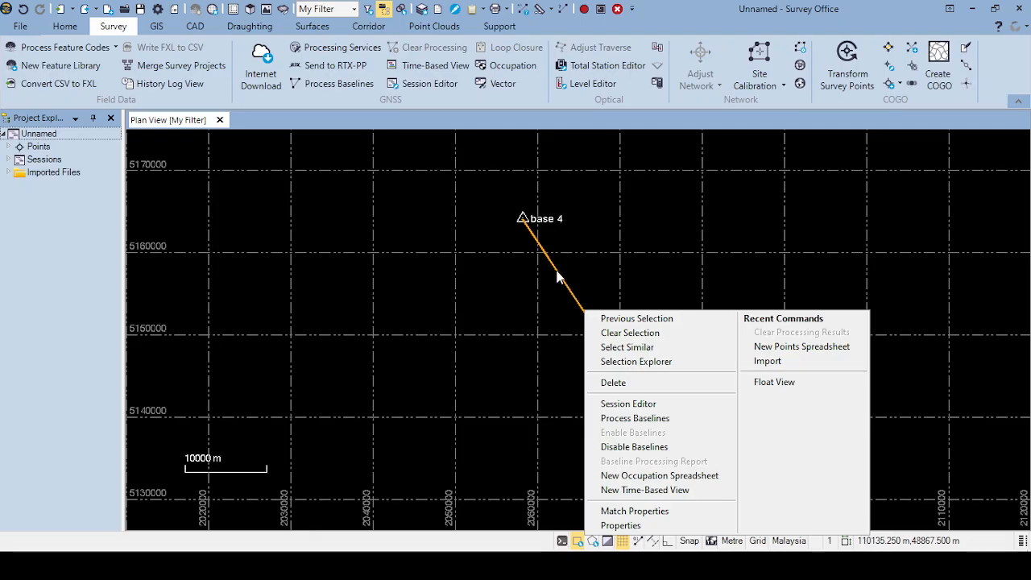
pyautogui.click(652, 404)
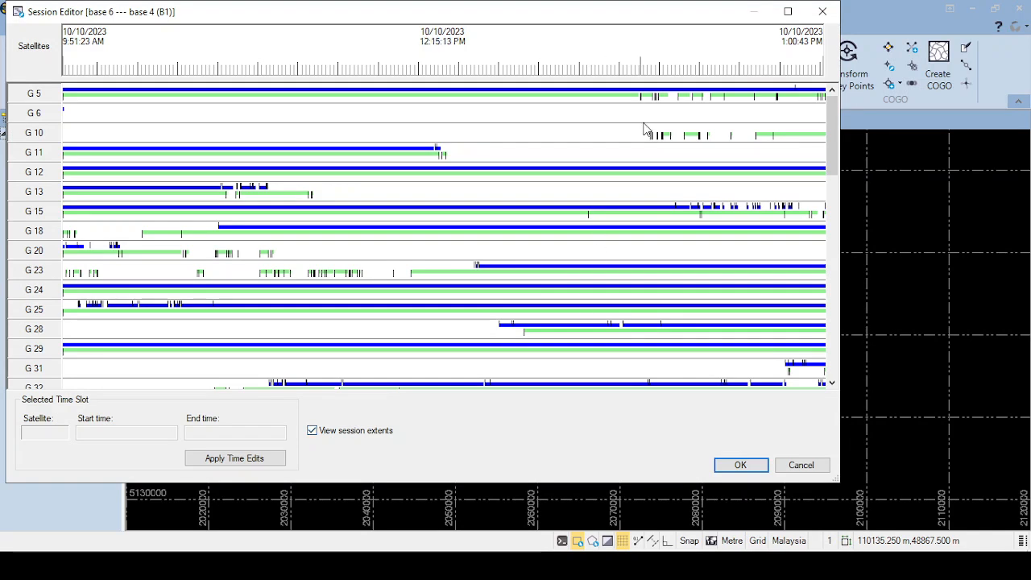
pyautogui.moveTo(647, 22); pyautogui.dragTo(669, 35)
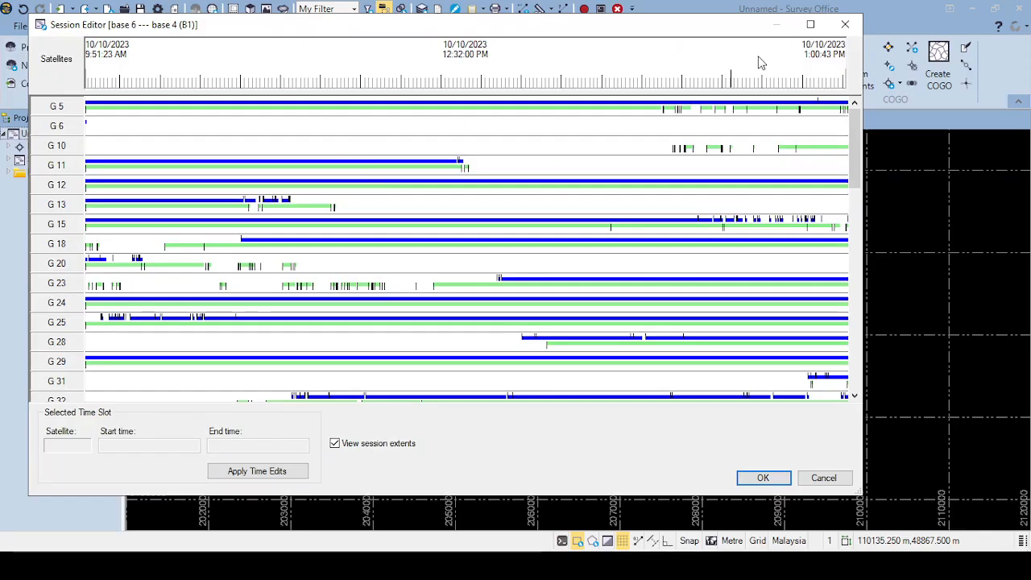
pyautogui.click(810, 24)
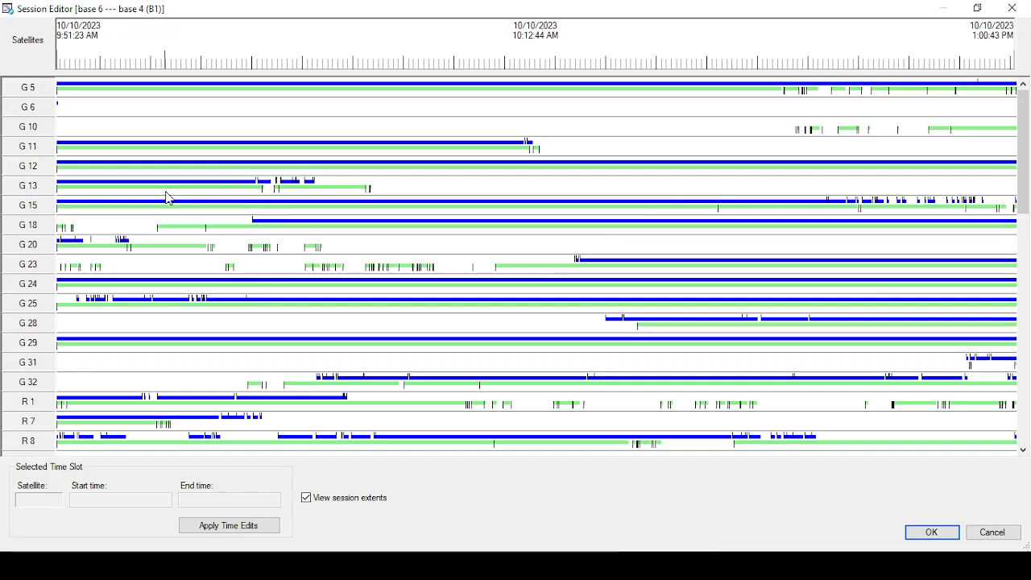
# - Examine the tracking bars of all satellites in the session for gaps and cycle slips
pyautogui.scroll(-5, 166, 198)
pyautogui.scroll(-10, 149, 199)
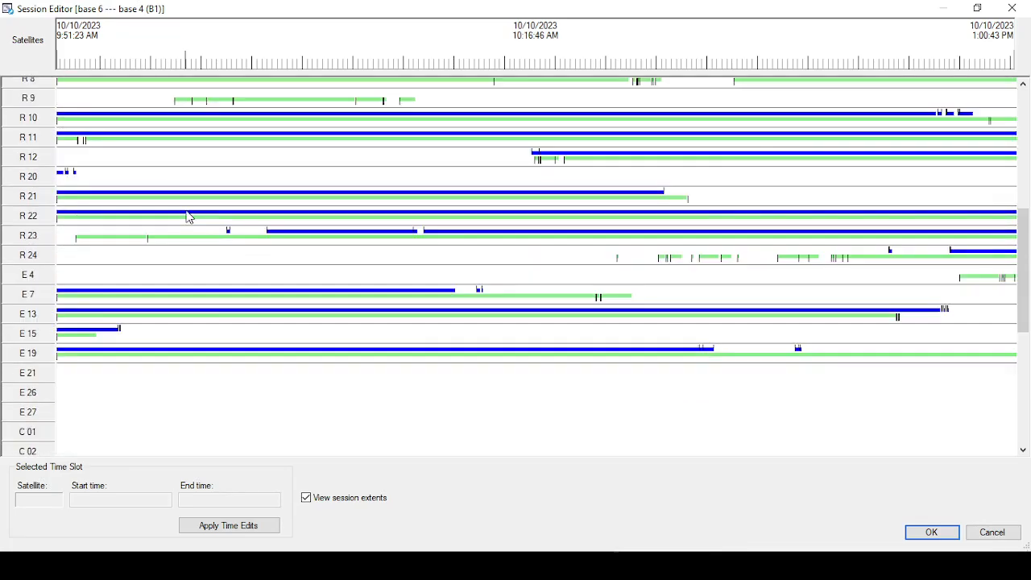
pyautogui.scroll(-1, 190, 179)
pyautogui.scroll(15, 237, 210)
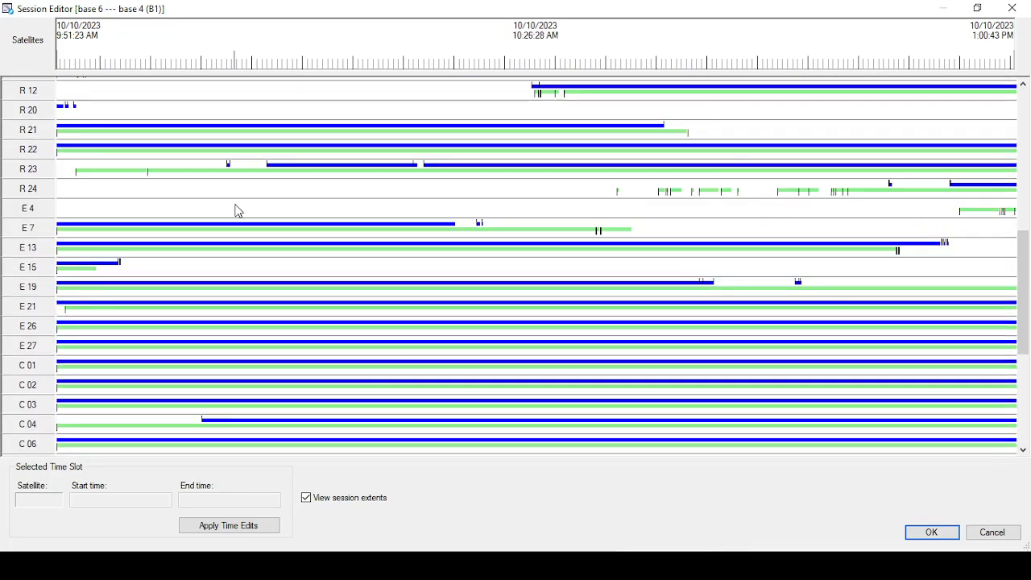
pyautogui.scroll(-5, 238, 211)
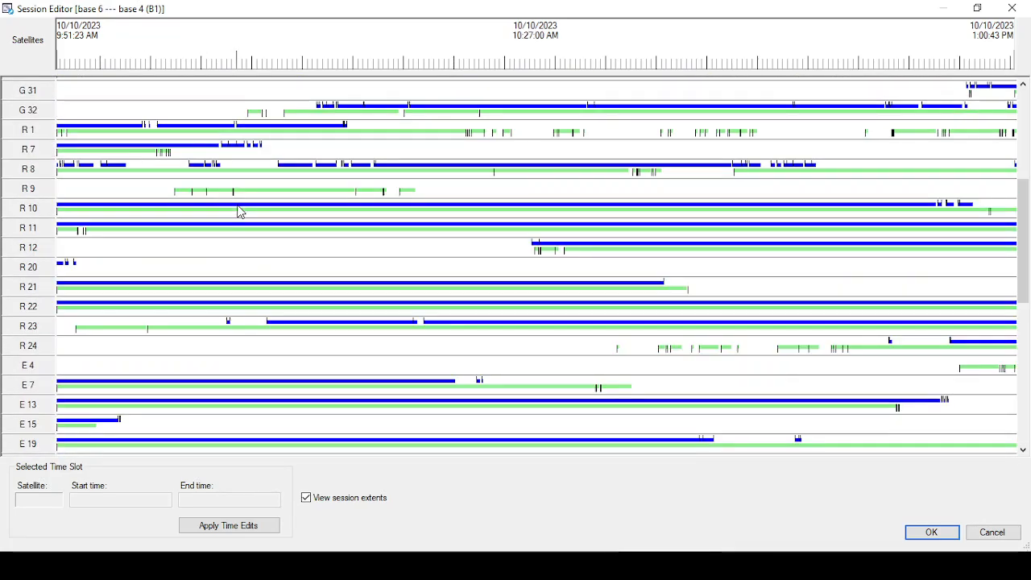
pyautogui.scroll(-4, 238, 211)
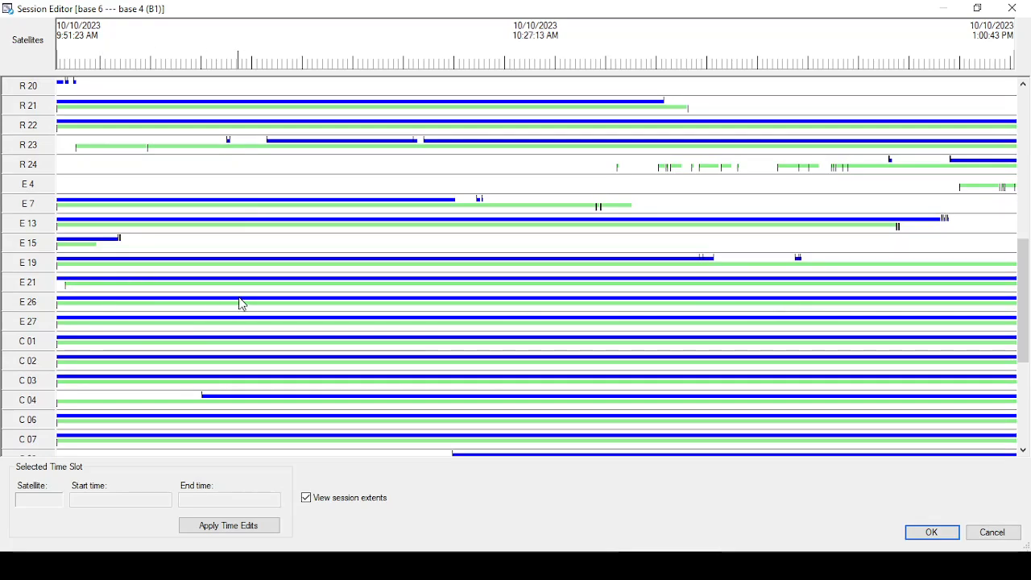
pyautogui.scroll(5, 545, 288)
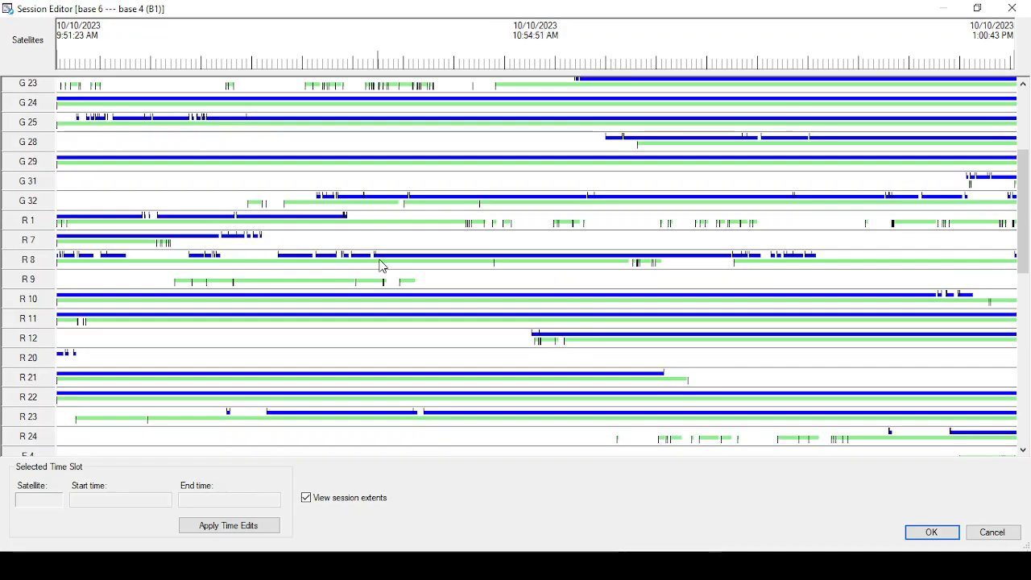
pyautogui.scroll(3, 379, 242)
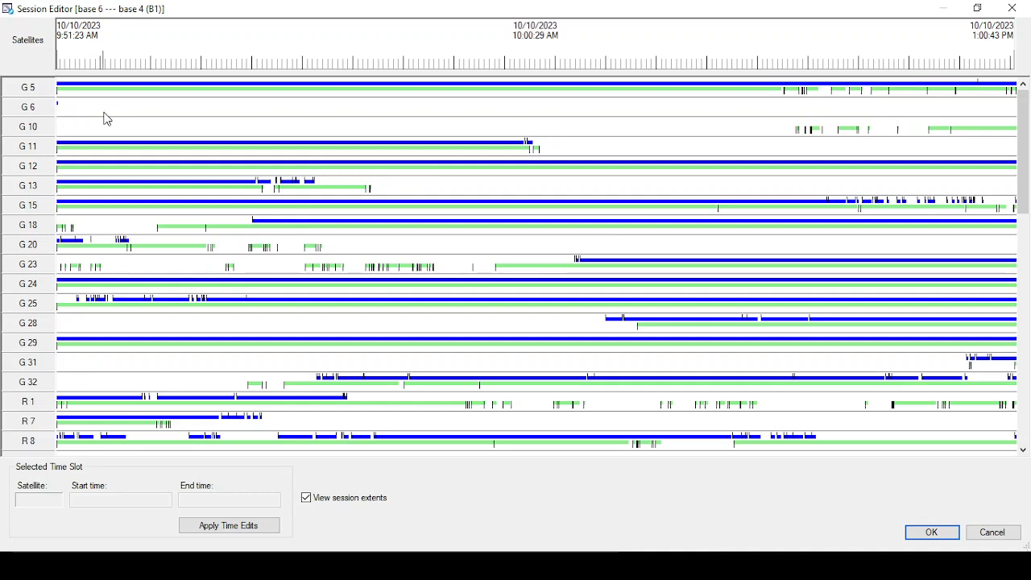
# - Disable satellite G 6 and mask the G 13 time slot from about 10:30:32 to 10:36:20 AM
pyautogui.rightClick(70, 109)
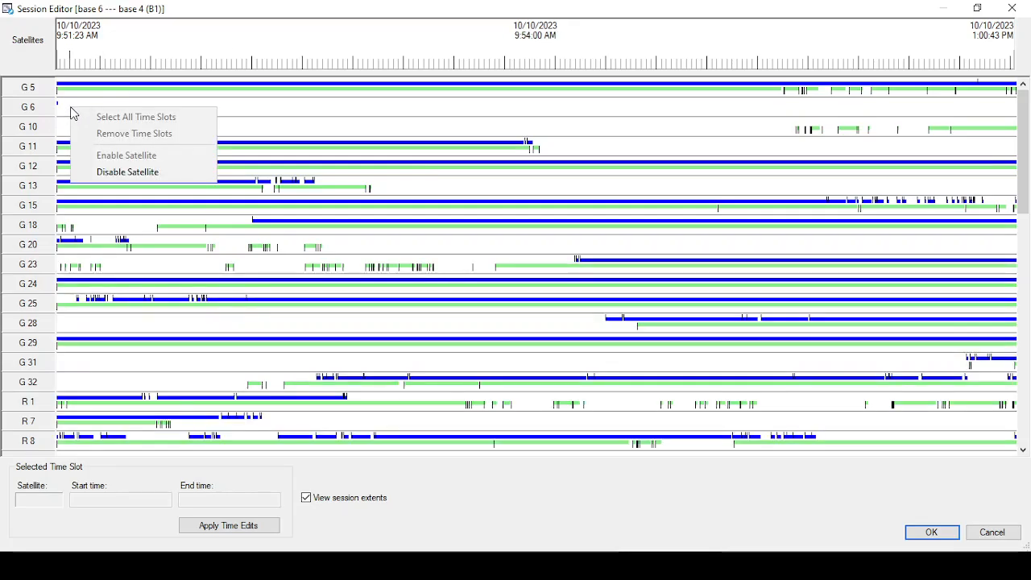
pyautogui.click(126, 172)
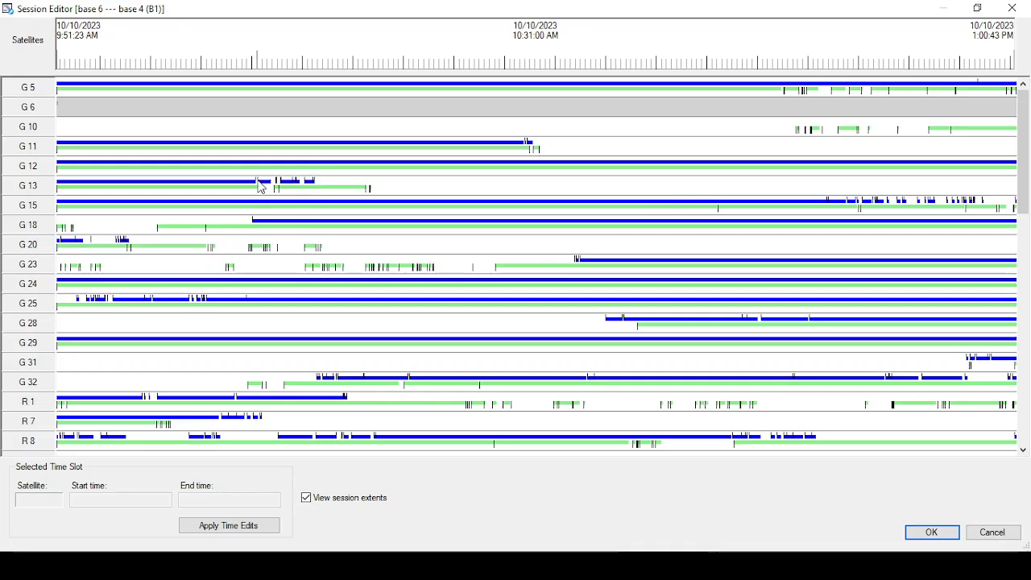
pyautogui.moveTo(258, 186); pyautogui.dragTo(285, 197)
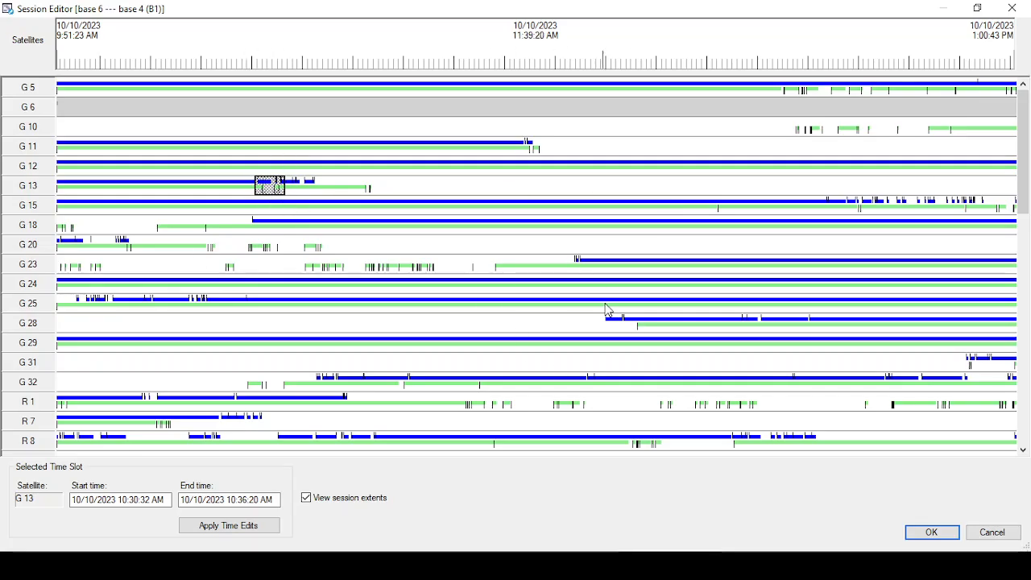
# - Mask three broken R 8 time slots, including about 9:54:31 to 10:00:28 AM, and the R 1 slot from about 10:07:45 to 10:12:13 AM
pyautogui.scroll(-2, 500, 318)
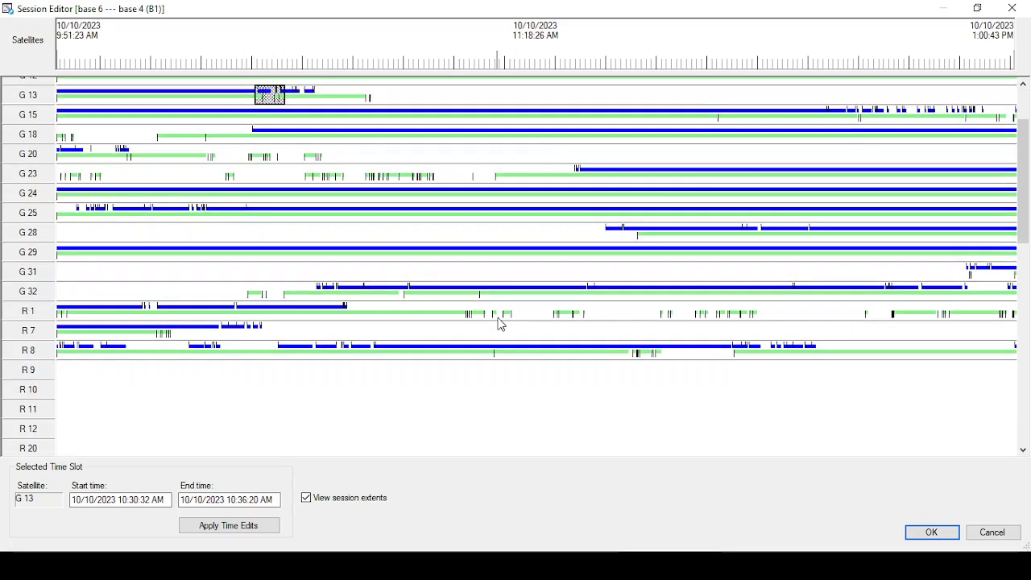
pyautogui.click(283, 354)
pyautogui.click(344, 352)
pyautogui.click(74, 351)
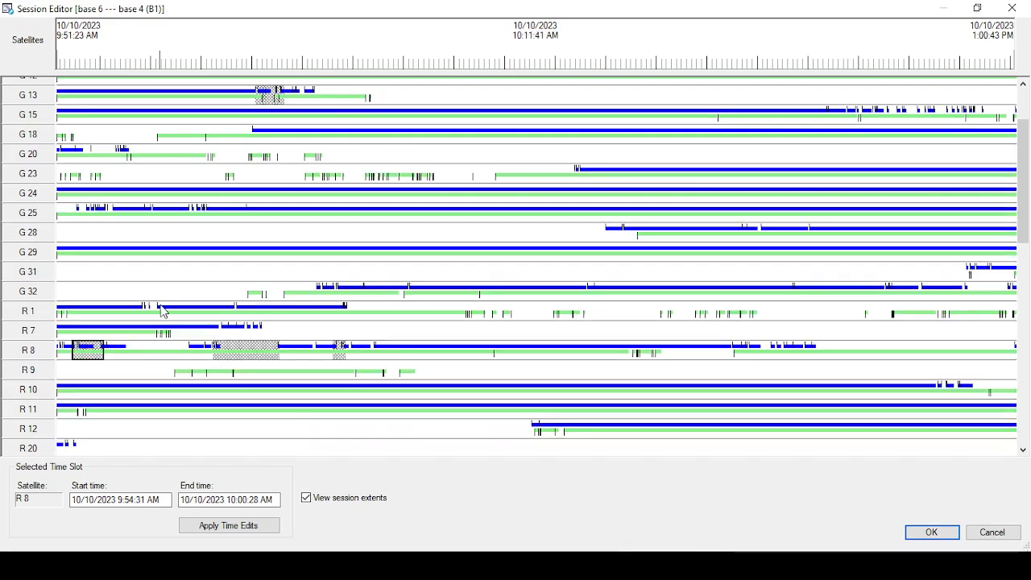
pyautogui.click(141, 307)
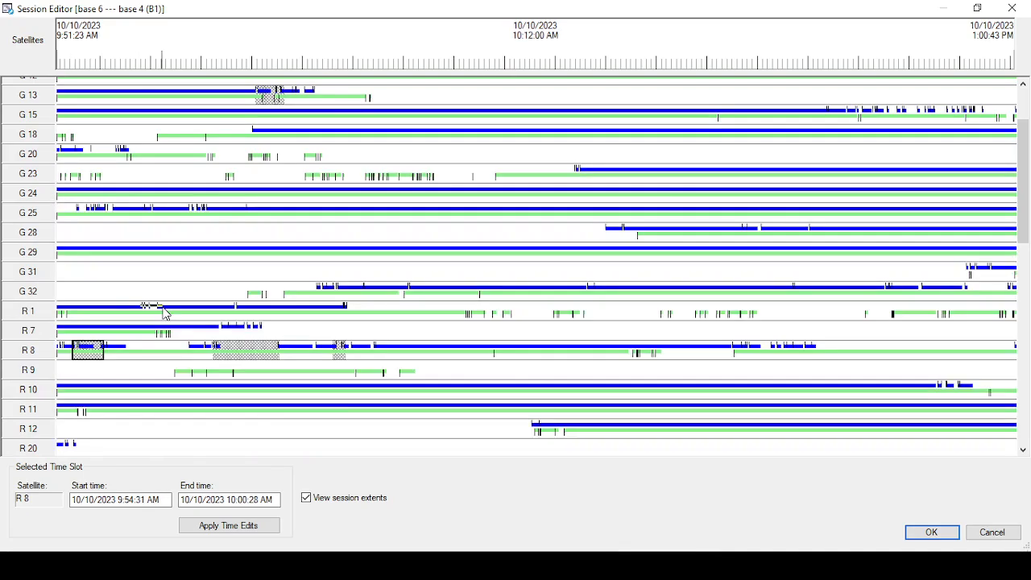
# - Check the remaining satellites in the list and accept the session edits, closing the Session Editor
pyautogui.scroll(-2, 933, 302)
pyautogui.scroll(-12, 933, 302)
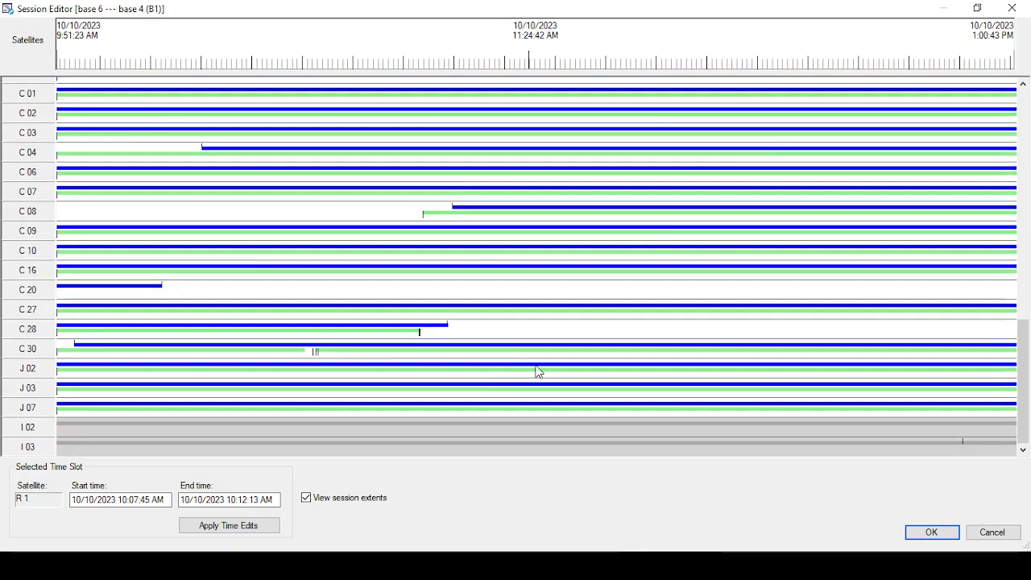
pyautogui.scroll(12, 476, 278)
pyautogui.scroll(1, 521, 255)
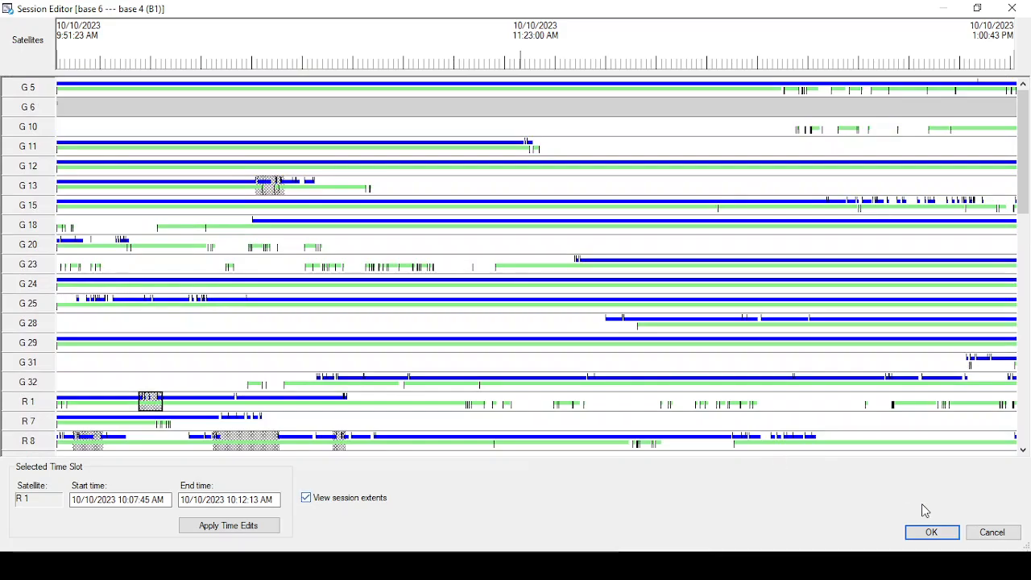
pyautogui.click(930, 531)
# - Try to open the Baseline Processing Report for the project
pyautogui.moveTo(477, 194); pyautogui.dragTo(739, 470)
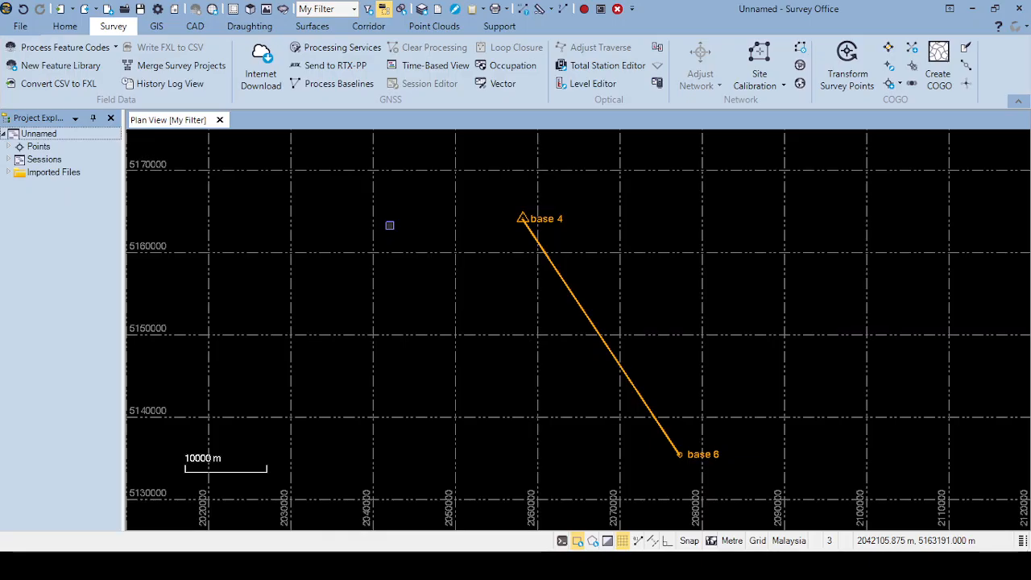
pyautogui.click(633, 269)
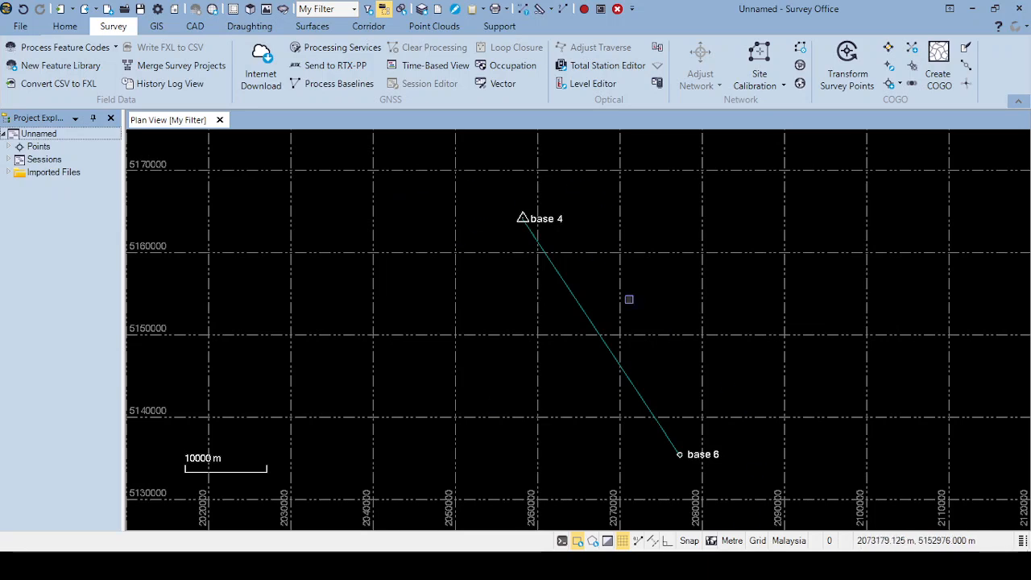
pyautogui.click(484, 10)
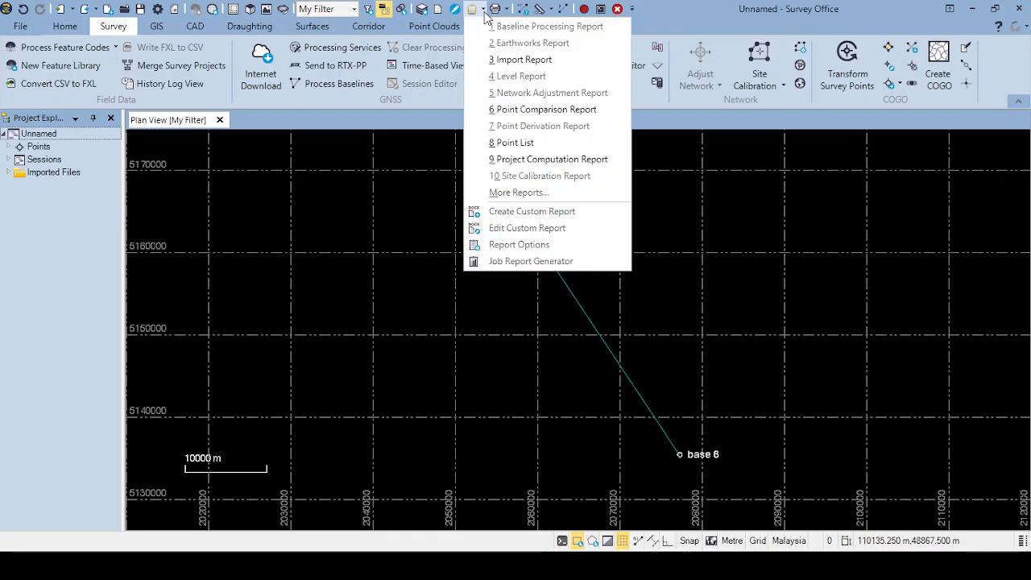
pyautogui.click(516, 28)
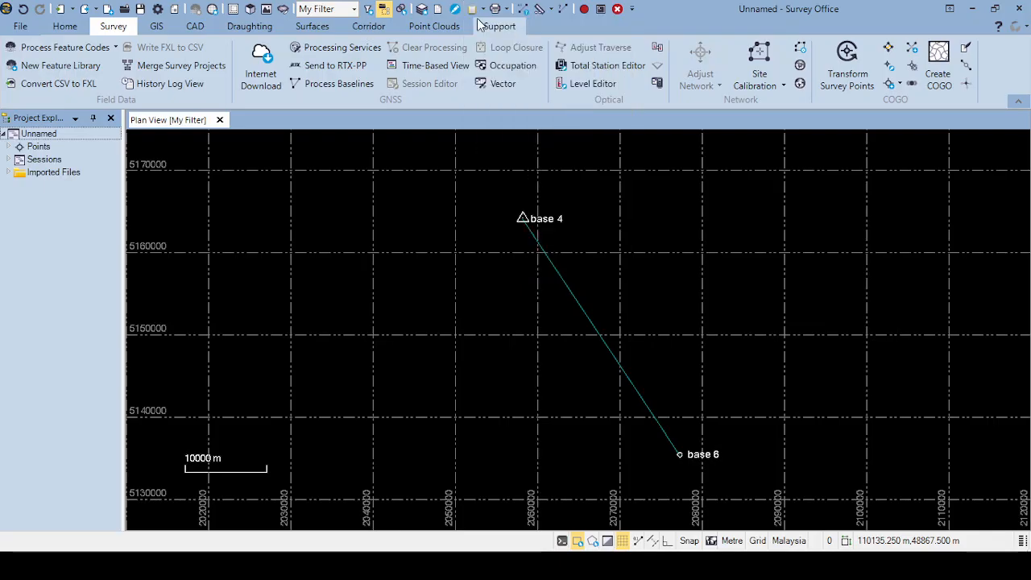
# - Reprocess the baseline between base 4 and base 6 with both points selected, and save the processing result
pyautogui.click(544, 253)
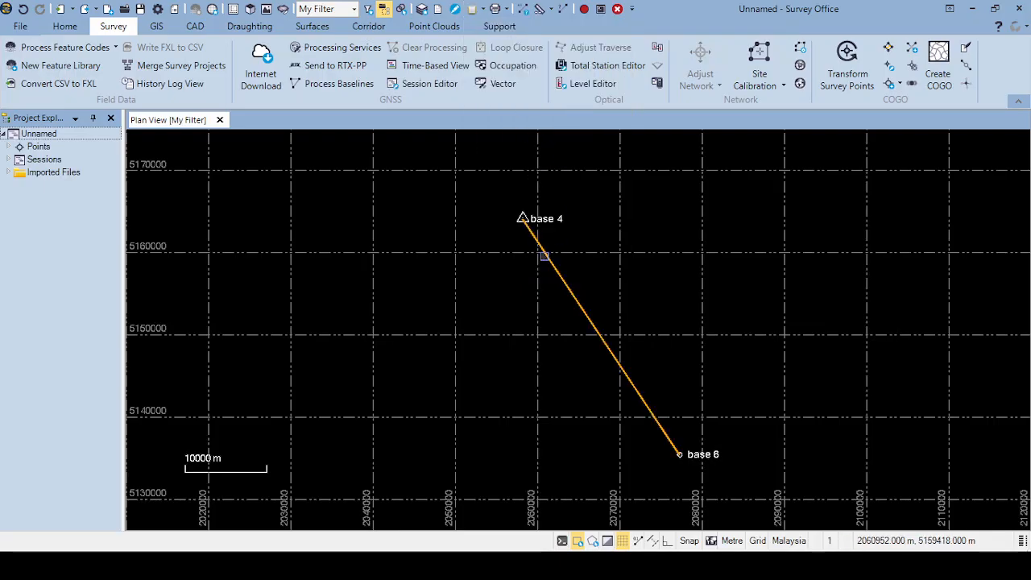
pyautogui.moveTo(488, 203); pyautogui.dragTo(734, 468)
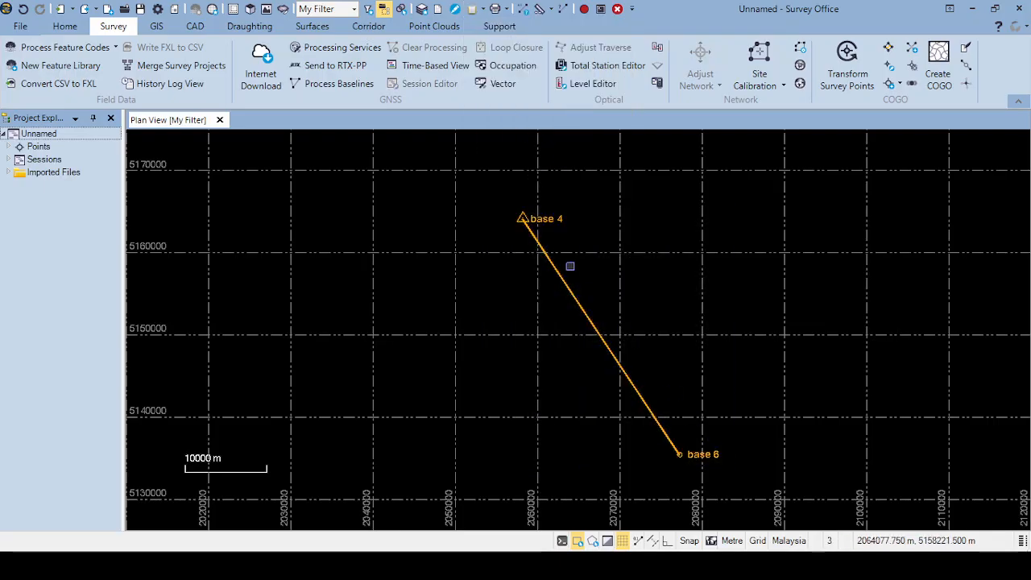
pyautogui.click(314, 84)
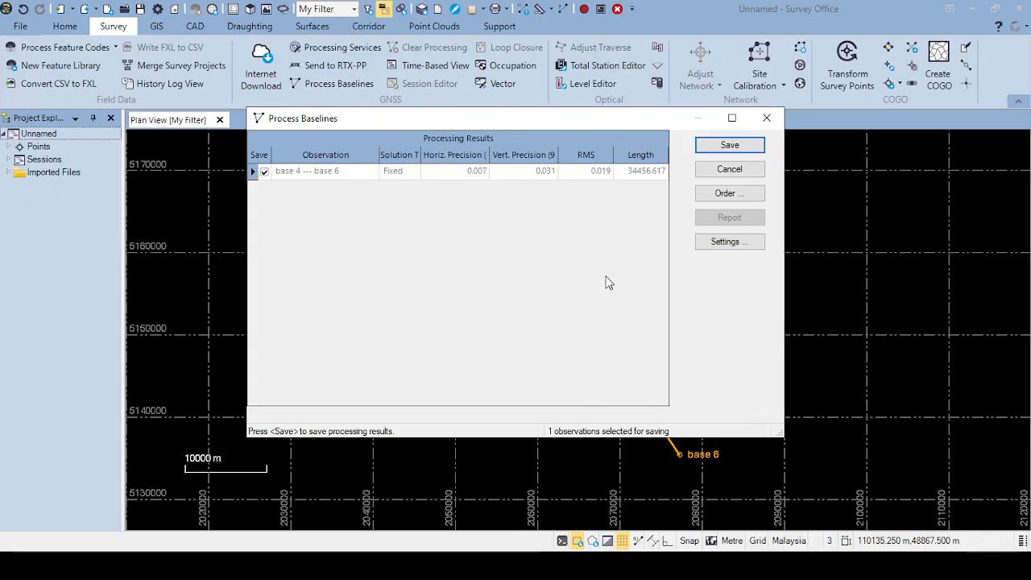
pyautogui.click(729, 145)
pyautogui.click(532, 313)
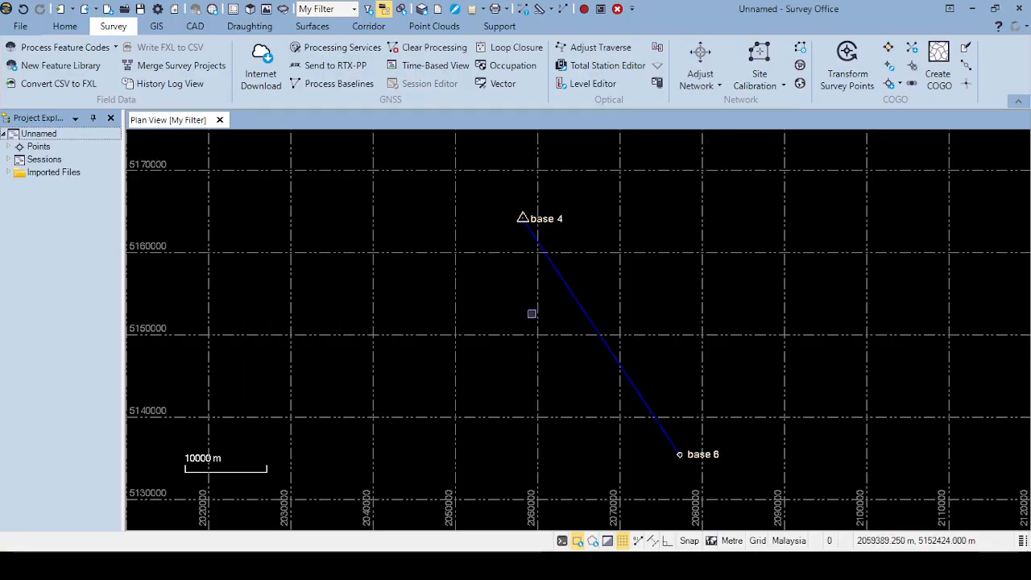
# - Open the Baseline Processing Report and review its processing summary, acceptance summary and baseline session details
pyautogui.click(484, 9)
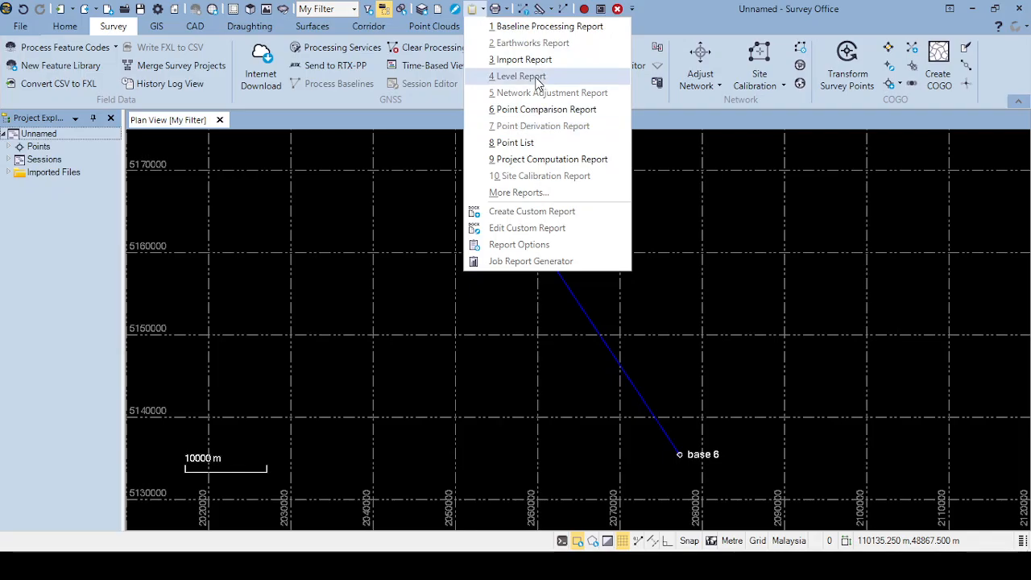
pyautogui.click(541, 27)
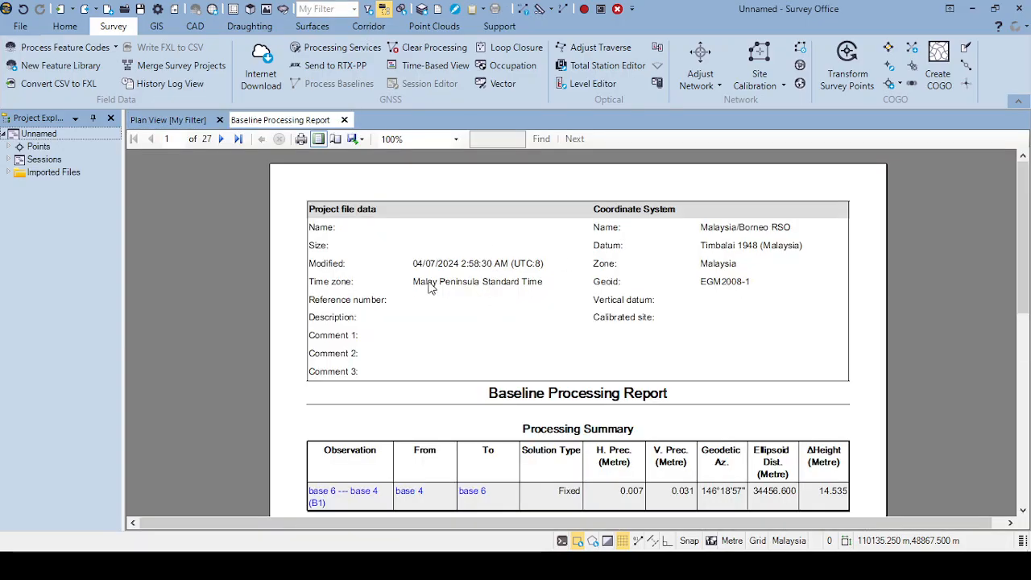
pyautogui.scroll(-1, 394, 268)
pyautogui.scroll(-2, 532, 270)
pyautogui.scroll(1, 538, 266)
pyautogui.scroll(1, 542, 259)
pyautogui.scroll(-3, 541, 254)
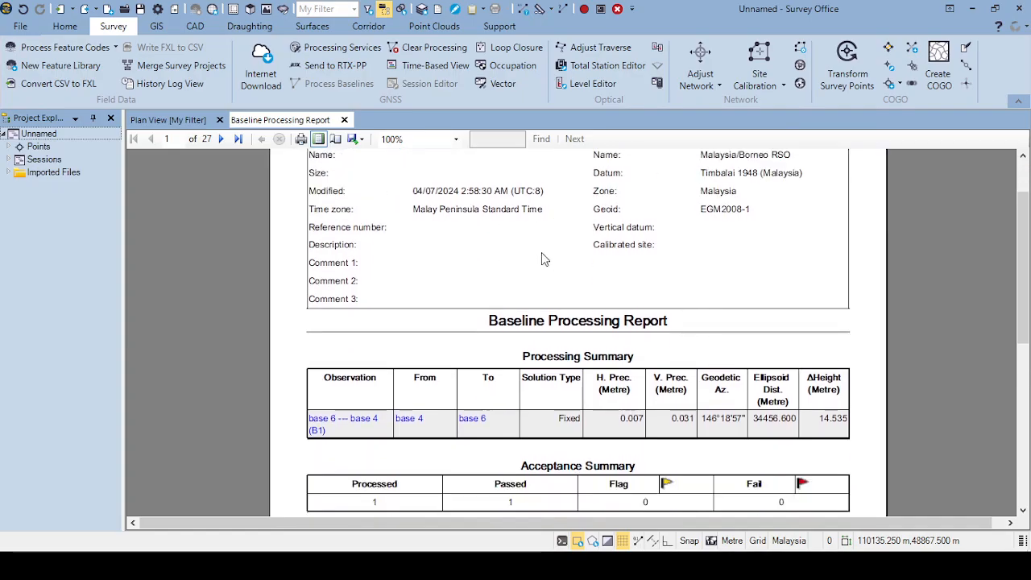
pyautogui.scroll(-2, 501, 245)
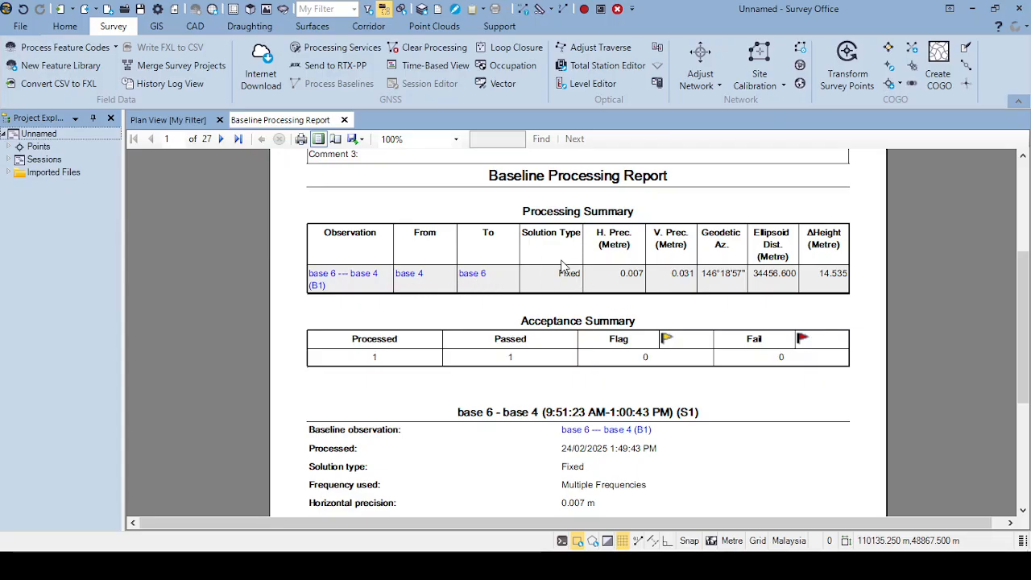
pyautogui.scroll(-2, 536, 292)
pyautogui.scroll(-8, 536, 291)
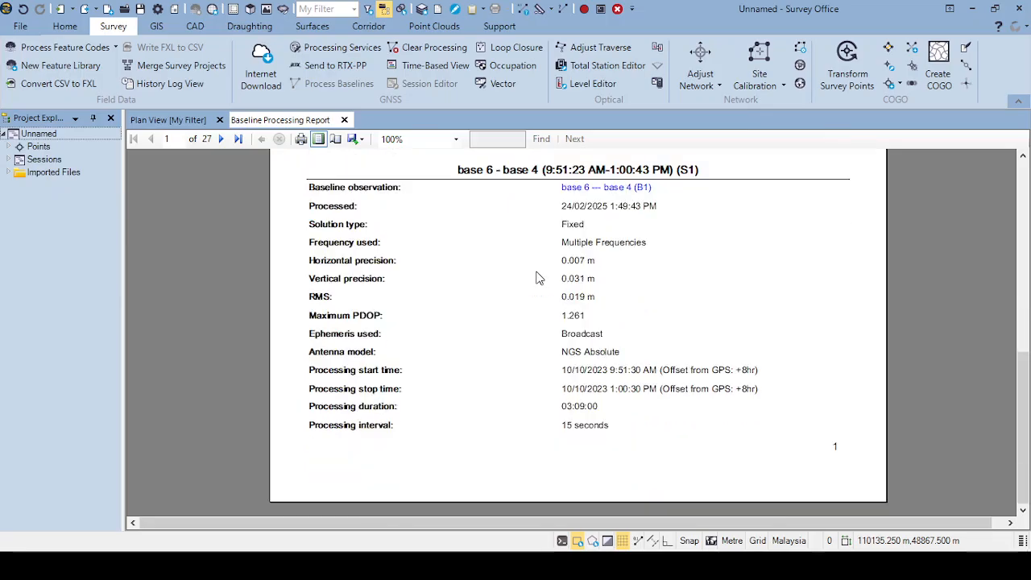
# - Examine the report's vector components for base 4 and base 6, the standard errors, and the occupation details
pyautogui.scroll(9, 541, 276)
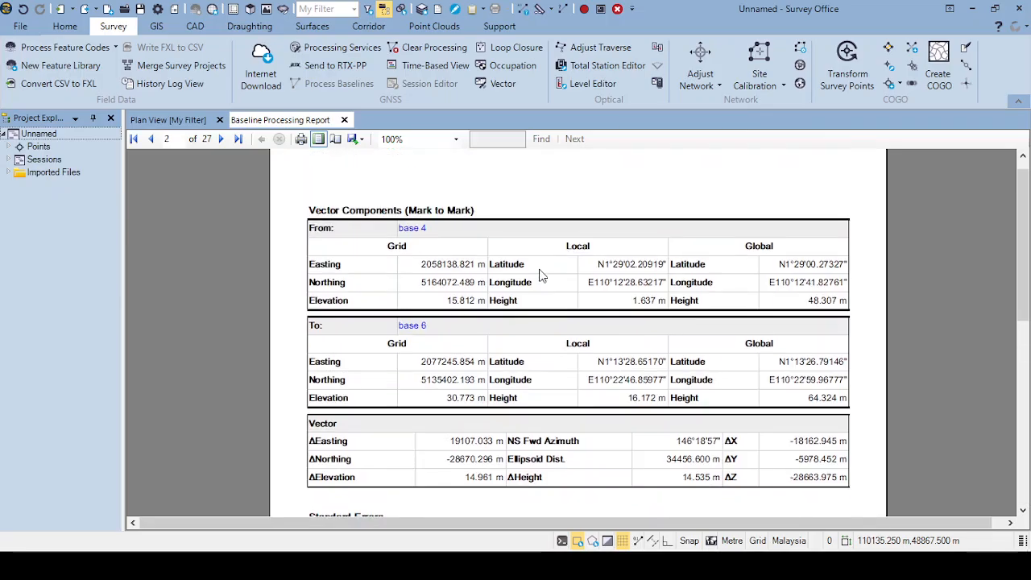
pyautogui.scroll(-1, 540, 276)
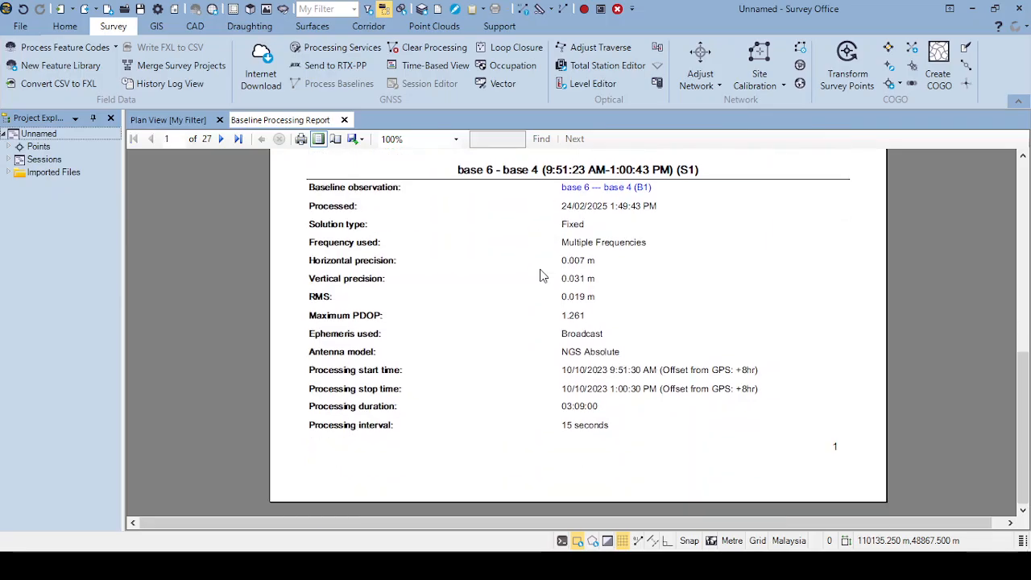
pyautogui.scroll(-6, 540, 276)
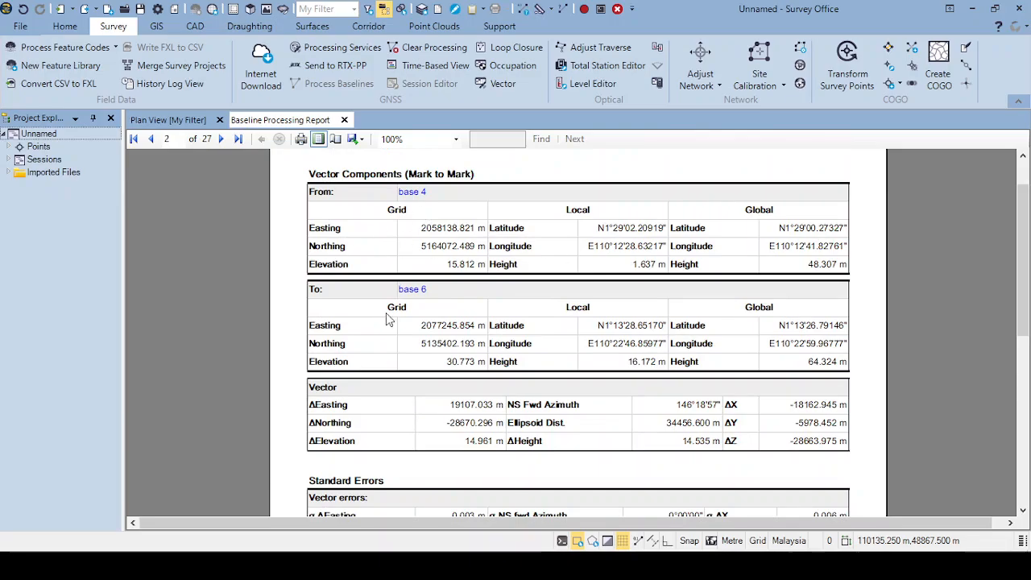
pyautogui.scroll(-5, 411, 320)
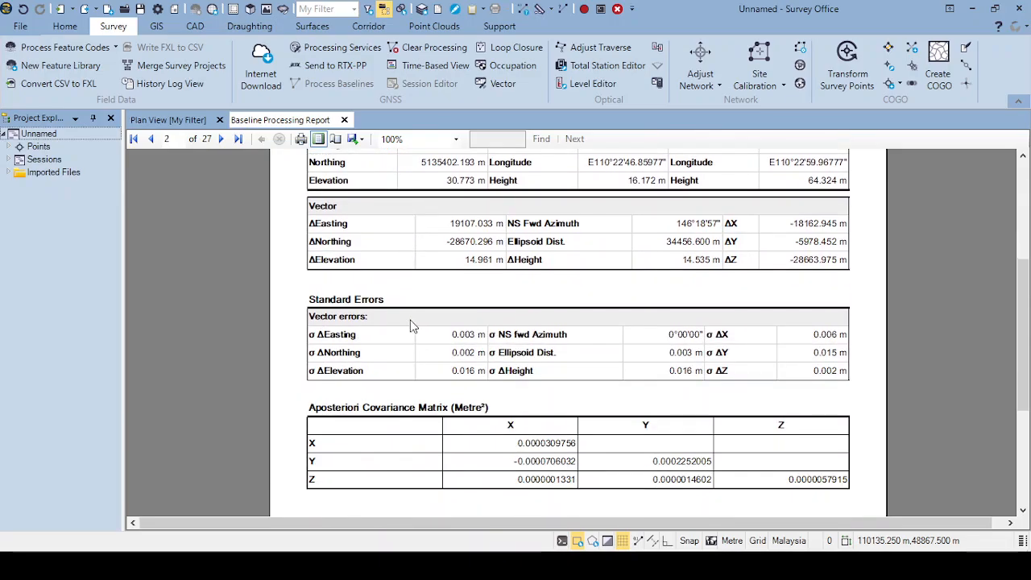
pyautogui.scroll(-8, 407, 333)
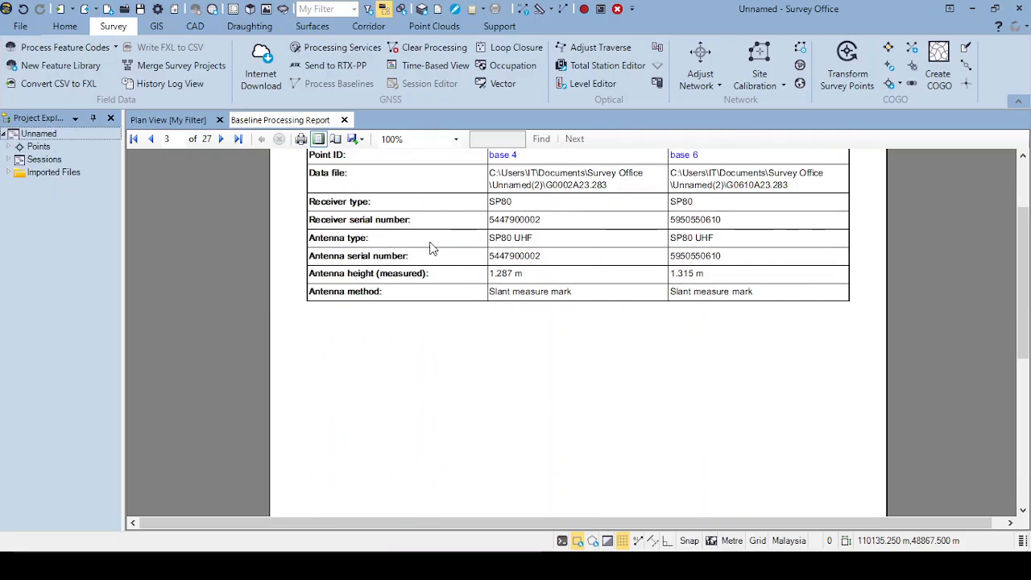
pyautogui.scroll(2, 449, 249)
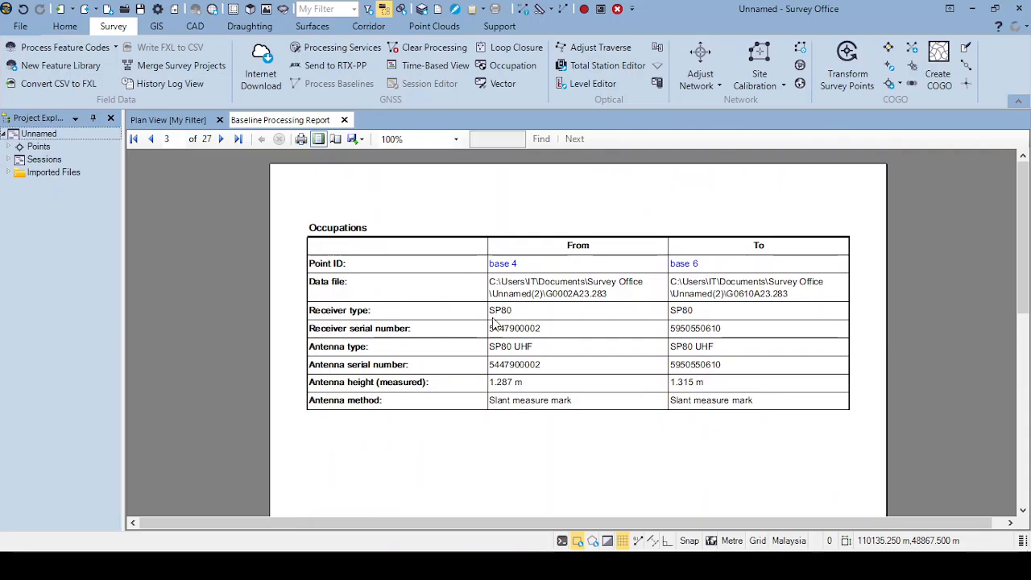
# - Examine the satellite tracking summary and the residual plots for the individual satellites in the report
pyautogui.scroll(-10, 565, 337)
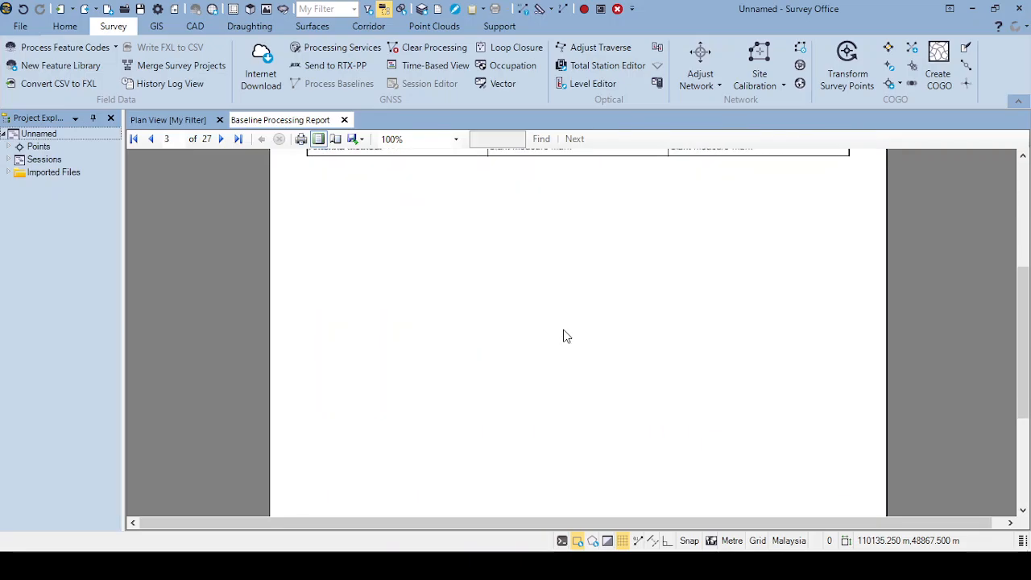
pyautogui.scroll(-6, 564, 329)
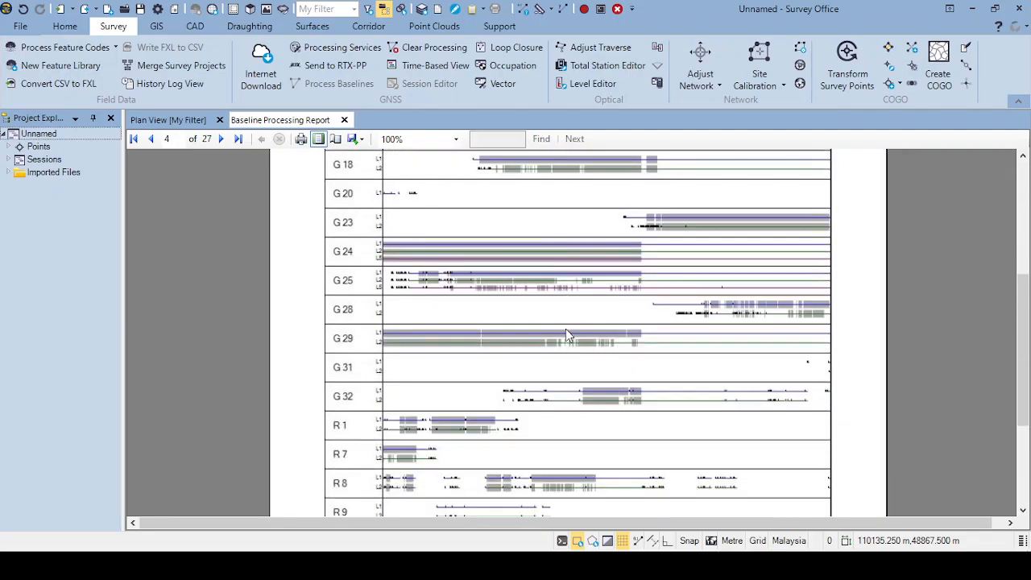
pyautogui.scroll(7, 567, 329)
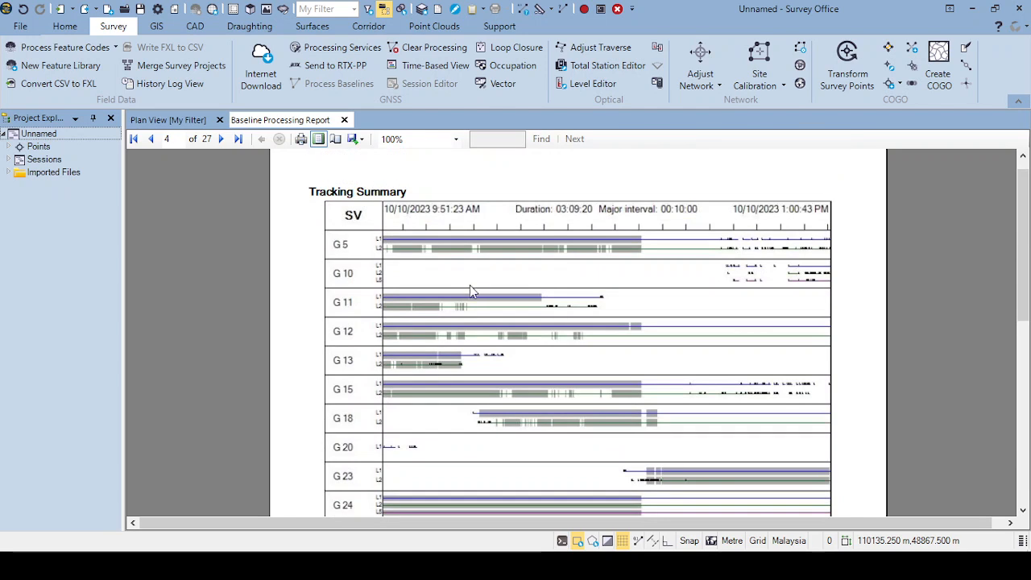
pyautogui.scroll(-12, 466, 281)
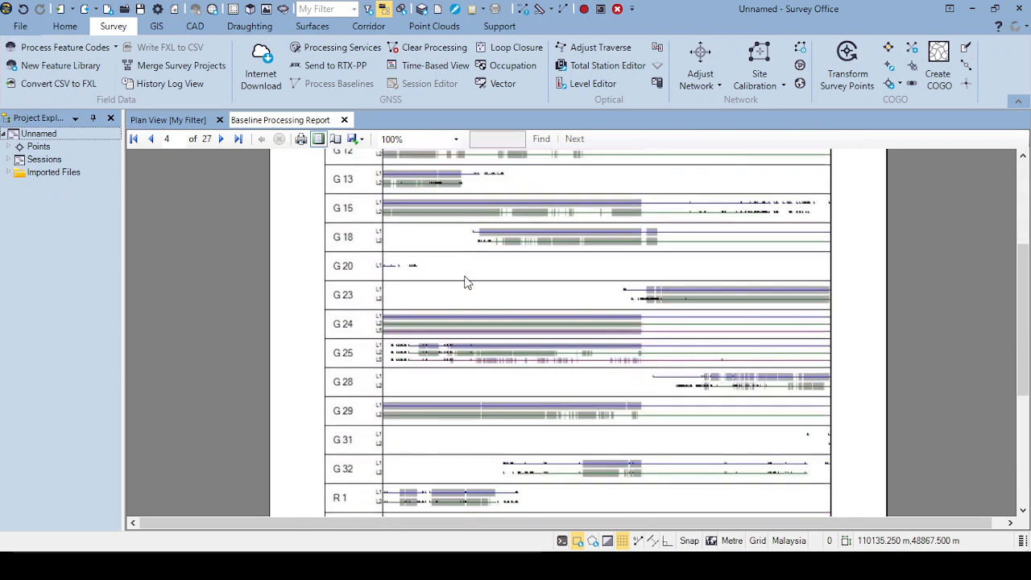
pyautogui.scroll(-15, 468, 281)
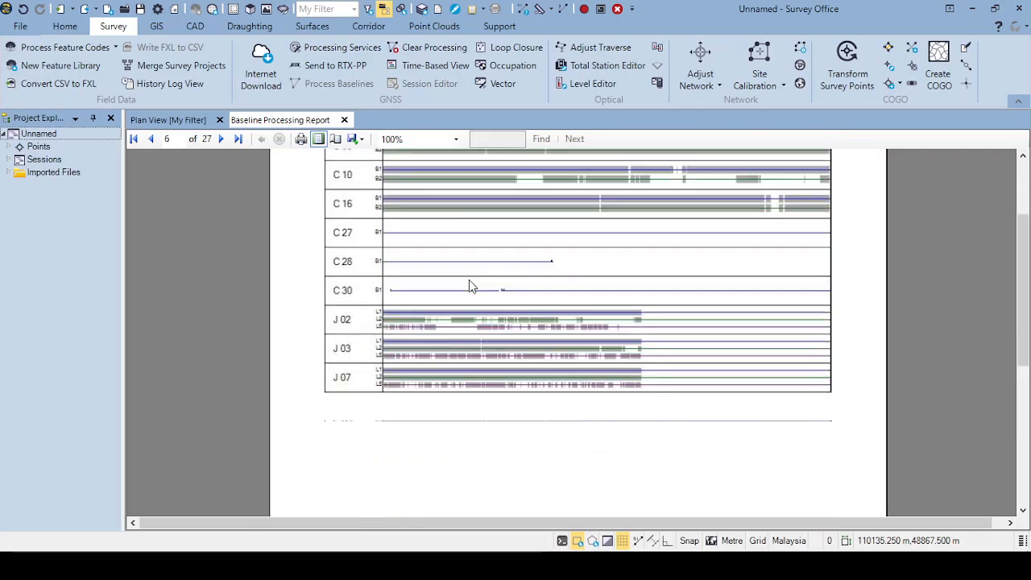
pyautogui.scroll(-15, 469, 281)
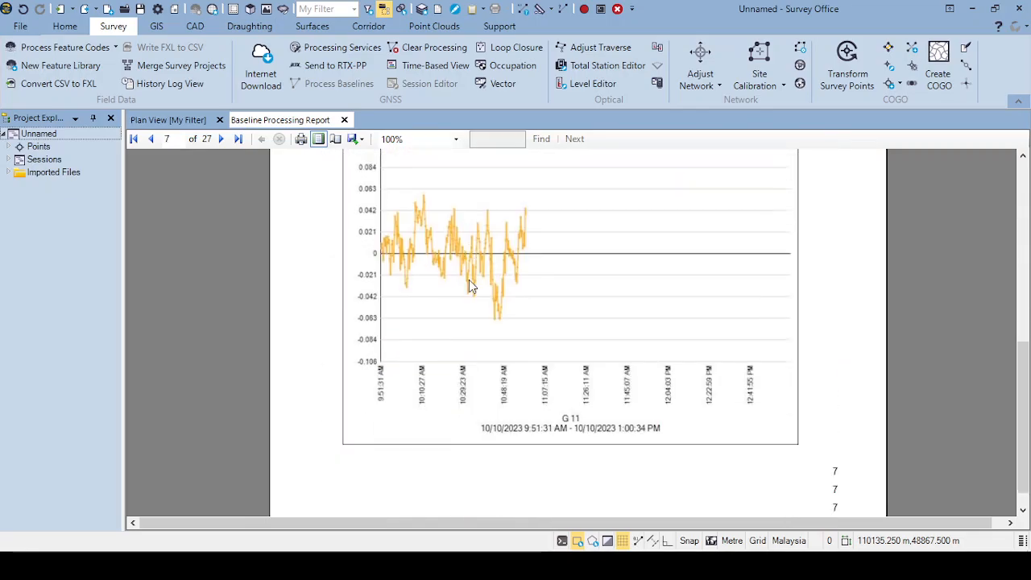
pyautogui.scroll(-15, 469, 285)
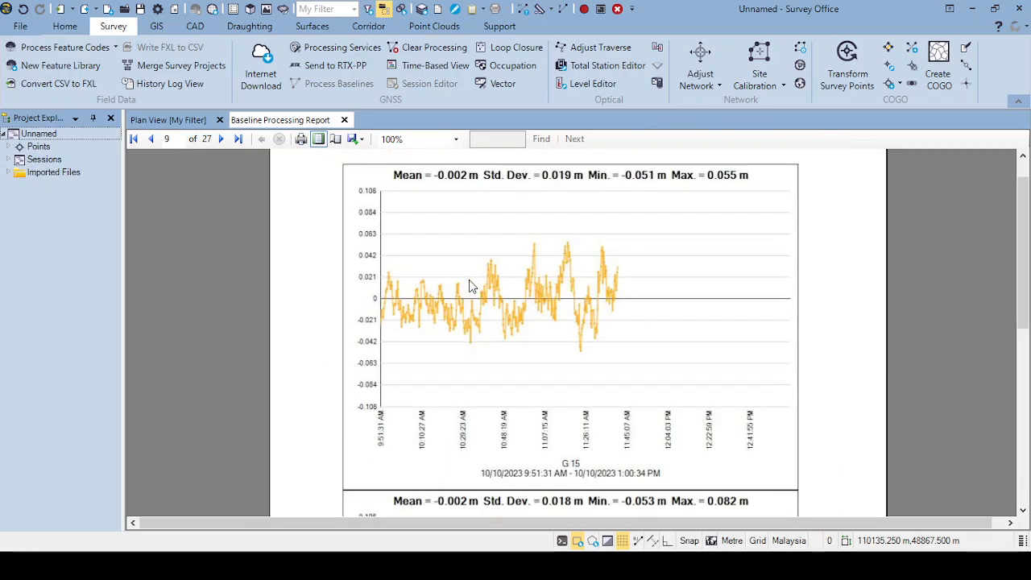
pyautogui.scroll(-3, 469, 281)
pyautogui.scroll(5, 469, 280)
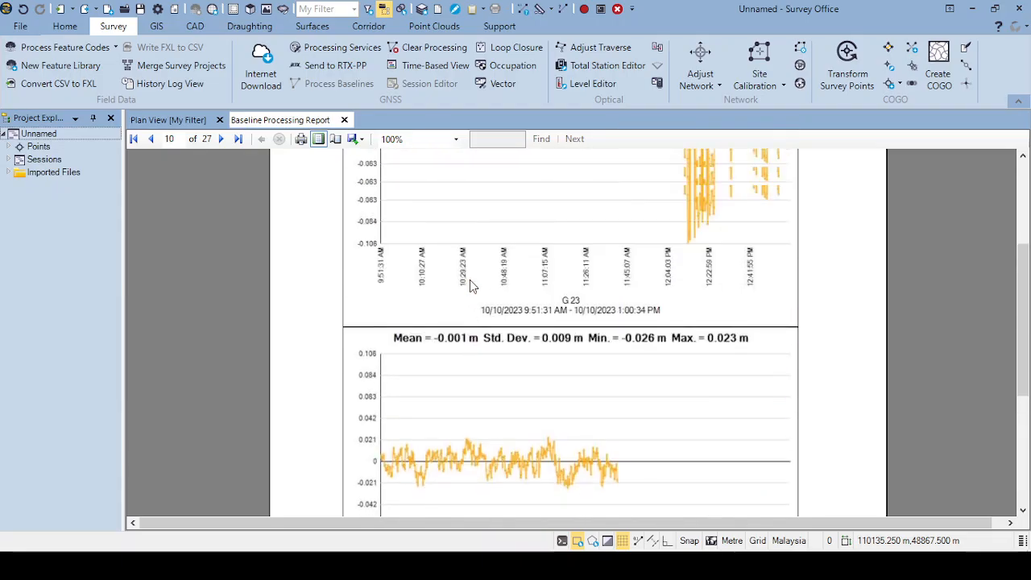
pyautogui.moveTo(1024, 411); pyautogui.dragTo(1026, 207)
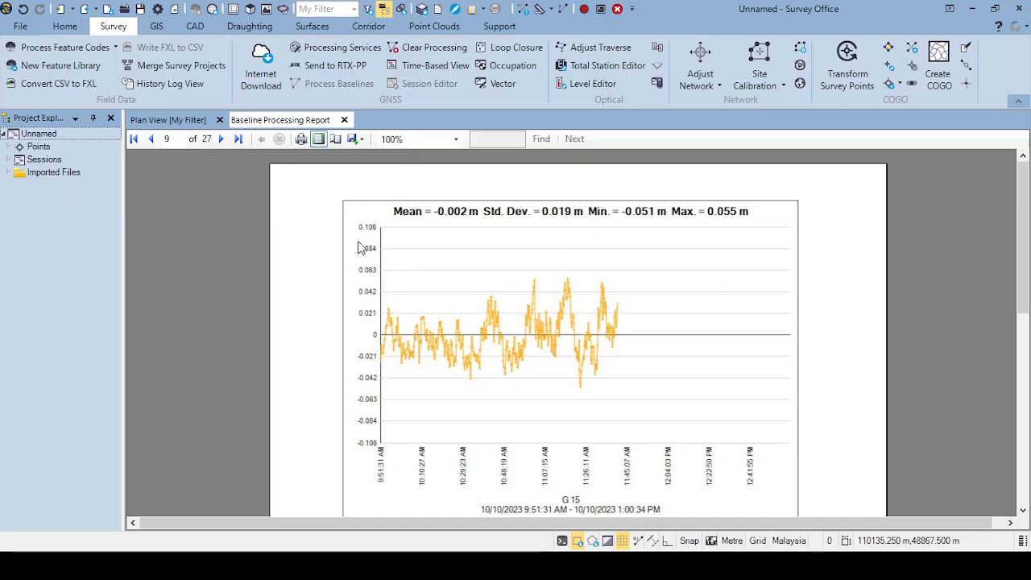
# - Check the export formats offered for the report without exporting, and return to the session details on its first page
pyautogui.click(362, 139)
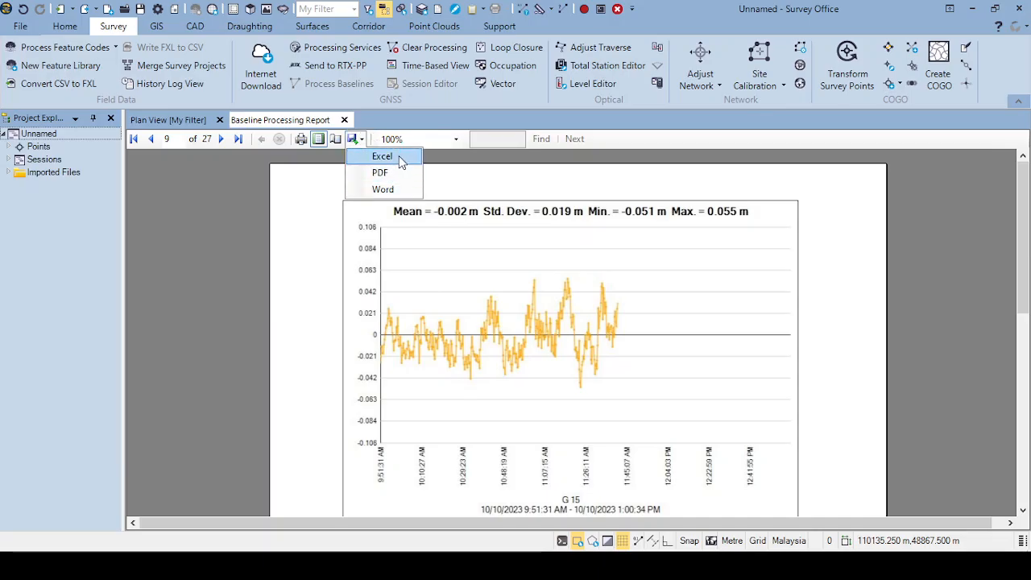
pyautogui.click(361, 140)
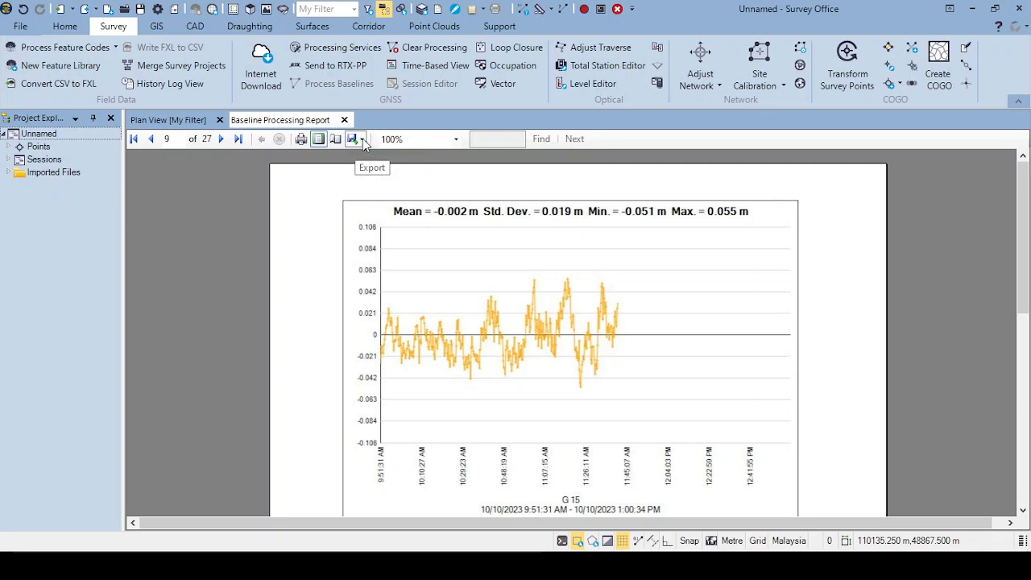
pyautogui.scroll(5, 848, 374)
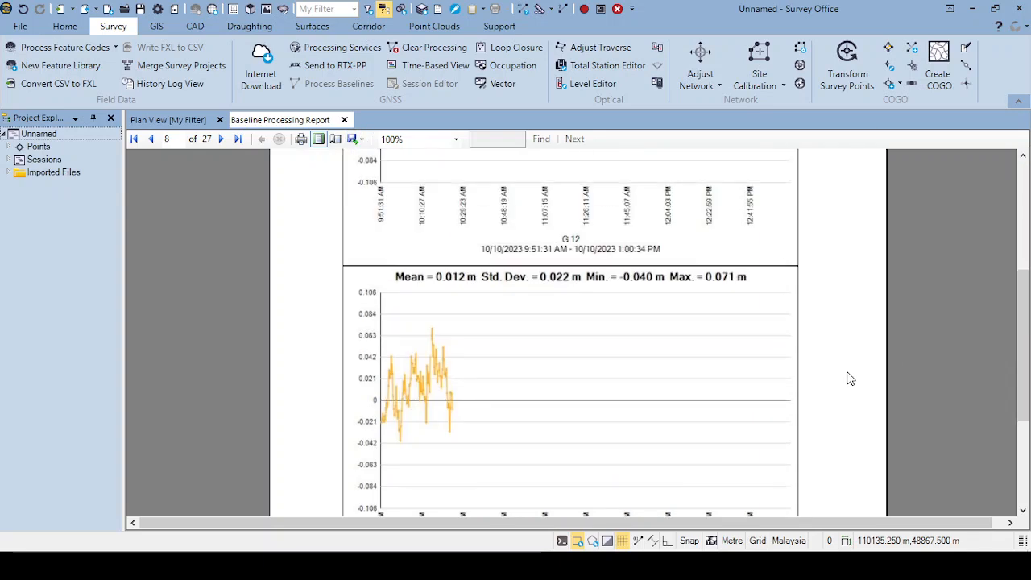
pyautogui.scroll(10, 848, 375)
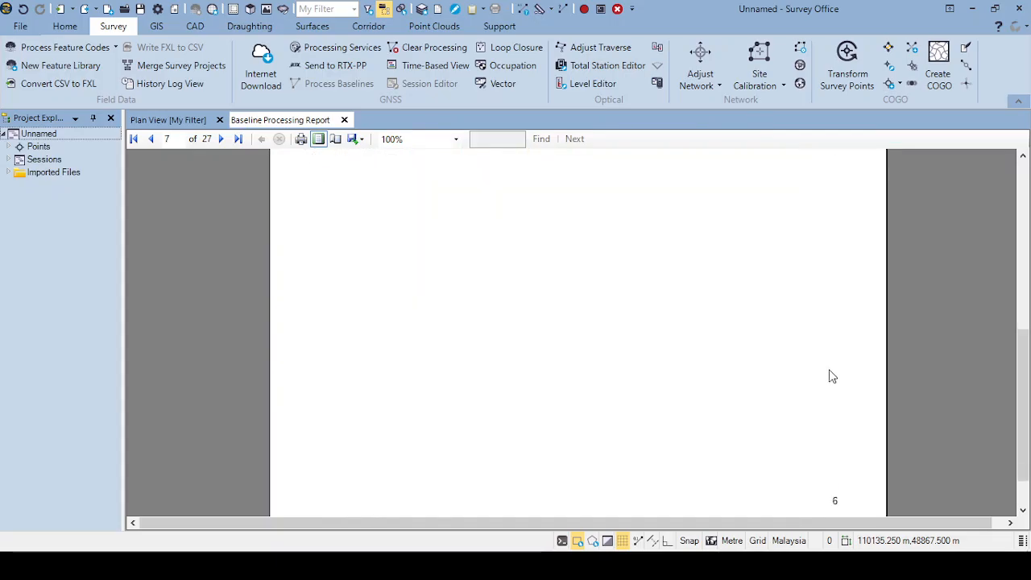
pyautogui.scroll(10, 831, 376)
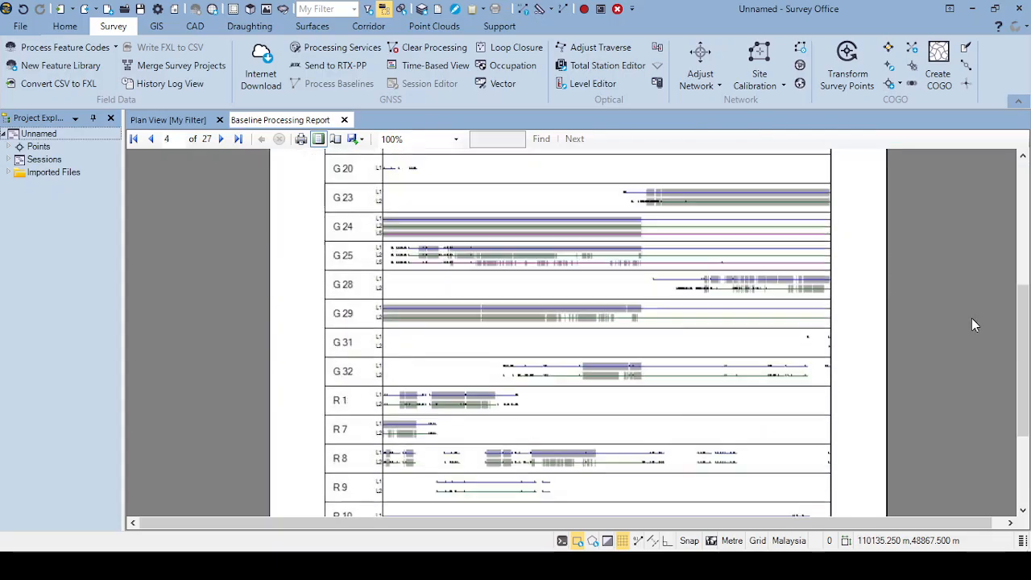
pyautogui.scroll(15, 918, 346)
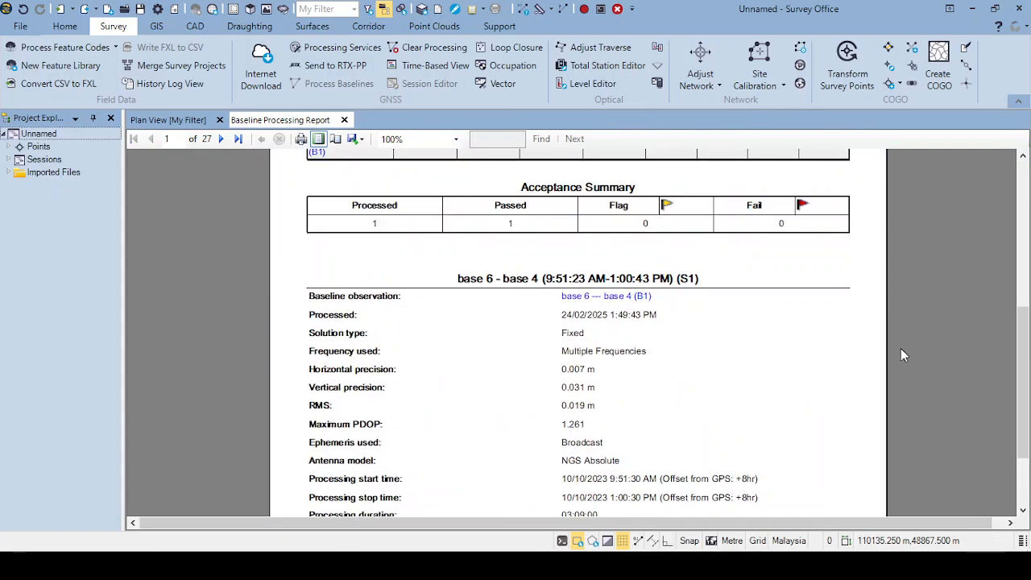